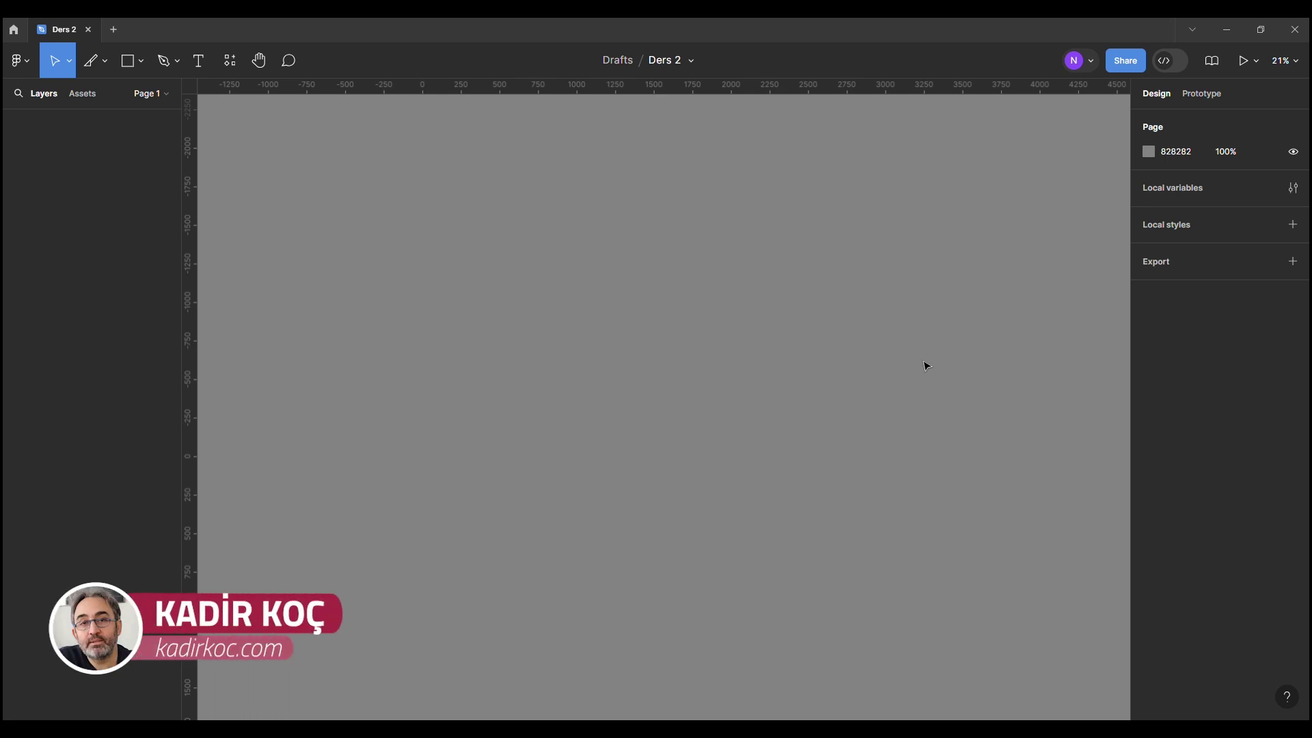
- Activate the Frame tool from the toolbar's frame-tool menu to show the Phone, Tablet and Desktop presets
{"action": "left_click", "coordinate": [104, 60]}
{"action": "left_click", "coordinate": [100, 97]}
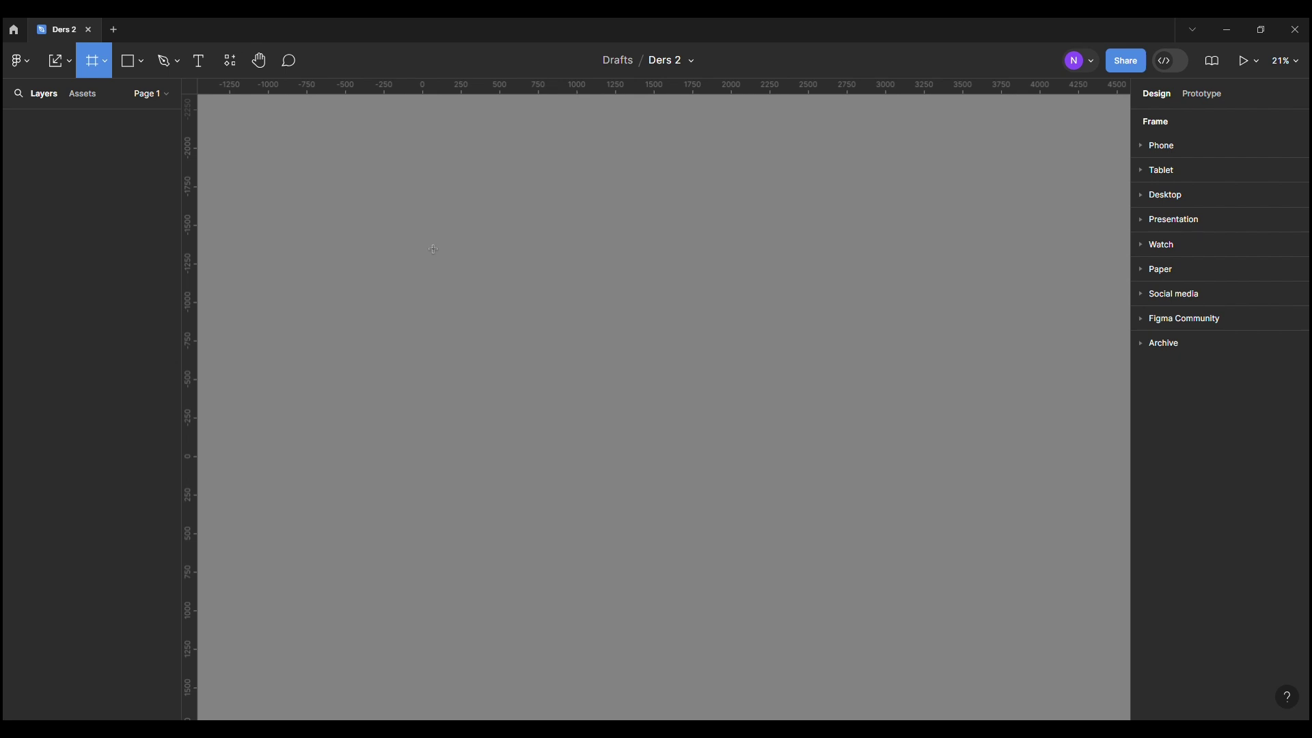
- Browse the Paper and Social media presets and add a 1080×1080 Instagram post frame
{"action": "left_click", "coordinate": [1143, 270]}
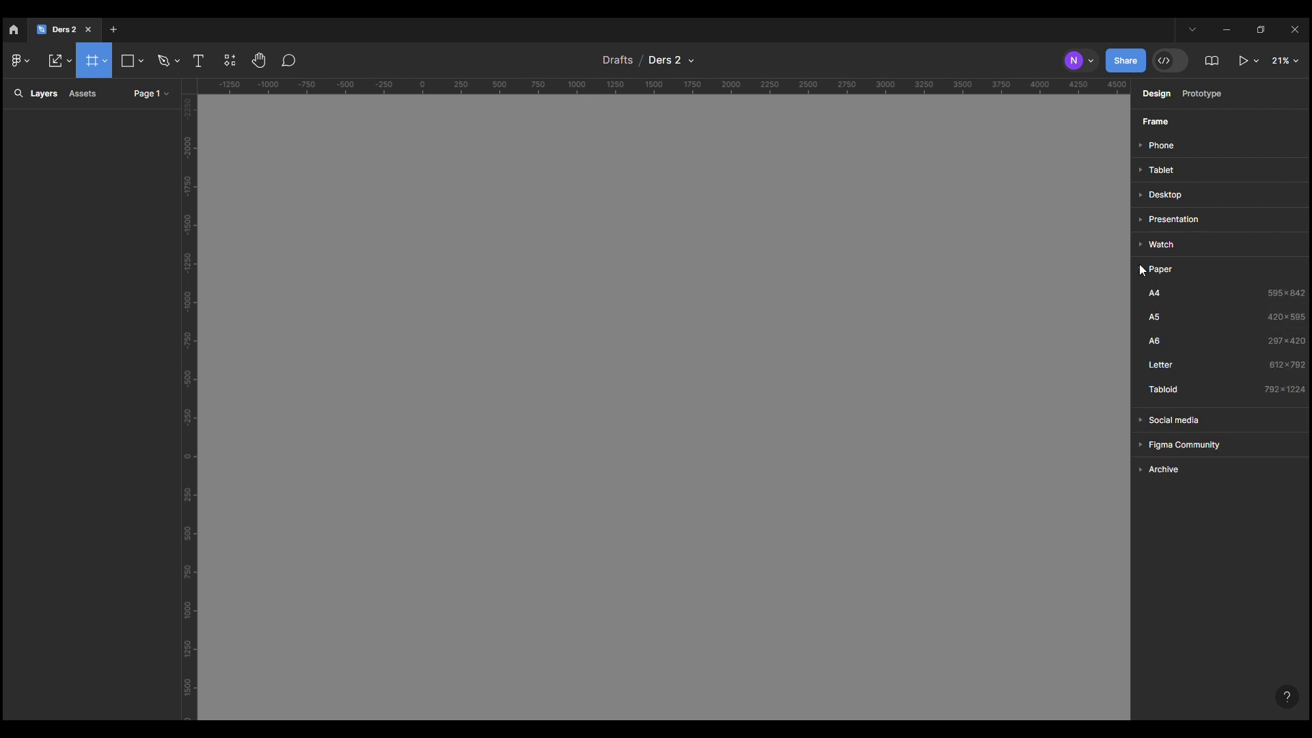
{"action": "left_click", "coordinate": [1146, 273]}
{"action": "left_click", "coordinate": [1139, 294]}
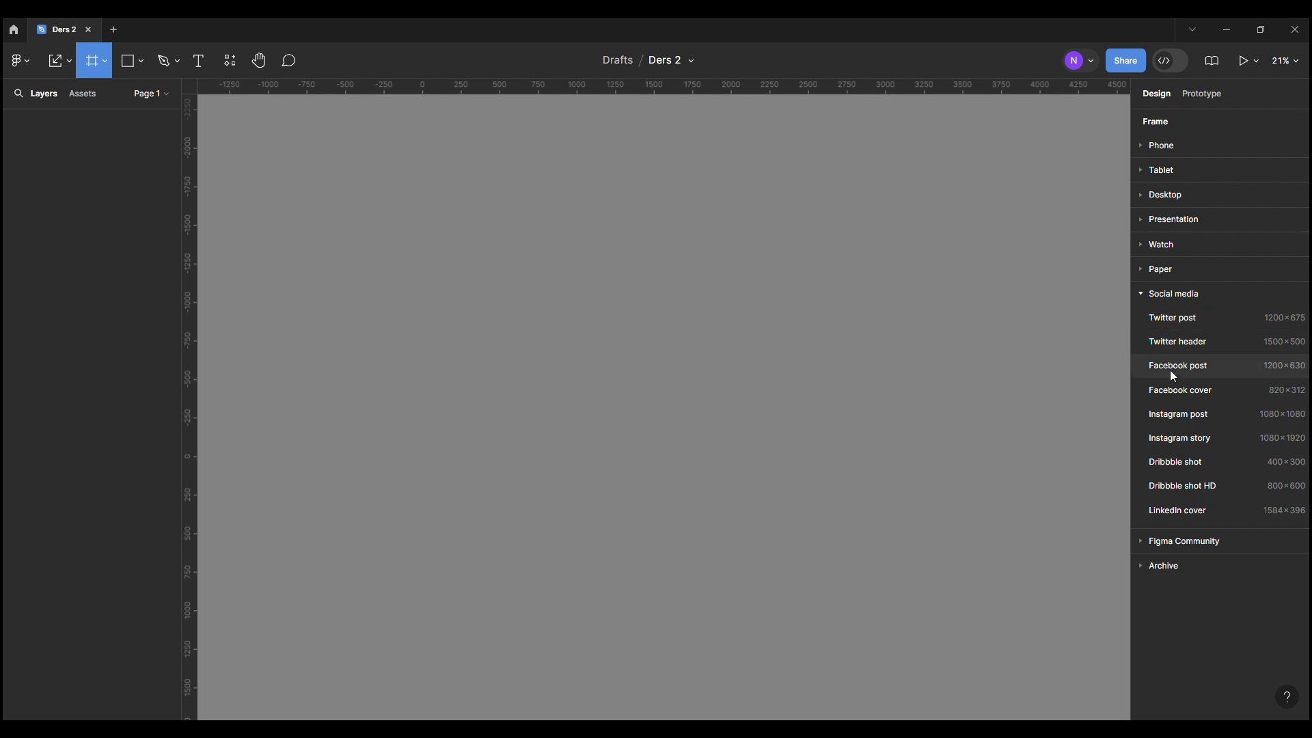
{"action": "left_click", "coordinate": [1208, 423]}
{"action": "mouse_move", "coordinate": [606, 308]}
{"action": "left_mouse_down"}
{"action": "mouse_move", "coordinate": [518, 234]}
{"action": "mouse_move", "coordinate": [546, 224]}
{"action": "left_mouse_up"}
- Delete the Instagram post frame and expand the Phone presets under the Frame tool
{"action": "key", "text": "Delete"}
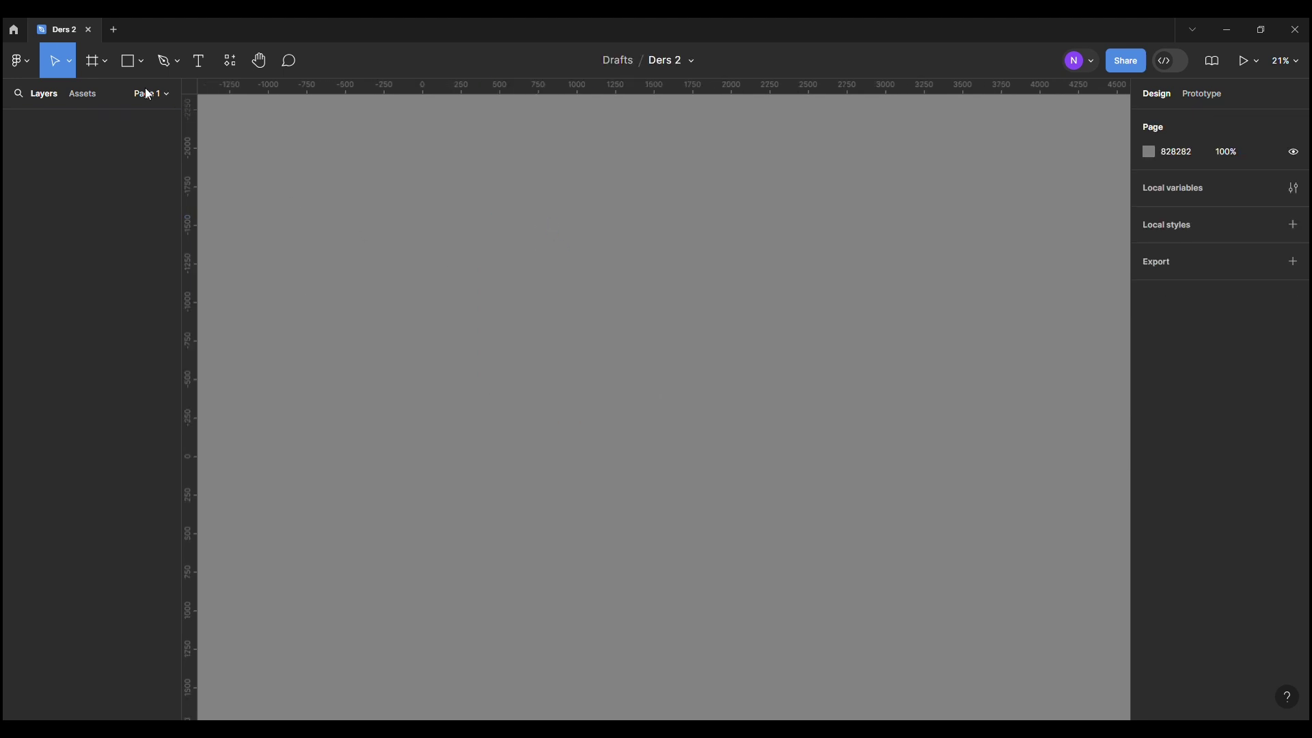
{"action": "key", "text": "f"}
{"action": "left_click", "coordinate": [1151, 146]}
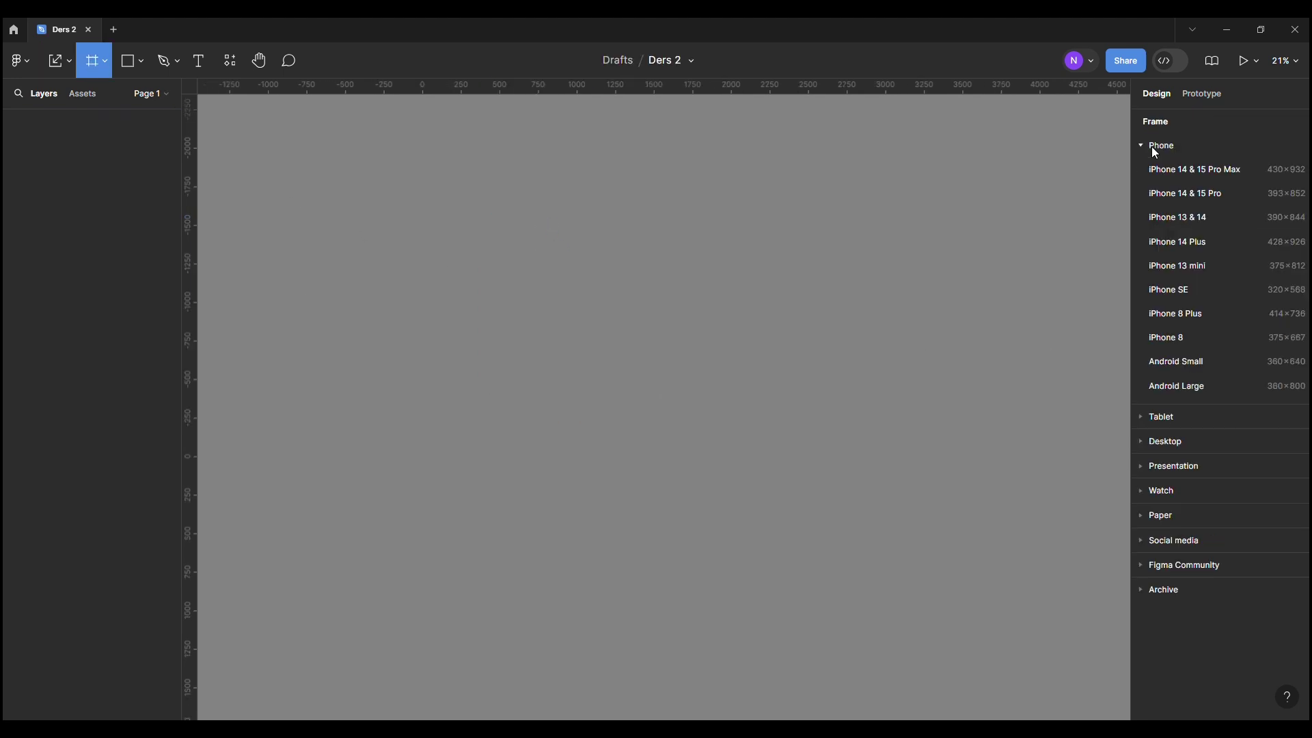
- Try an iPhone 14 Plus frame, then place a 1440×1024 Desktop - 1 frame instead
{"action": "left_click", "coordinate": [1204, 241]}
{"action": "left_click_drag", "start_coordinate": [644, 322], "coordinate": [572, 218]}
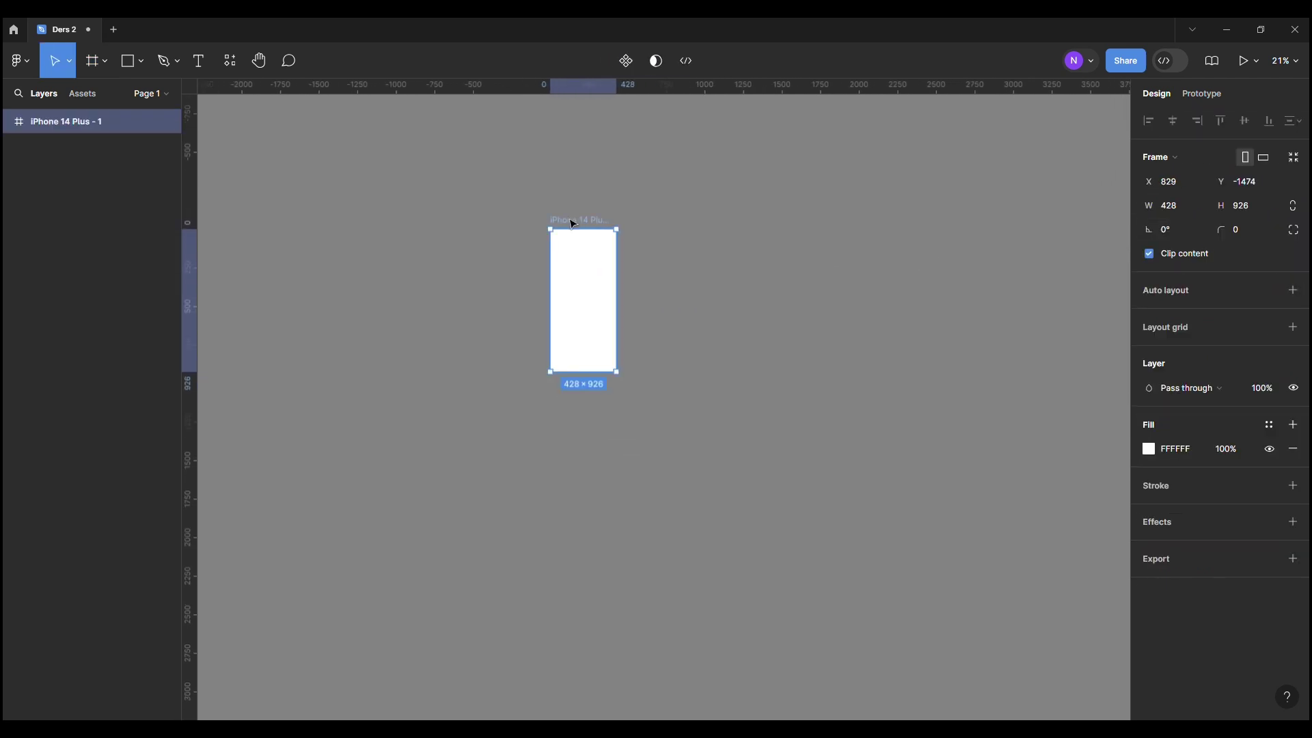
{"action": "scroll", "coordinate": [573, 219], "scroll_direction": "up", "scroll_amount": 3}
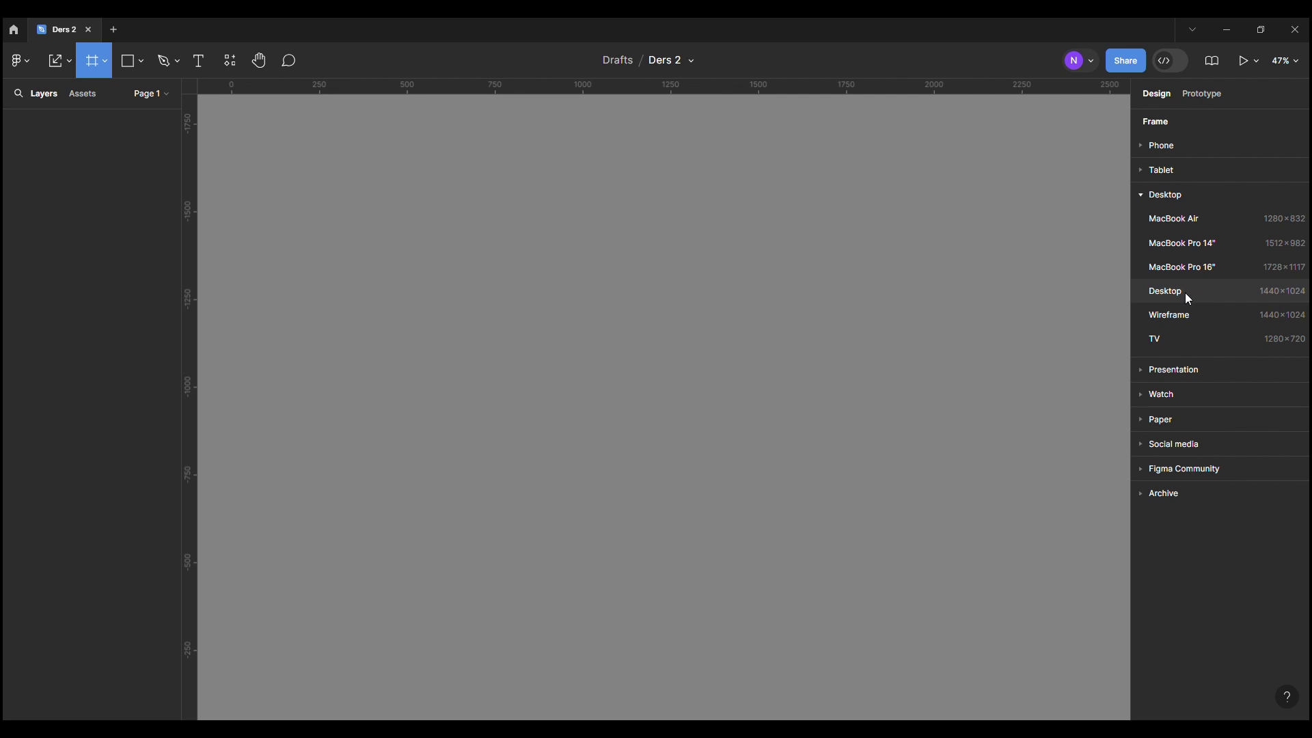
{"action": "left_click", "coordinate": [1188, 294]}
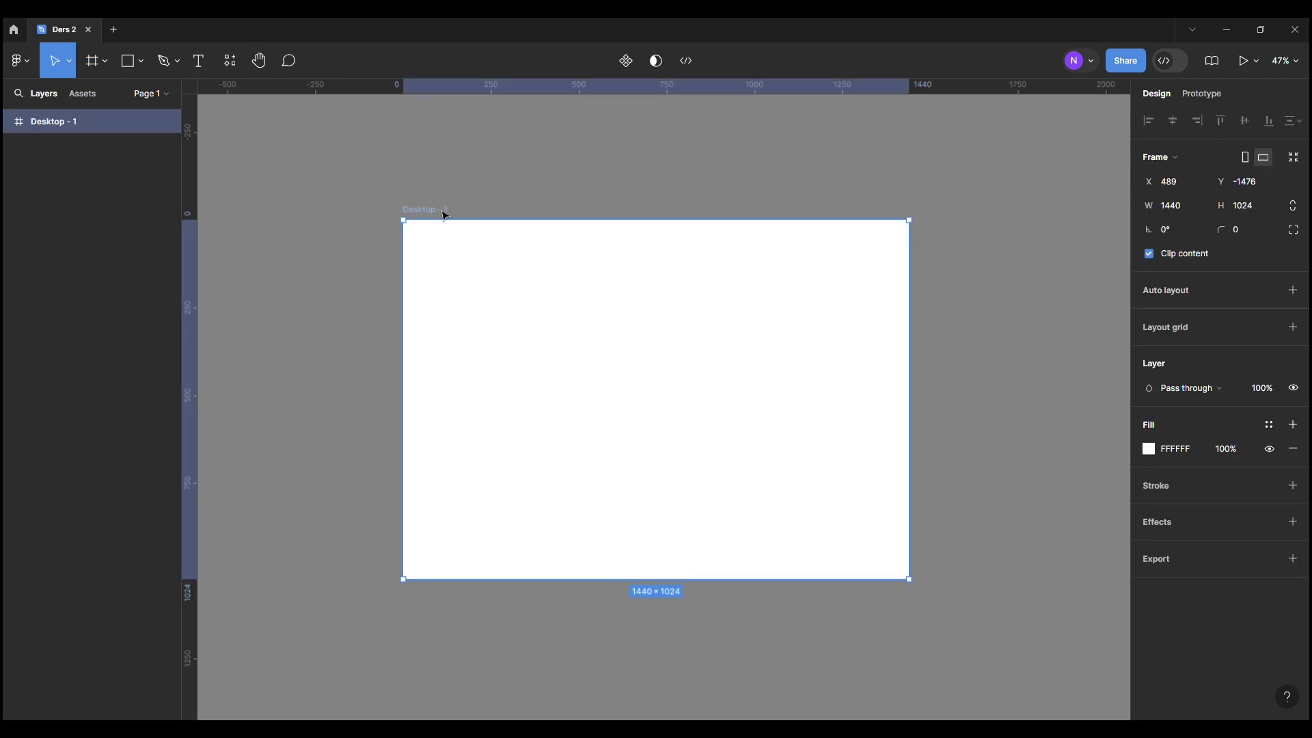
{"action": "mouse_move", "coordinate": [443, 211]}
{"action": "left_mouse_down"}
{"action": "mouse_move", "coordinate": [441, 180]}
{"action": "mouse_move", "coordinate": [402, 168]}
{"action": "left_mouse_up"}
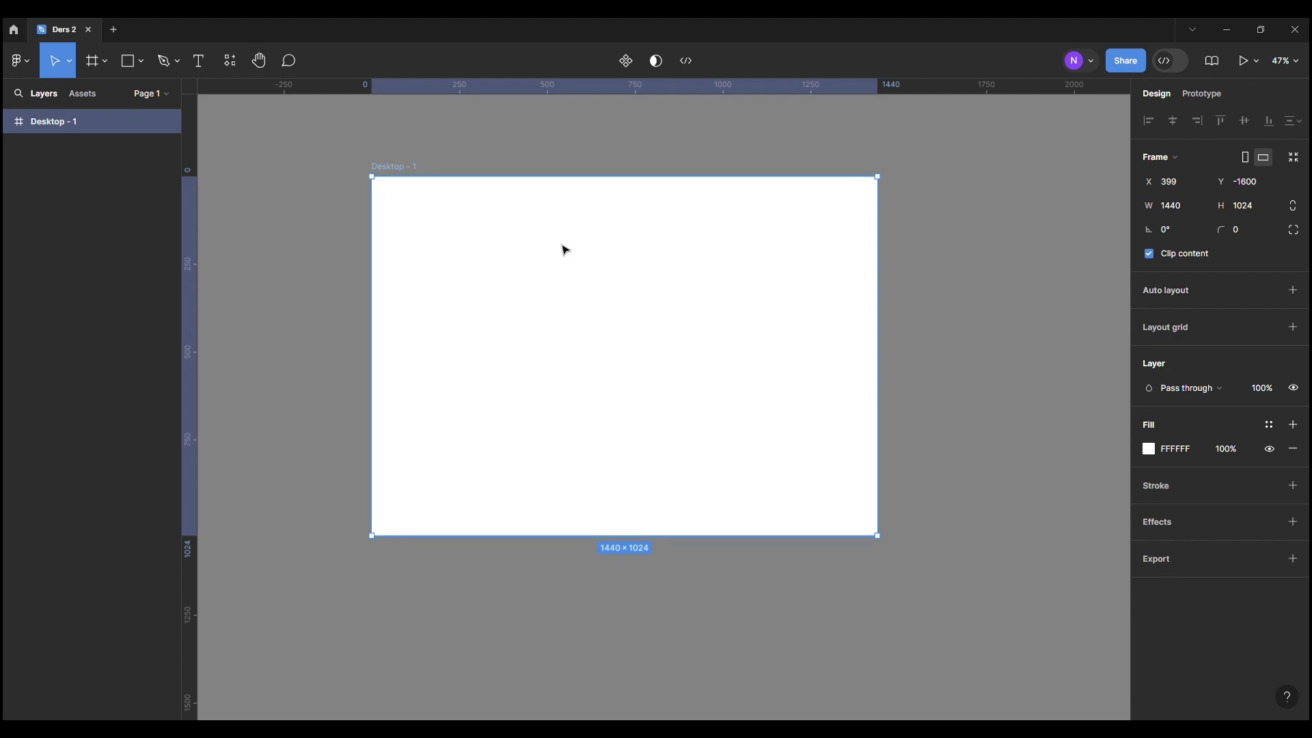
- Resize Desktop - 1 to 1440×1030 in landscape, undoing a trial proportional scale-up
{"action": "left_click", "coordinate": [1246, 161]}
{"action": "left_click", "coordinate": [1262, 161]}
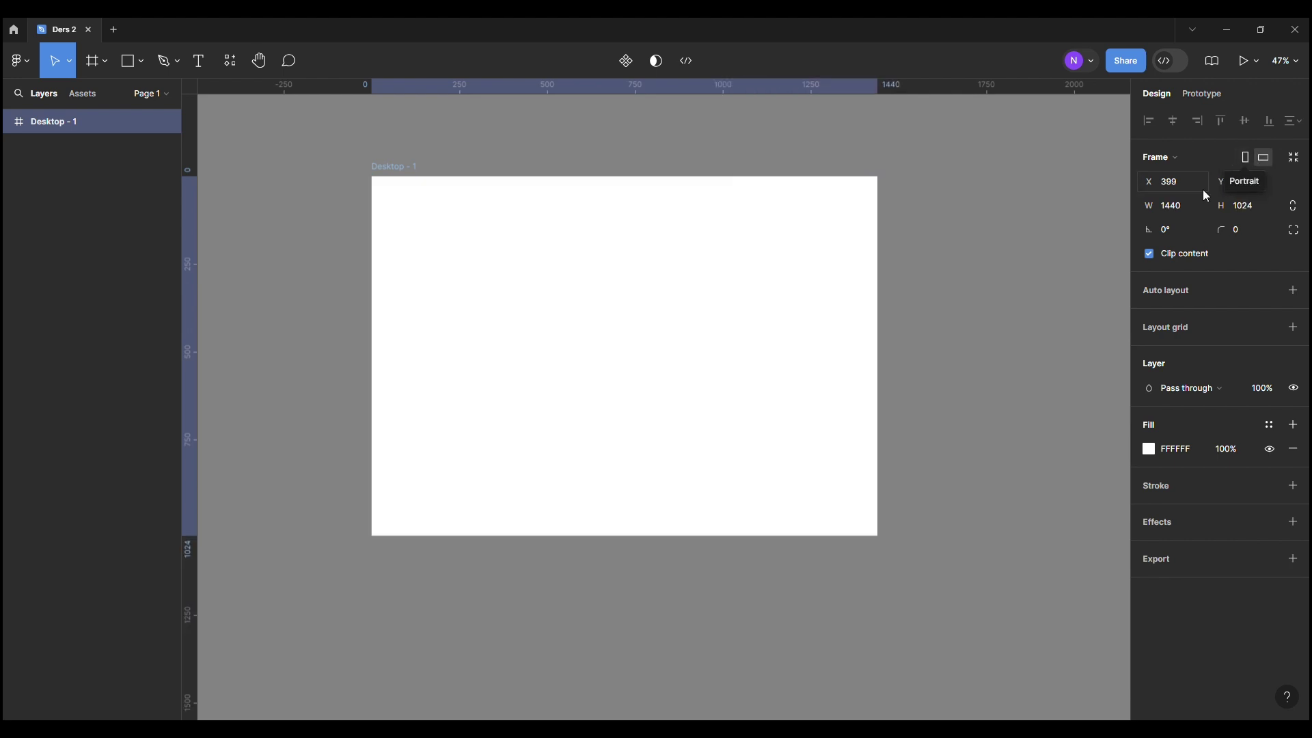
{"action": "left_click_drag", "start_coordinate": [1149, 182], "coordinate": [1221, 183]}
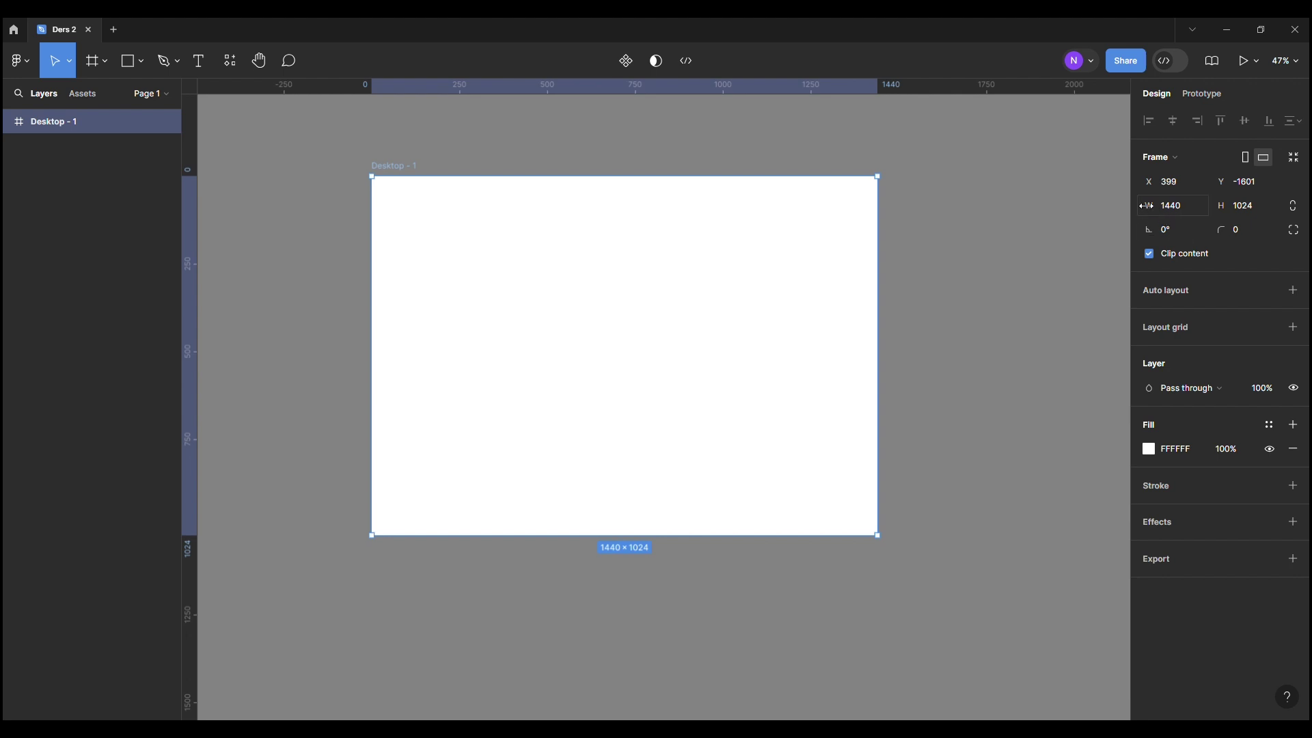
{"action": "left_click_drag", "start_coordinate": [1146, 206], "coordinate": [1148, 206]}
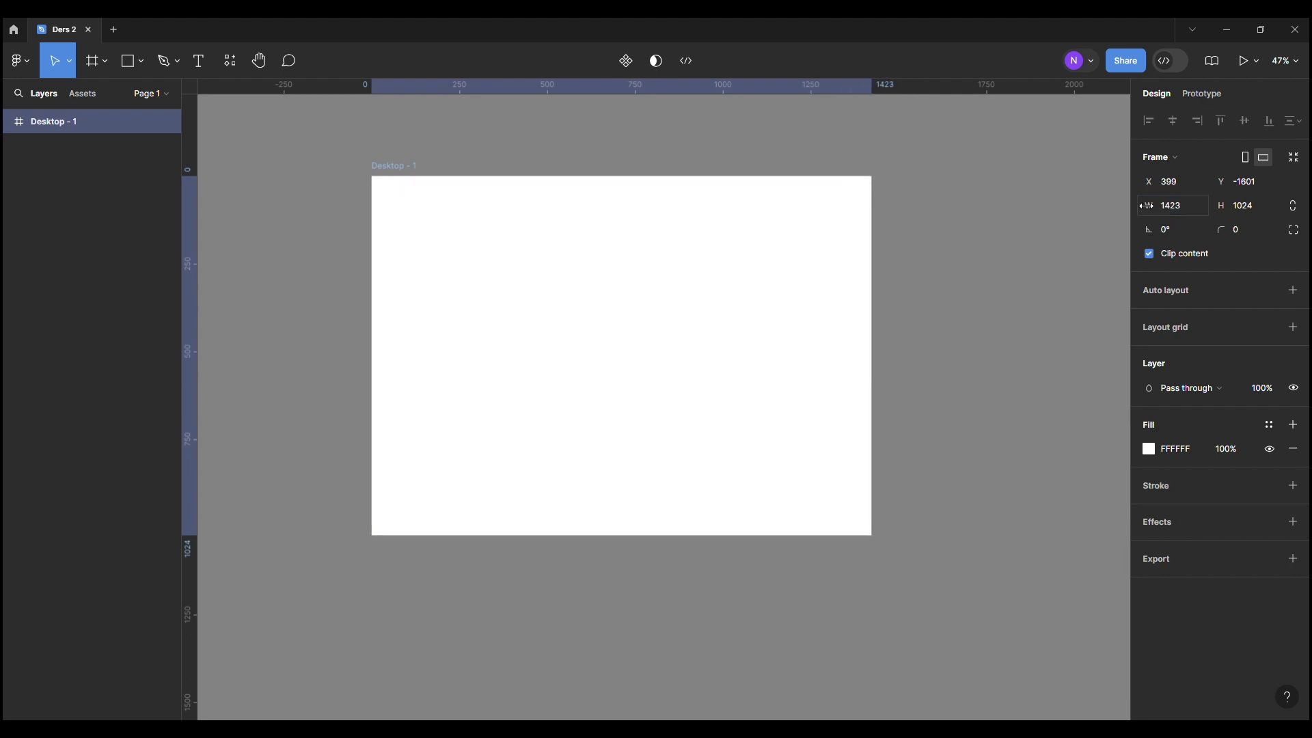
{"action": "mouse_move", "coordinate": [1222, 206]}
{"action": "left_mouse_down"}
{"action": "mouse_move", "coordinate": [1277, 206]}
{"action": "mouse_move", "coordinate": [1234, 205]}
{"action": "left_mouse_up"}
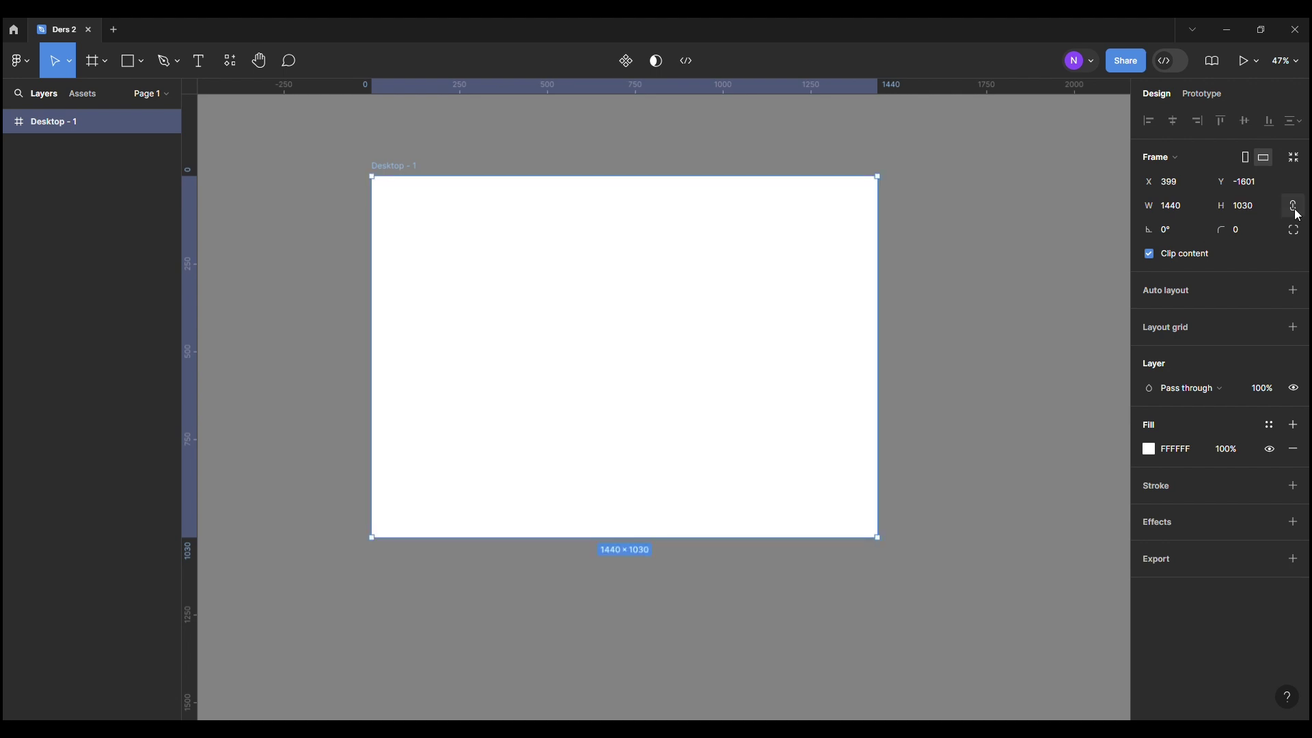
{"action": "left_click", "coordinate": [1294, 205]}
{"action": "left_click_drag", "start_coordinate": [1222, 206], "coordinate": [1222, 207]}
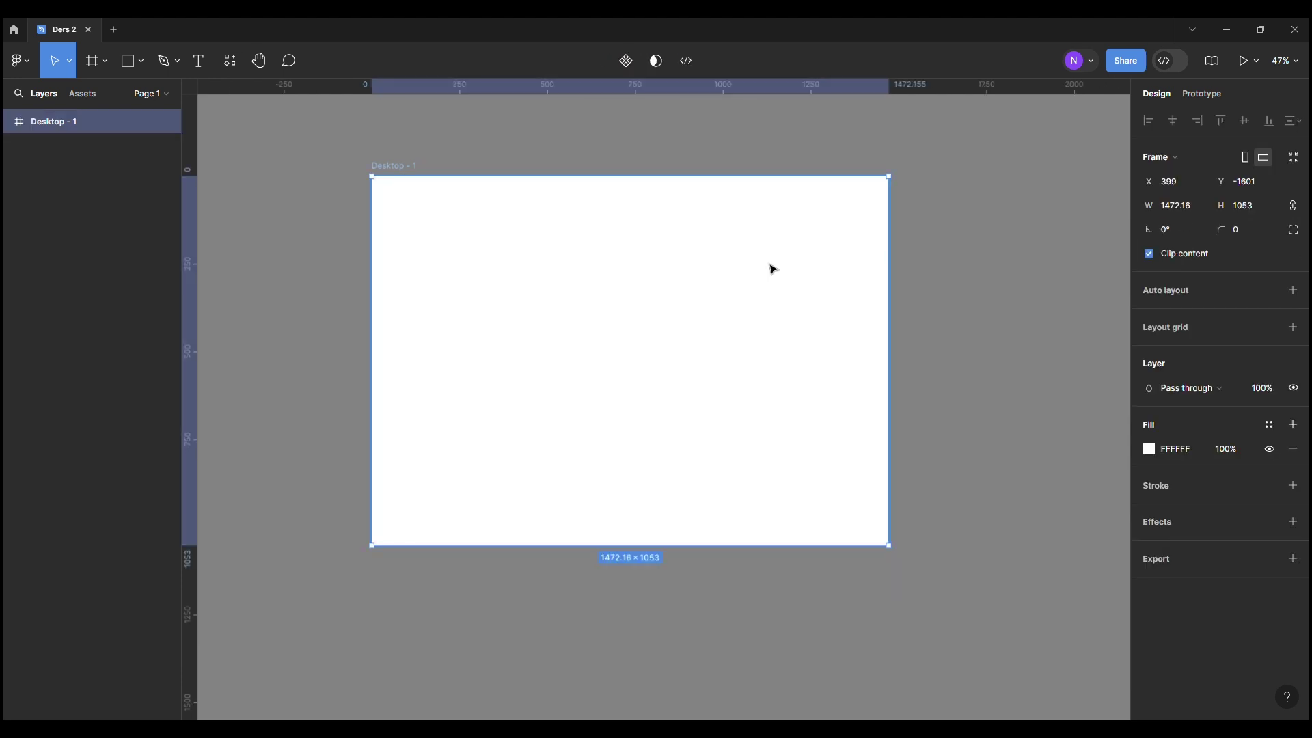
{"action": "key", "text": "ctrl+z"}
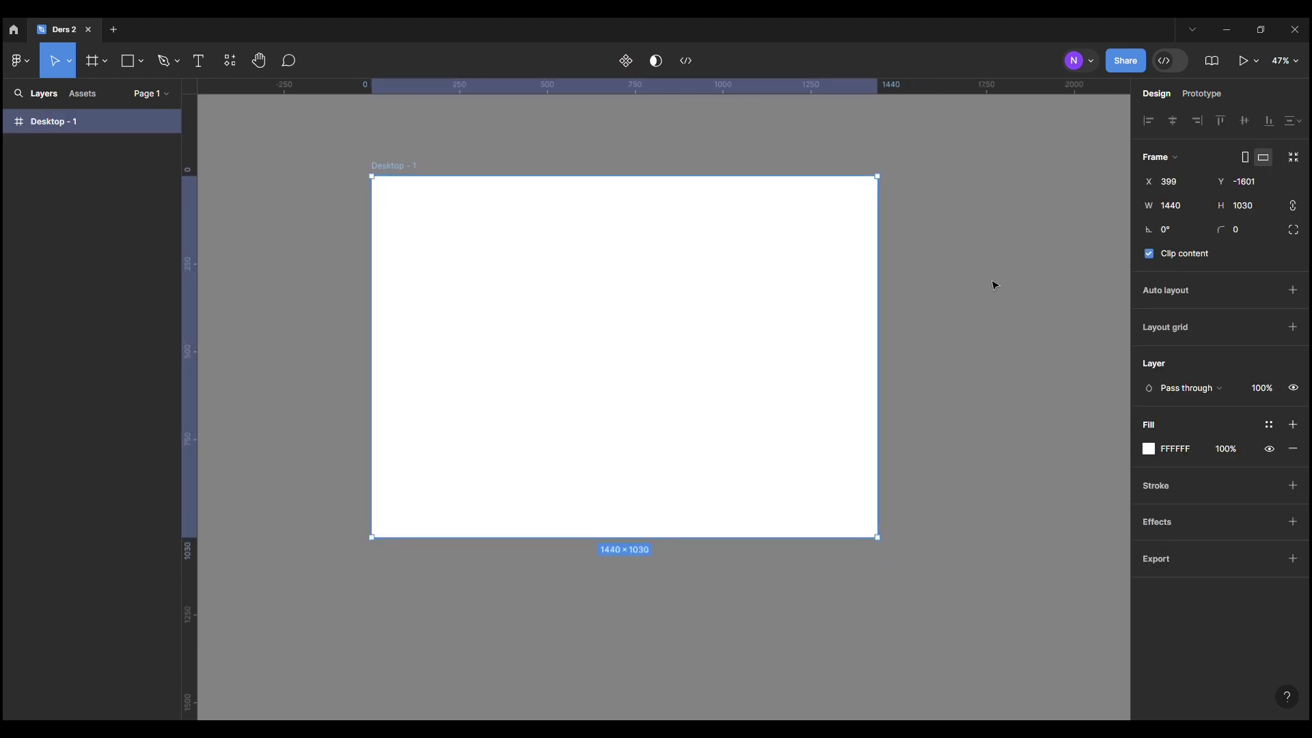
{"action": "left_click", "coordinate": [1187, 236]}
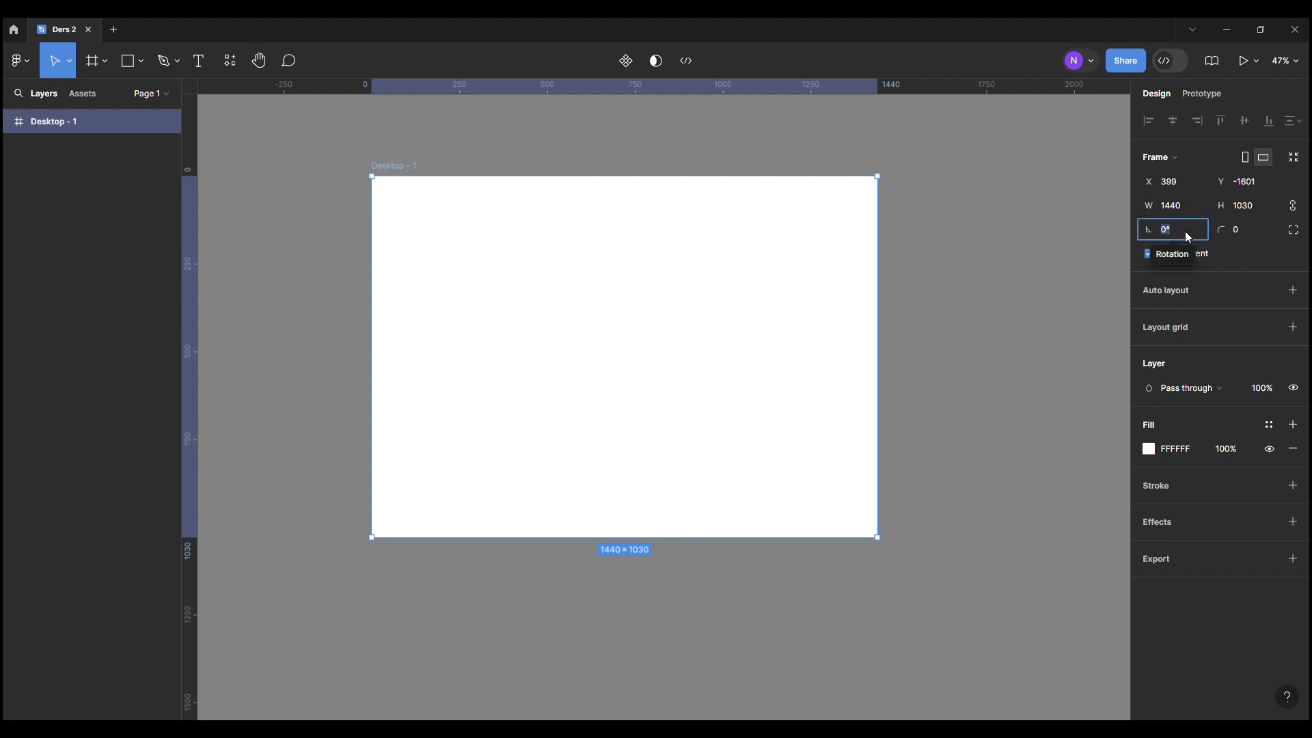
{"action": "type", "text": "45"}
{"action": "key", "text": "Return"}
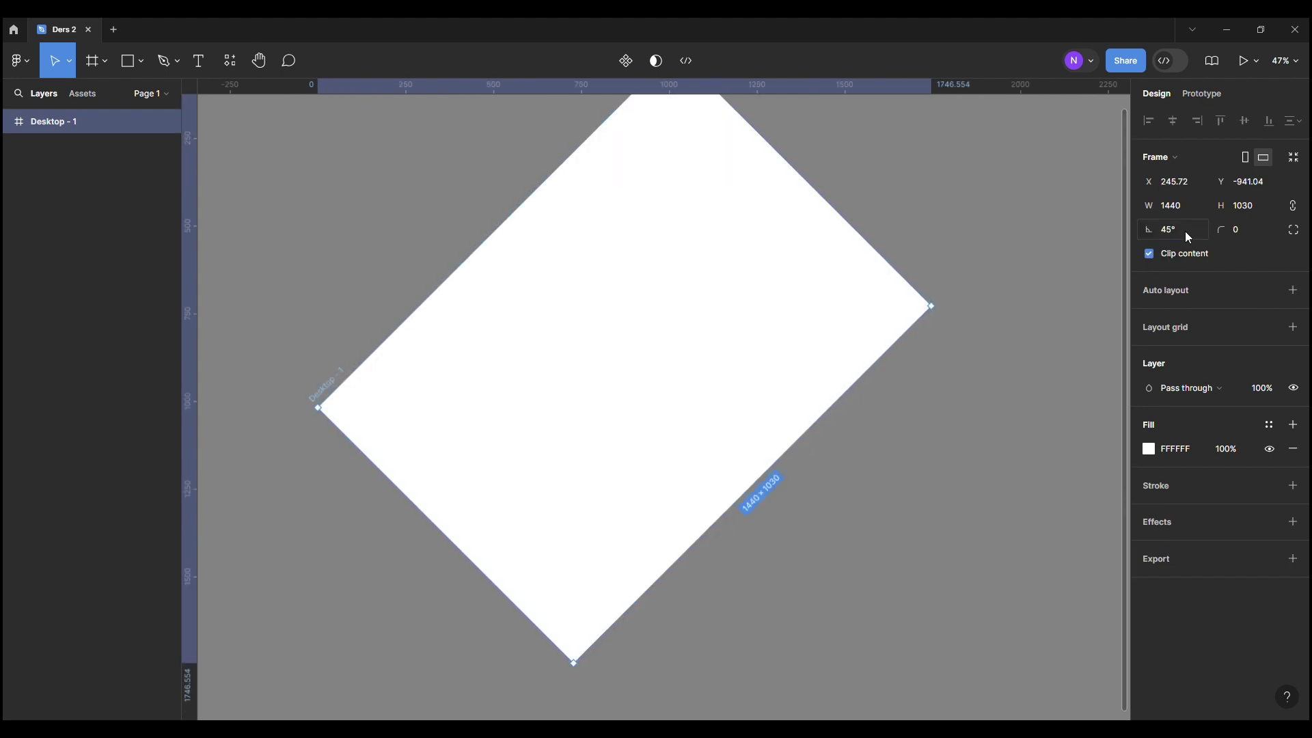
{"action": "key", "text": "ctrl+z"}
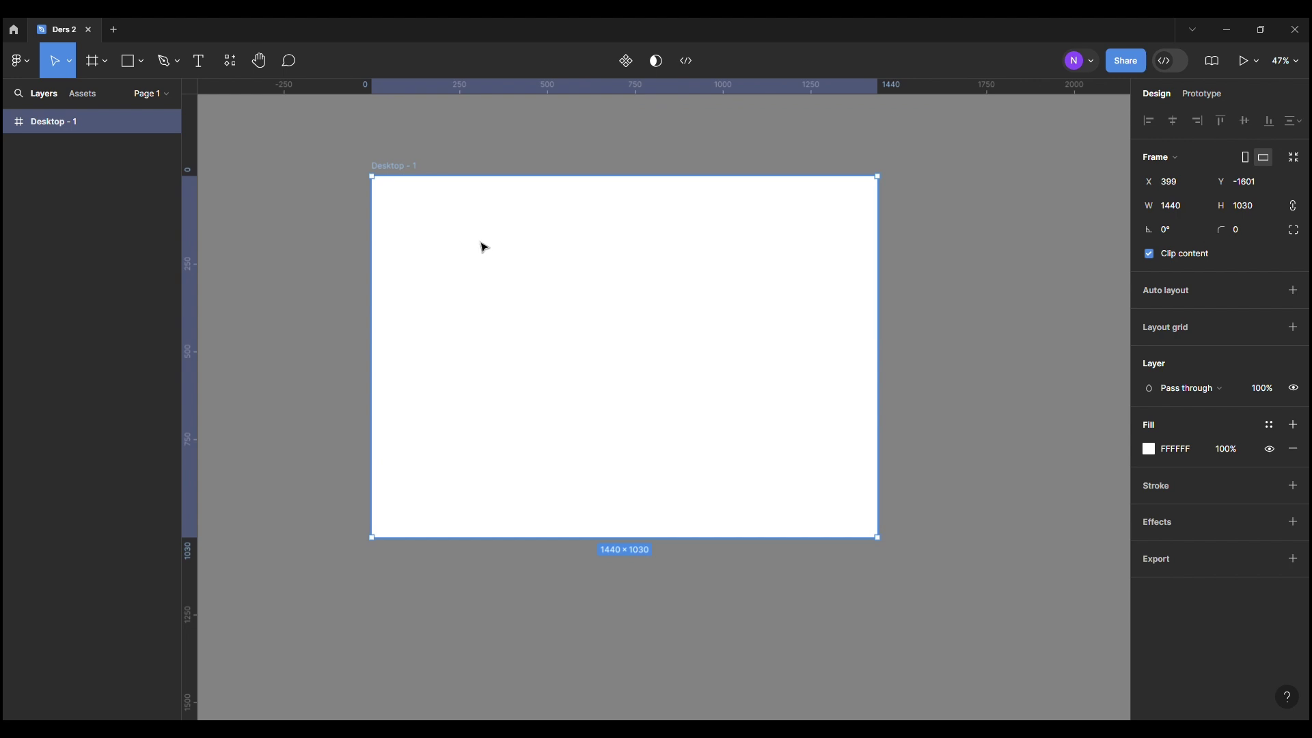
{"action": "left_click", "coordinate": [145, 75]}
{"action": "left_click_drag", "start_coordinate": [540, 260], "coordinate": [680, 358]}
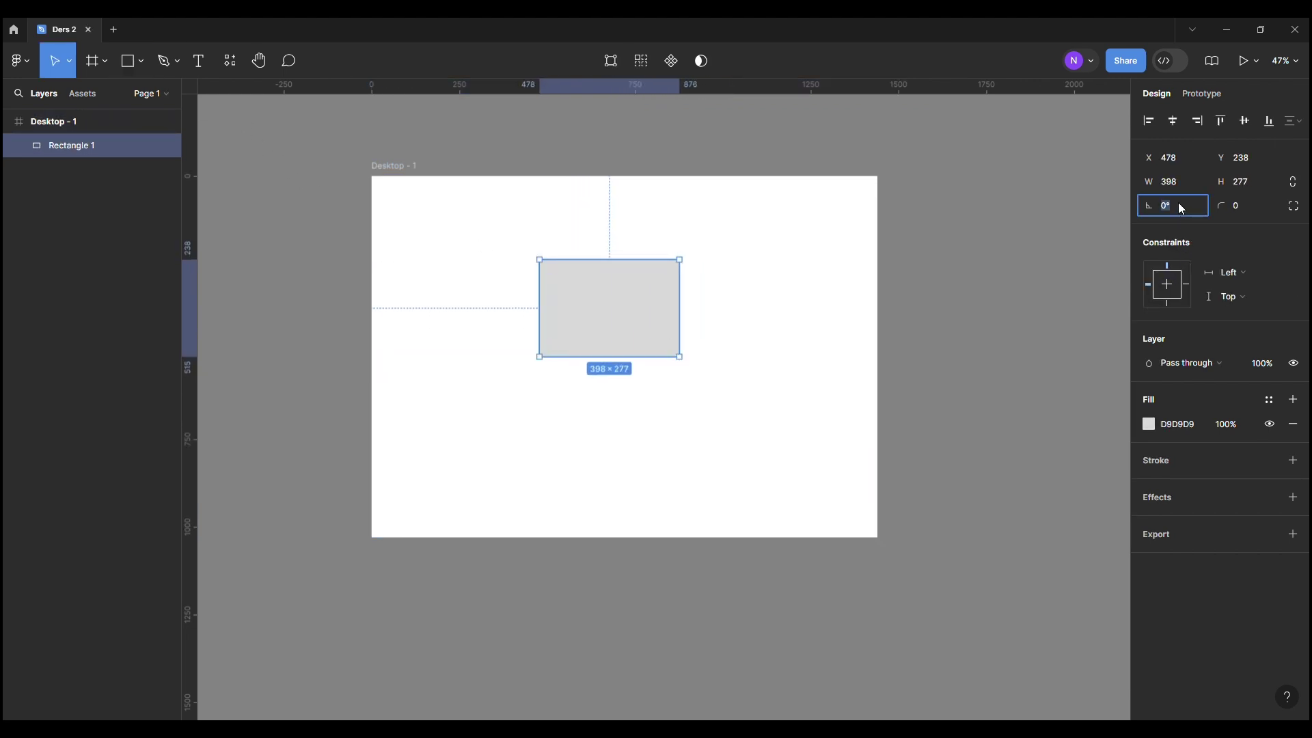
{"action": "type", "text": "30"}
{"action": "key", "text": "Return"}
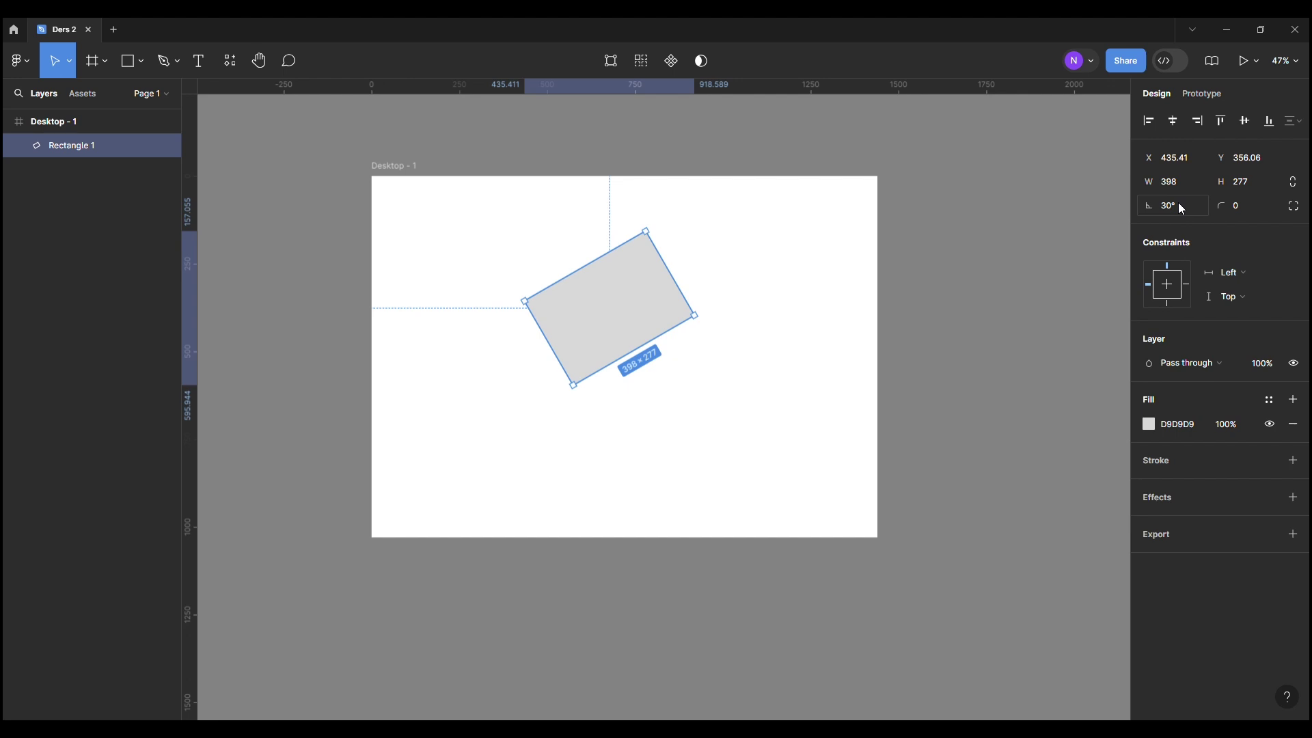
{"action": "key", "text": "Delete"}
{"action": "type", "text": "12"}
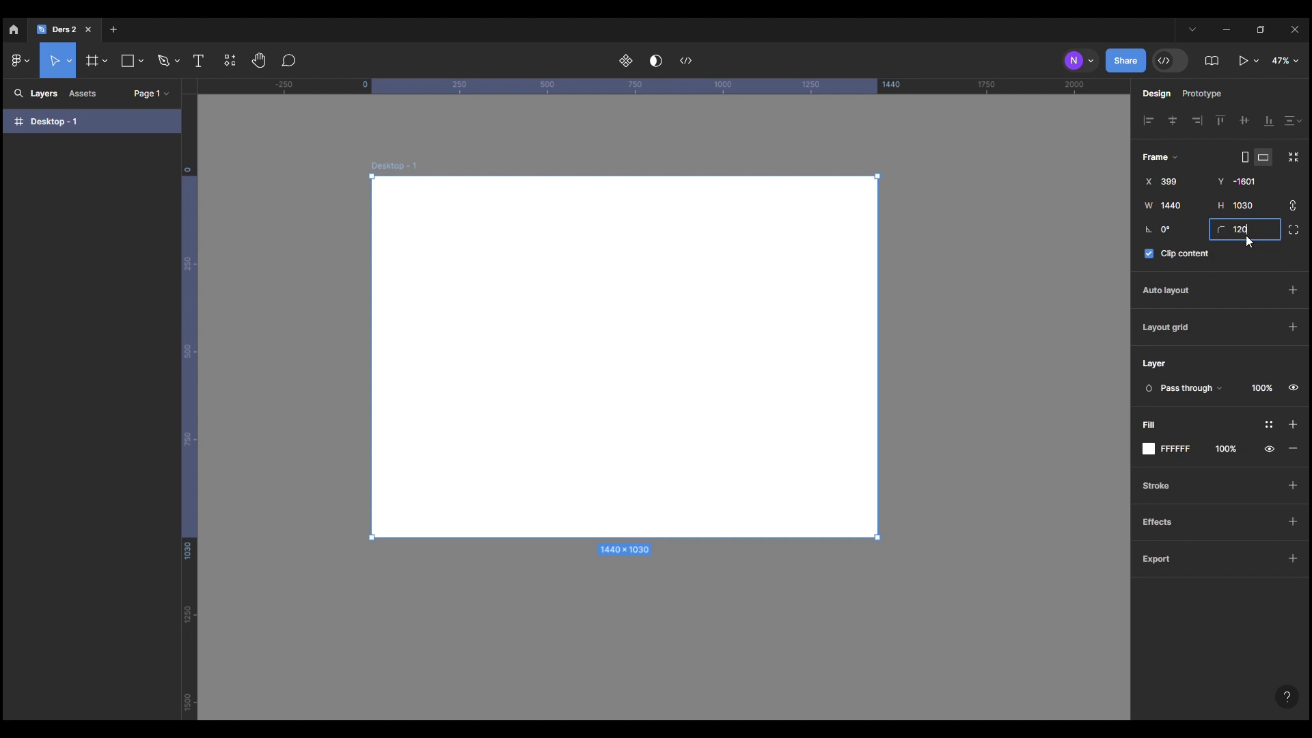
- Round the frame corners to 120, then switch to per-corner radii with top-left 600
{"action": "key", "text": "Return"}
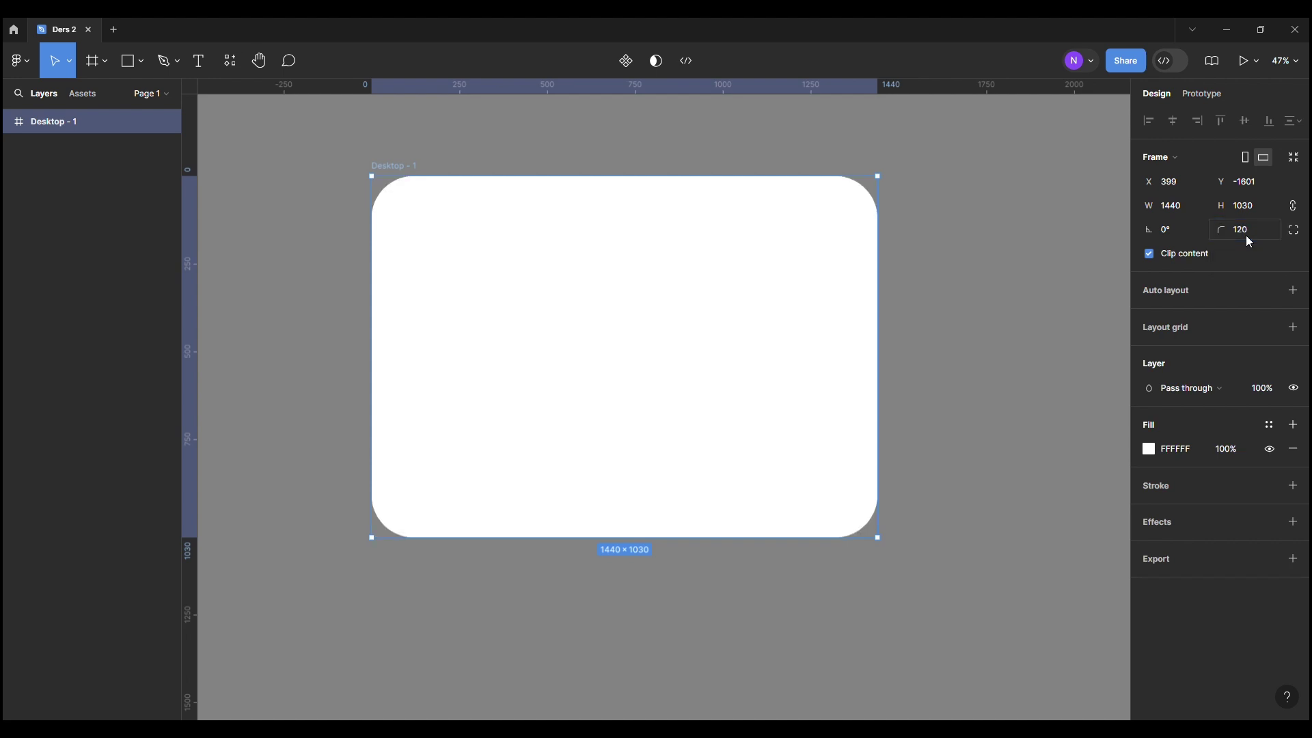
{"action": "left_click", "coordinate": [1294, 235]}
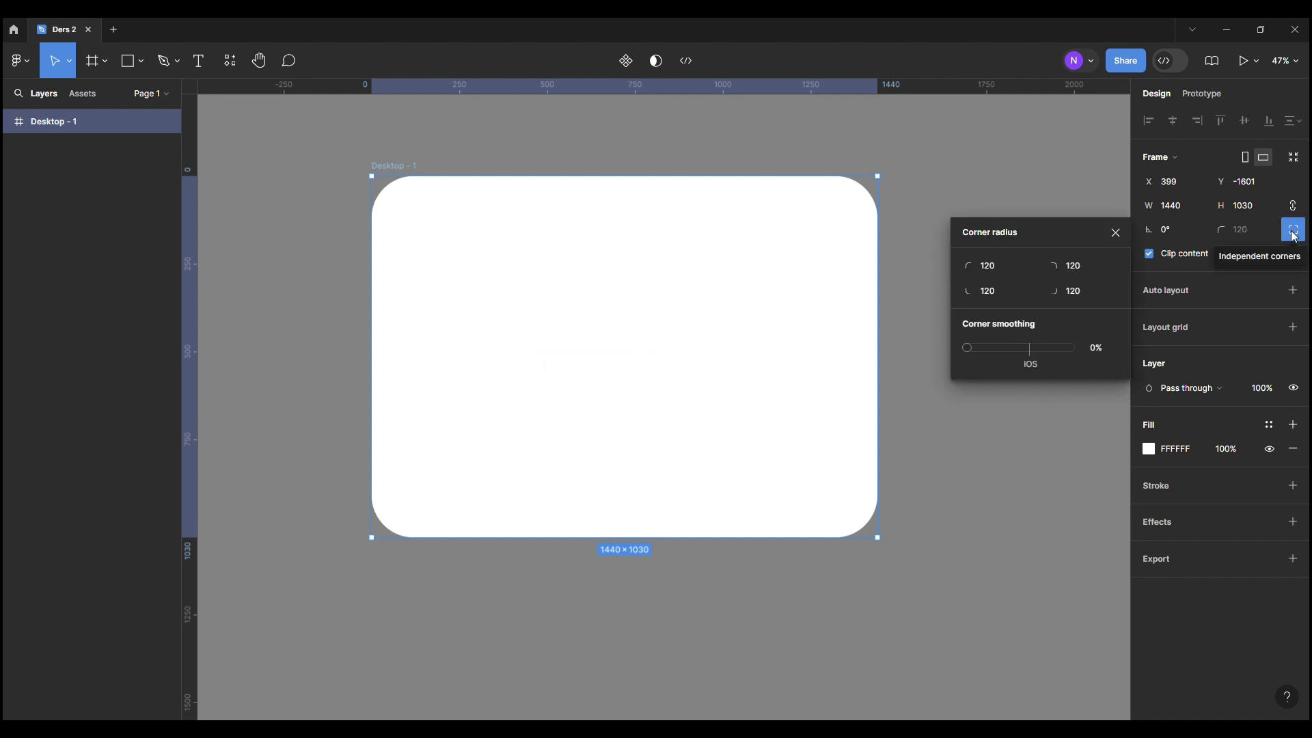
{"action": "left_click", "coordinate": [1011, 270]}
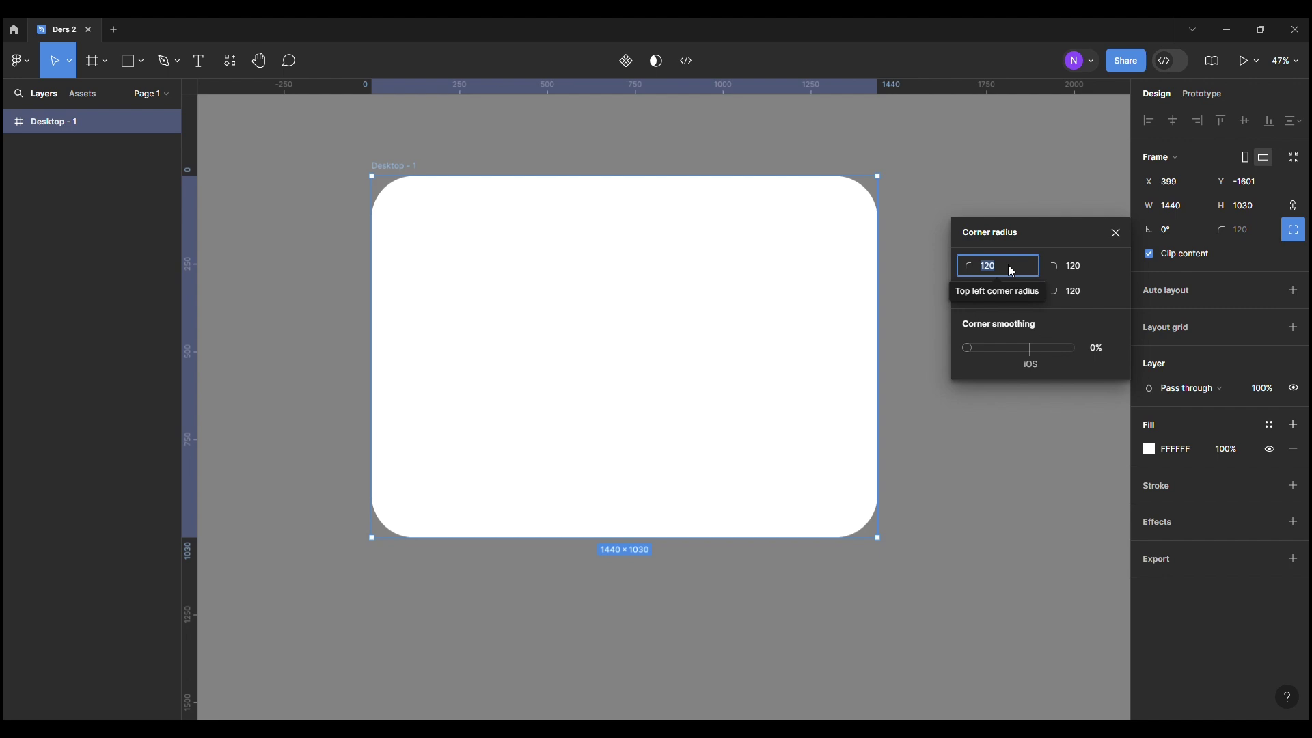
{"action": "type", "text": "600"}
{"action": "key", "text": "Return"}
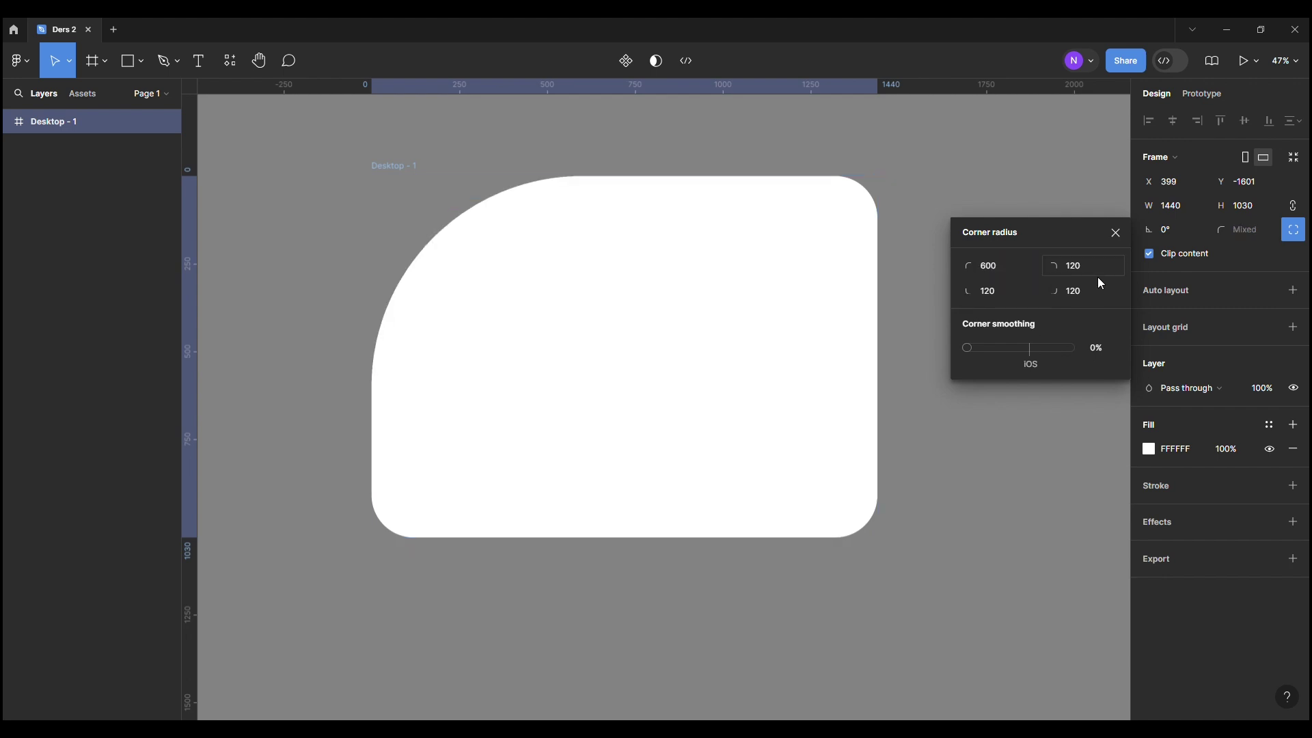
- Set the remaining corner radii: top-right 0, bottom-right 30, bottom-left 0
{"action": "left_click", "coordinate": [1101, 268]}
{"action": "type", "text": "0"}
{"action": "key", "text": "Return"}
{"action": "left_click", "coordinate": [1086, 296]}
{"action": "type", "text": "30"}
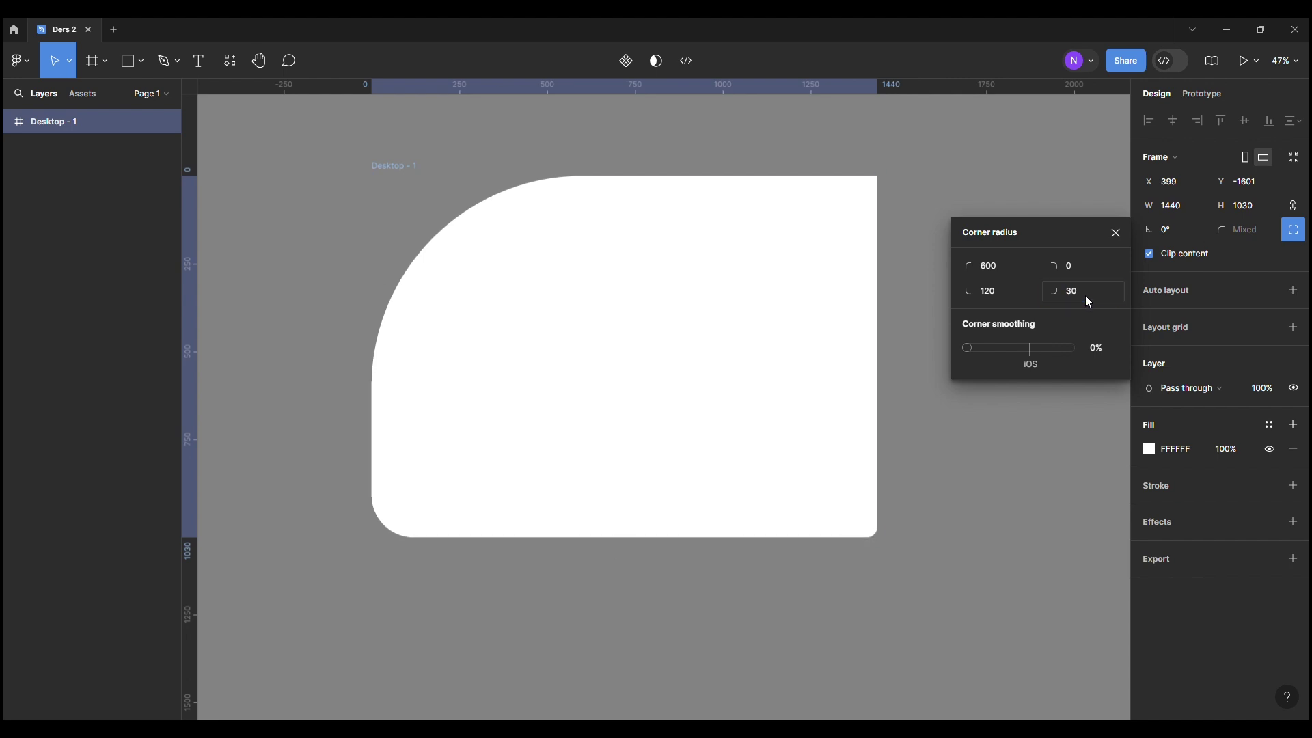
{"action": "key", "text": "Return"}
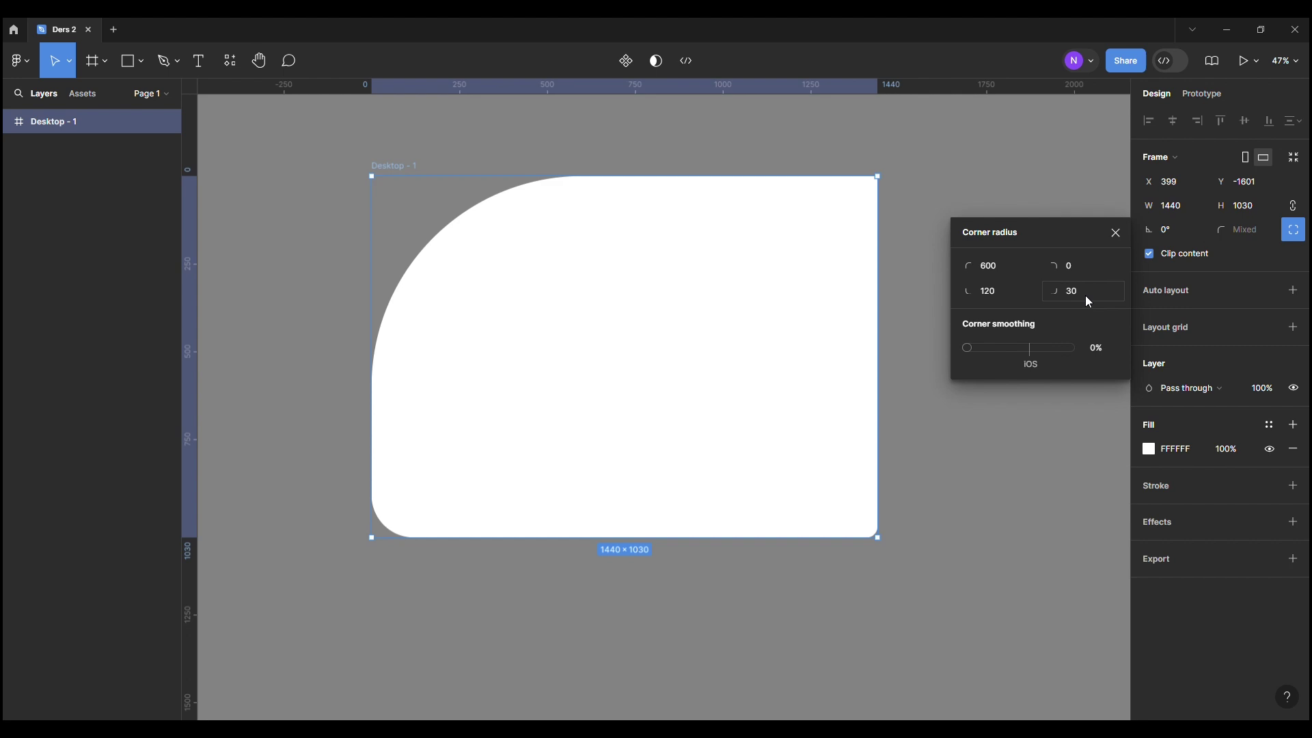
{"action": "left_click", "coordinate": [1087, 298]}
{"action": "left_click", "coordinate": [1007, 294]}
{"action": "type", "text": "0"}
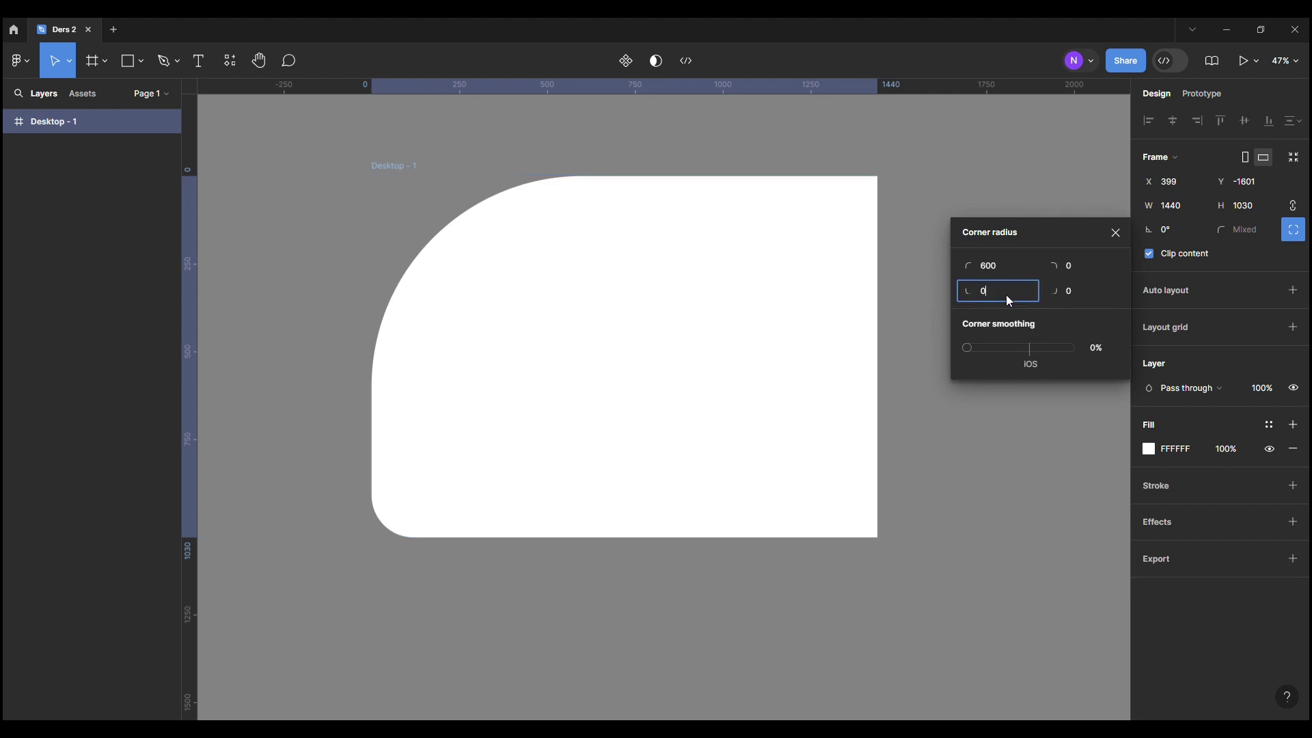
{"action": "key", "text": "Return"}
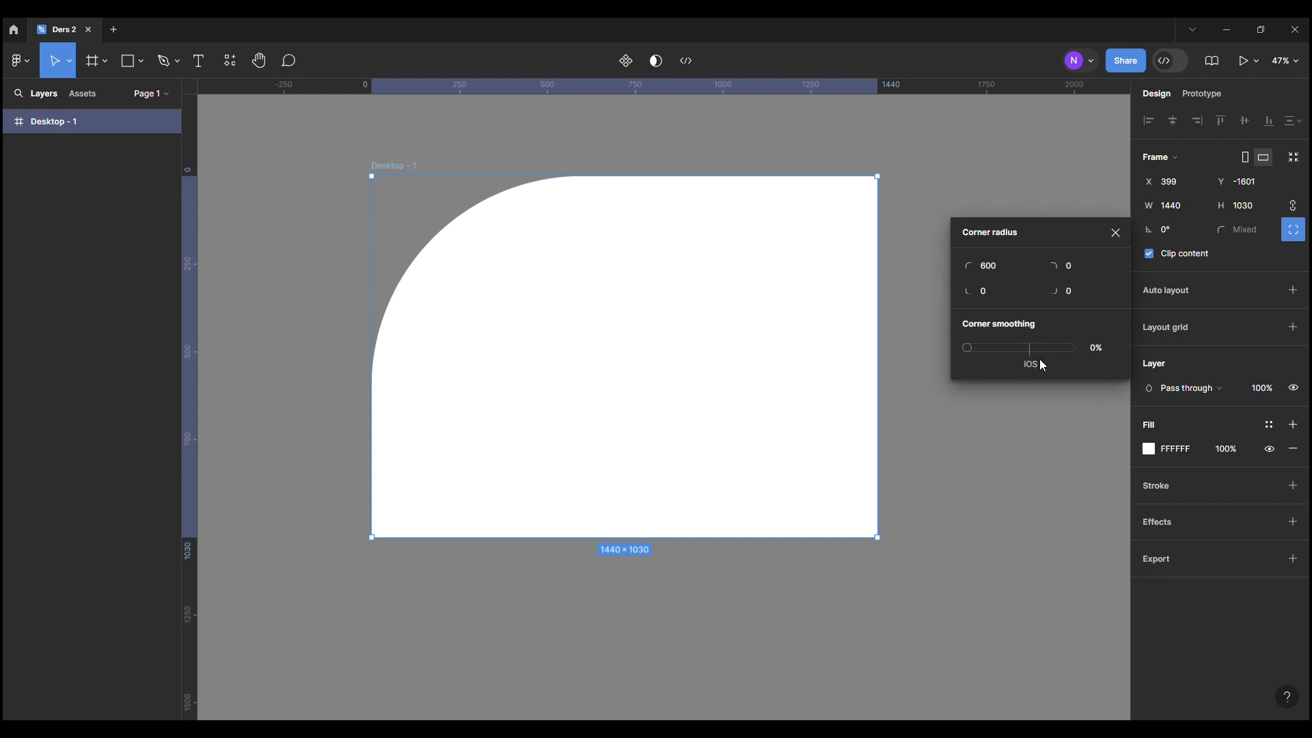
- Add iOS-style corner smoothing, then reset the overall corner radius to 0
{"action": "mouse_move", "coordinate": [1031, 355]}
{"action": "left_mouse_down"}
{"action": "mouse_move", "coordinate": [1106, 346]}
{"action": "mouse_move", "coordinate": [950, 342]}
{"action": "mouse_move", "coordinate": [1039, 333]}
{"action": "left_mouse_up"}
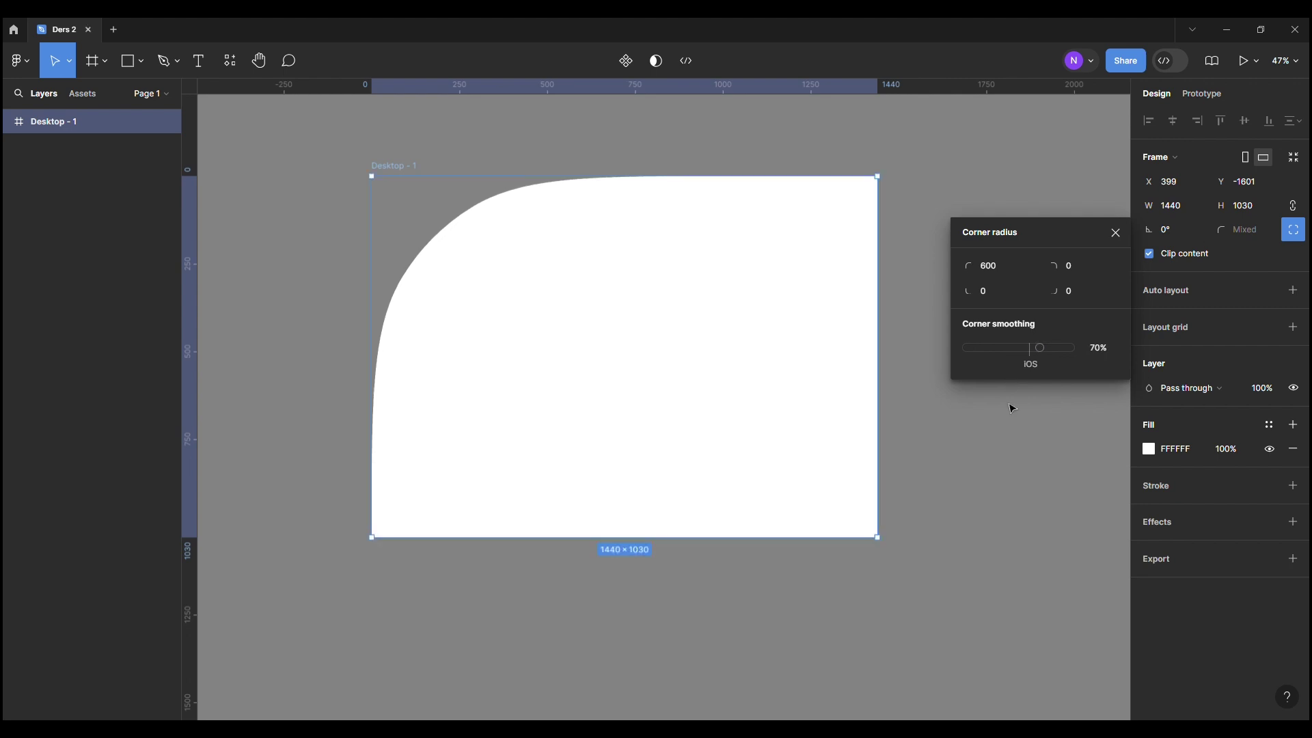
{"action": "left_click", "coordinate": [1250, 238]}
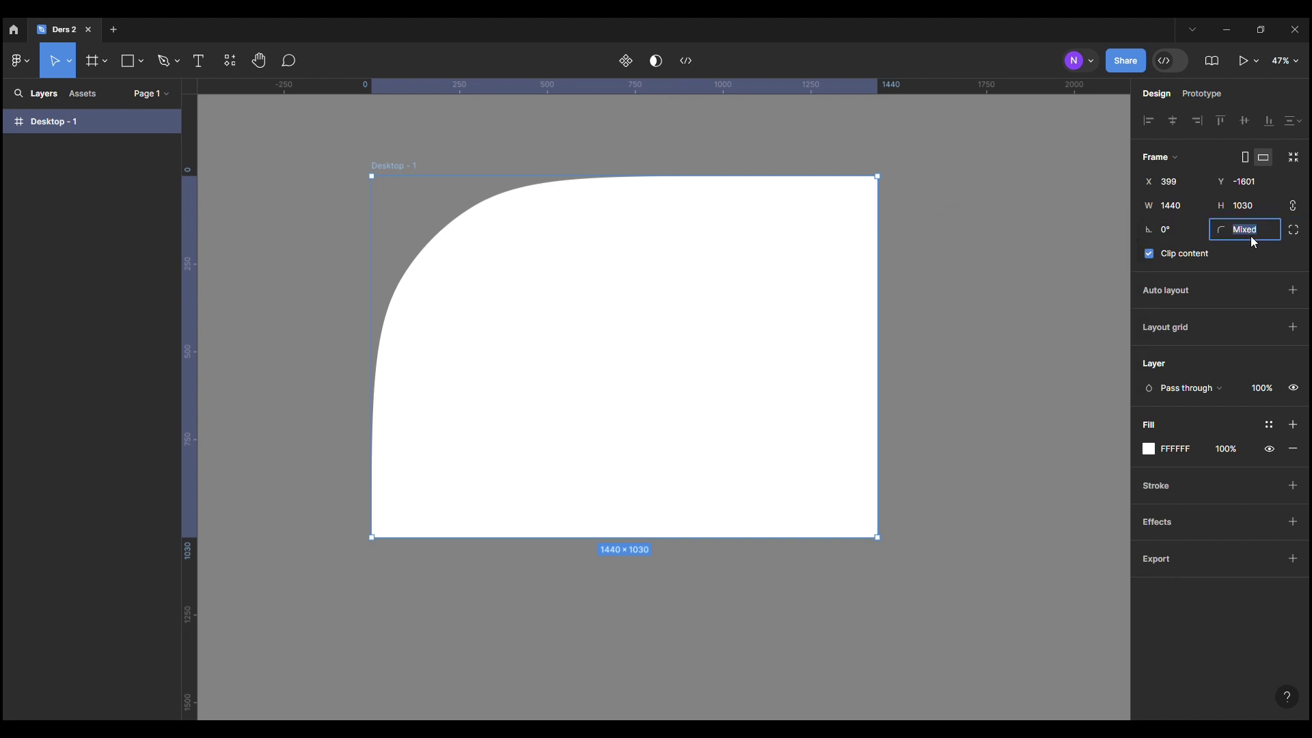
{"action": "type", "text": "0"}
{"action": "key", "text": "Return"}
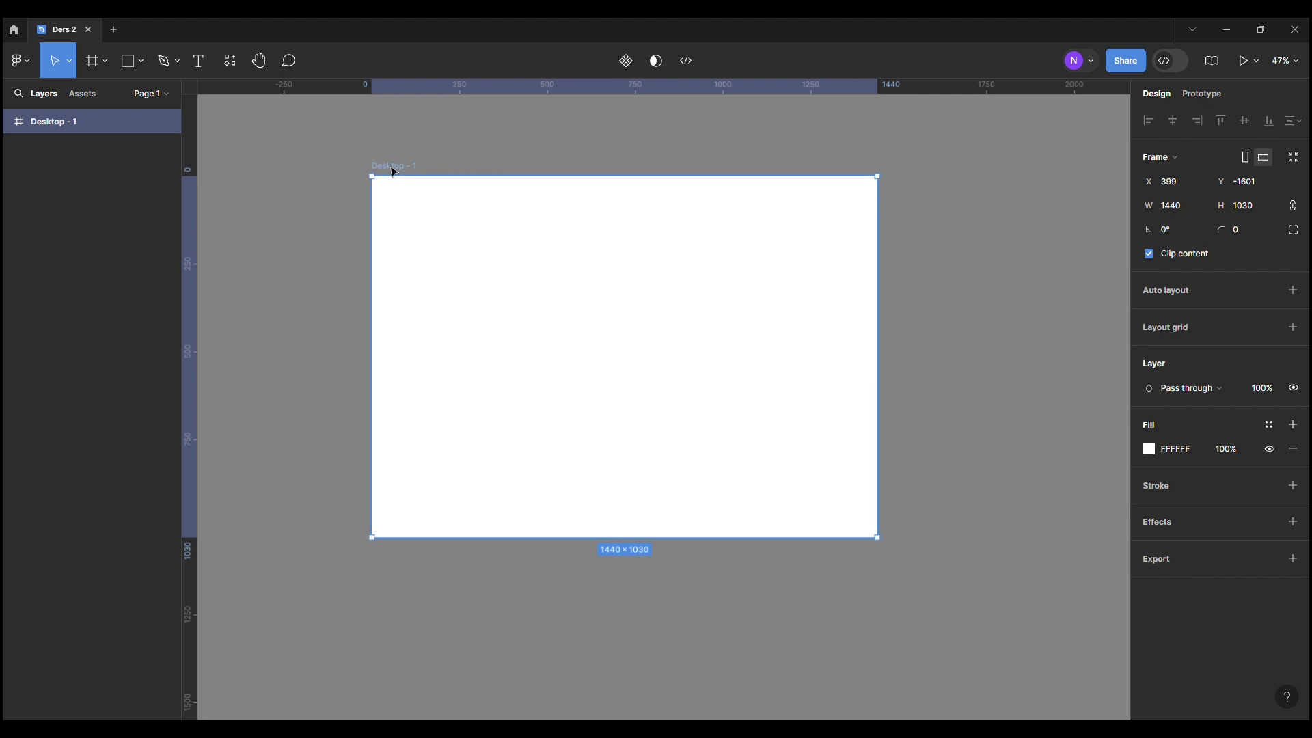
- Nudge the frame and trial 60% opacity and blend modes, keeping 100% Pass through
{"action": "left_click_drag", "start_coordinate": [396, 171], "coordinate": [408, 185]}
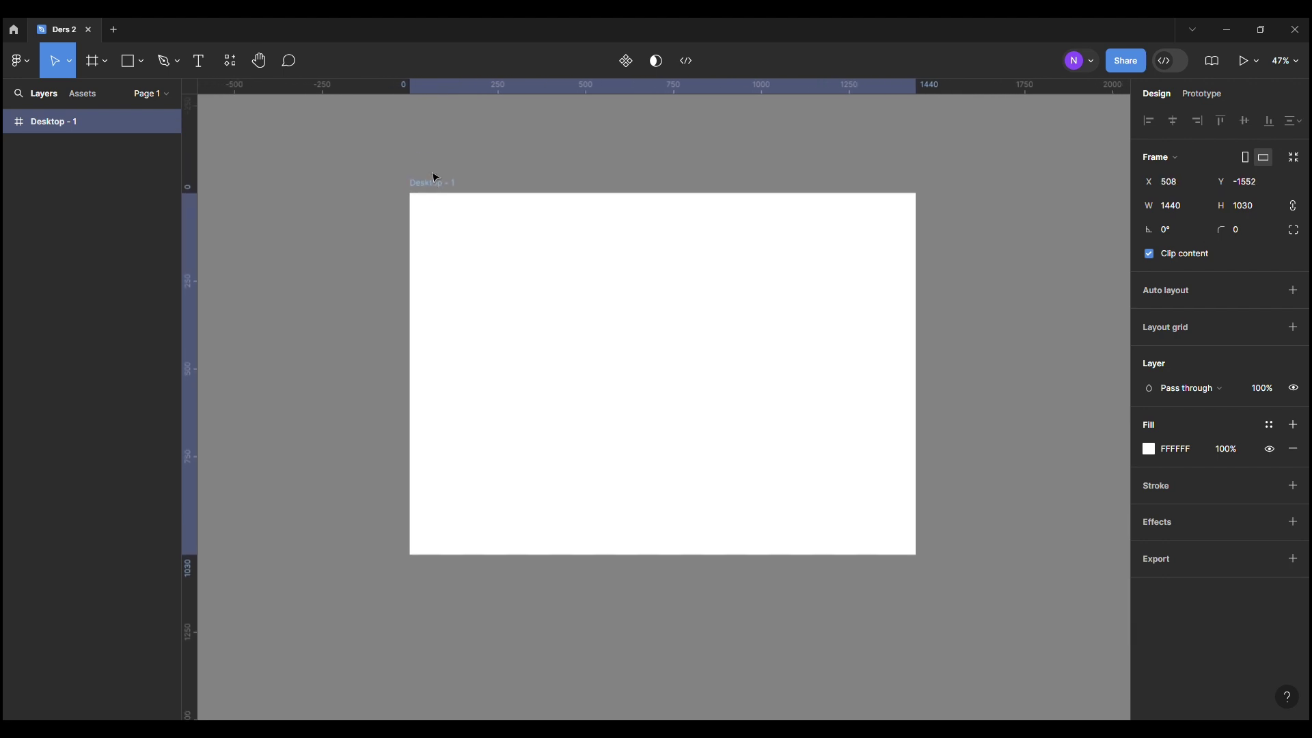
{"action": "left_click", "coordinate": [1294, 389]}
{"action": "left_click", "coordinate": [1268, 389]}
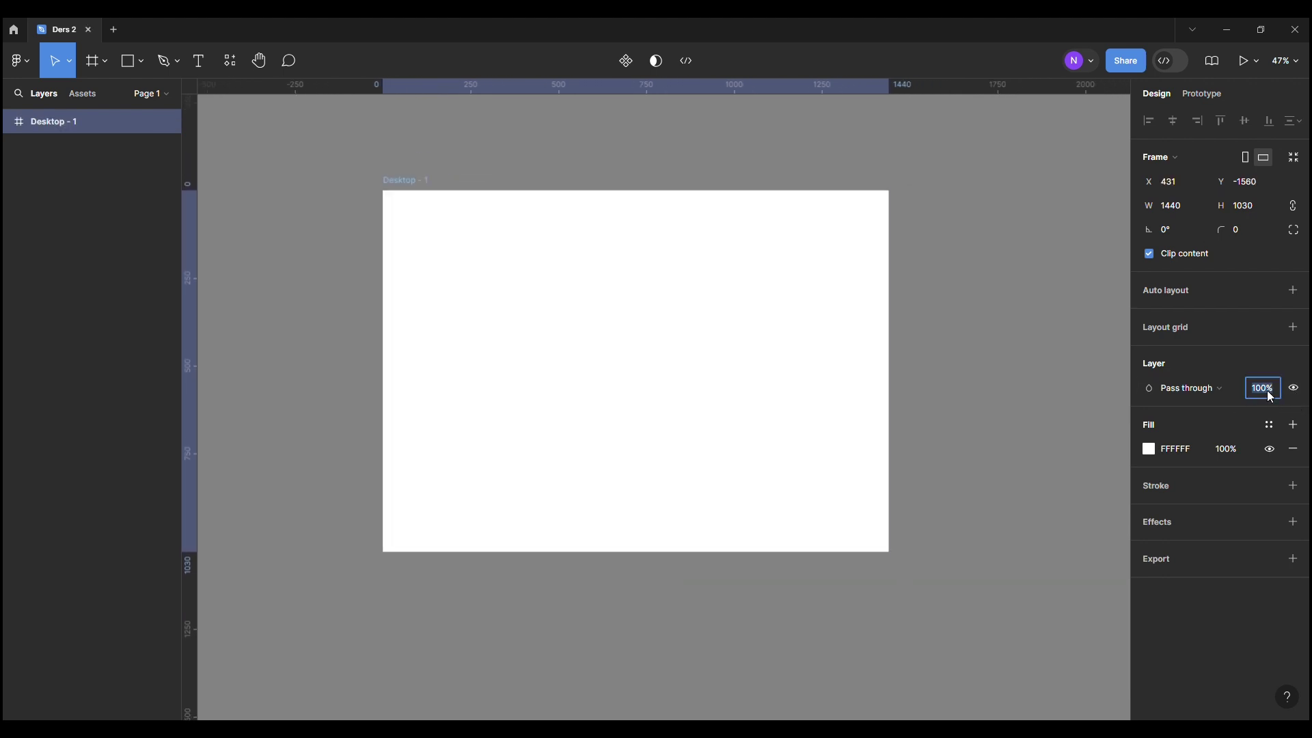
{"action": "type", "text": "60"}
{"action": "key", "text": "Return"}
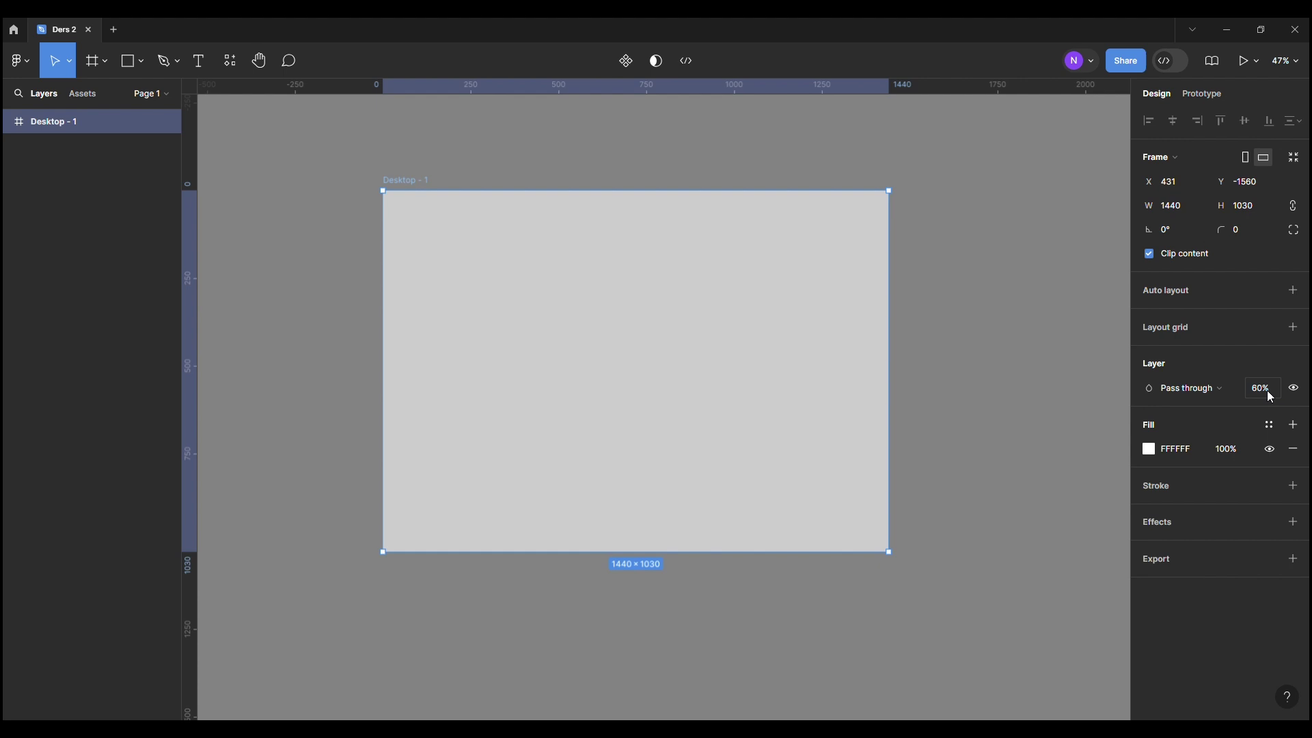
{"action": "key", "text": "ctrl+z"}
{"action": "left_click", "coordinate": [1192, 389]}
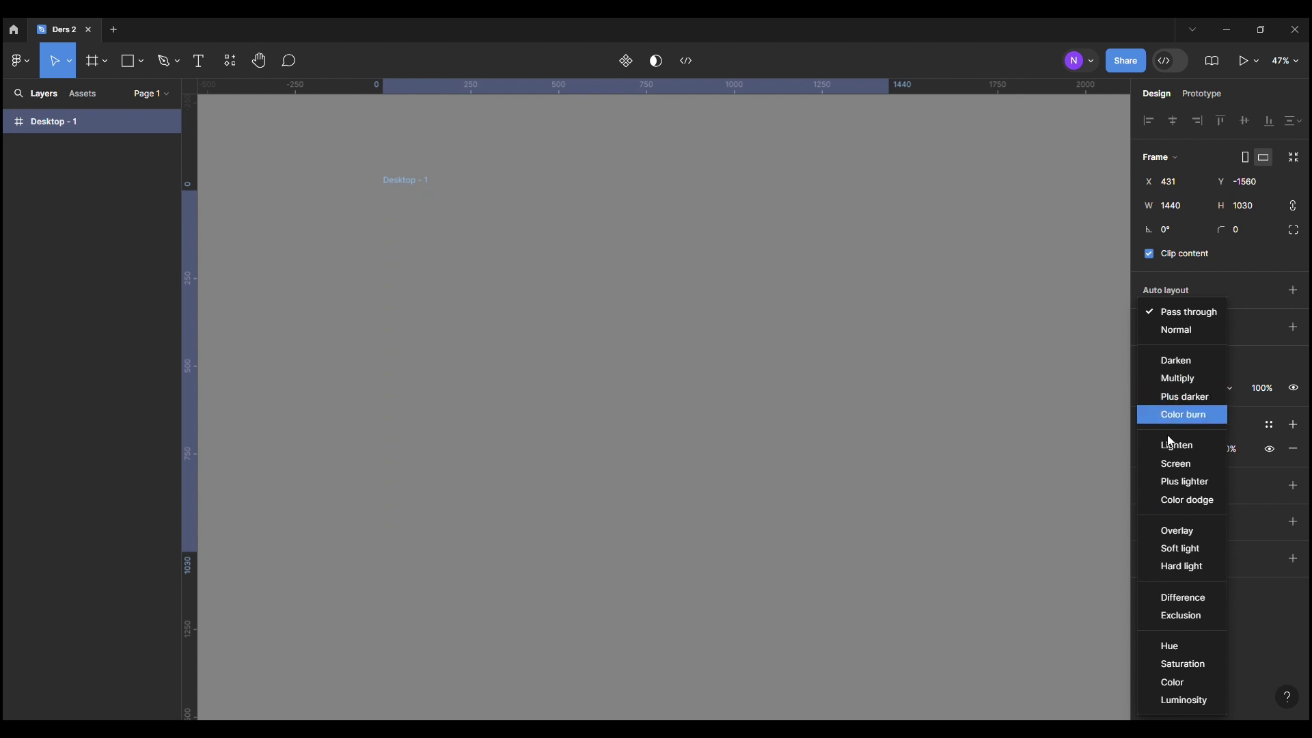
{"action": "left_click", "coordinate": [1059, 375]}
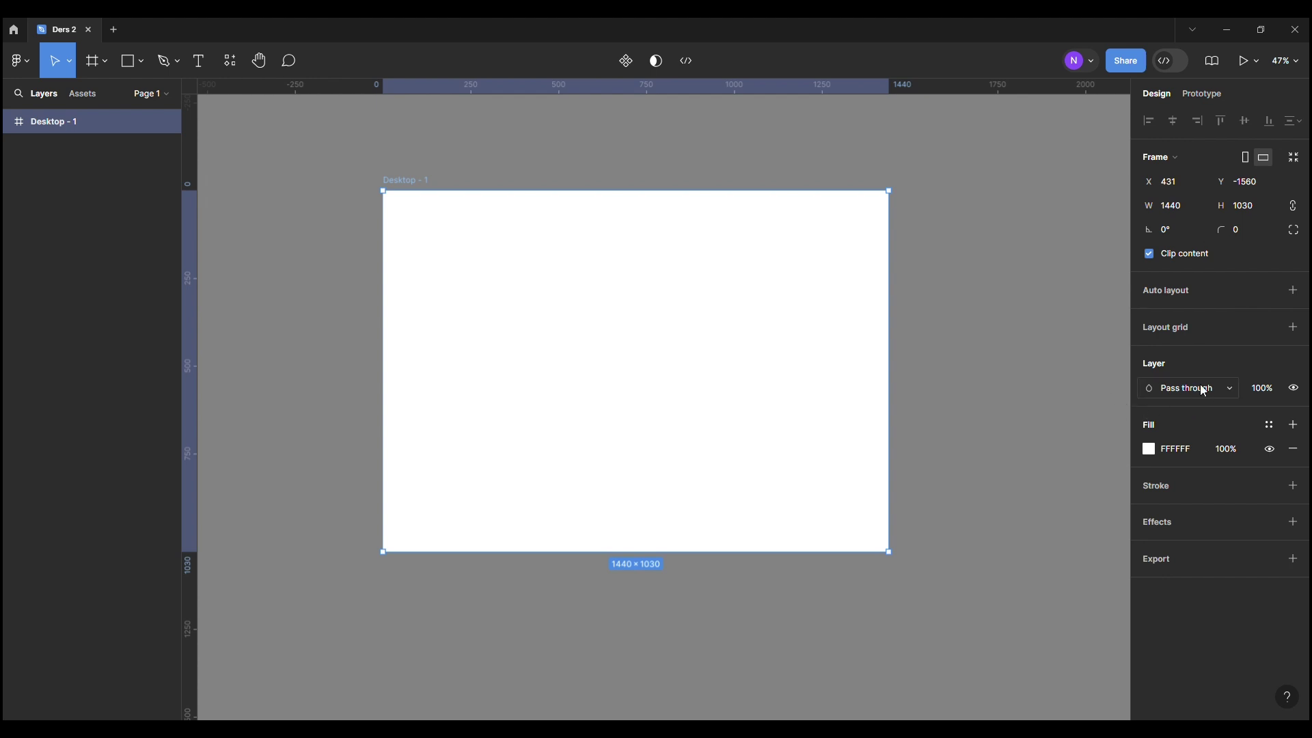
- Fill the frame with pink, then convert the fill to a pink-to-dark linear gradient
{"action": "left_click", "coordinate": [1149, 449]}
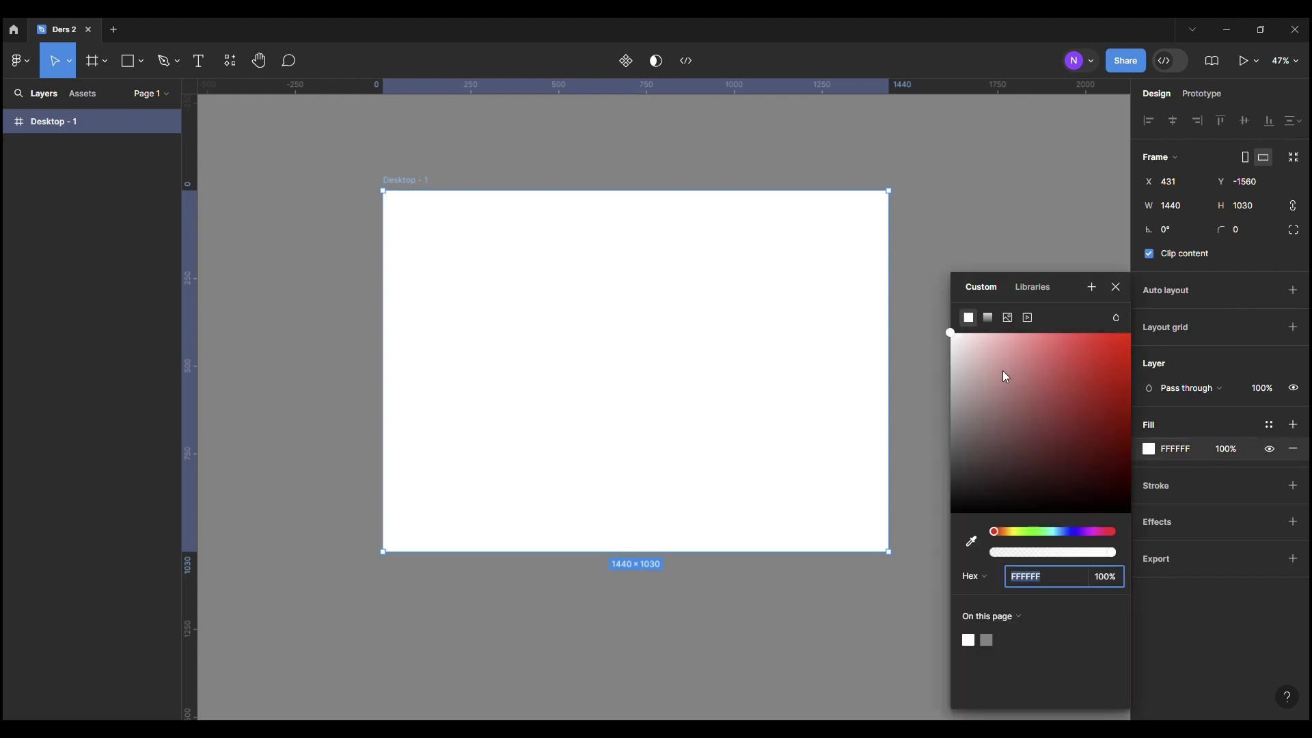
{"action": "left_click", "coordinate": [1002, 369]}
{"action": "left_click", "coordinate": [1149, 449]}
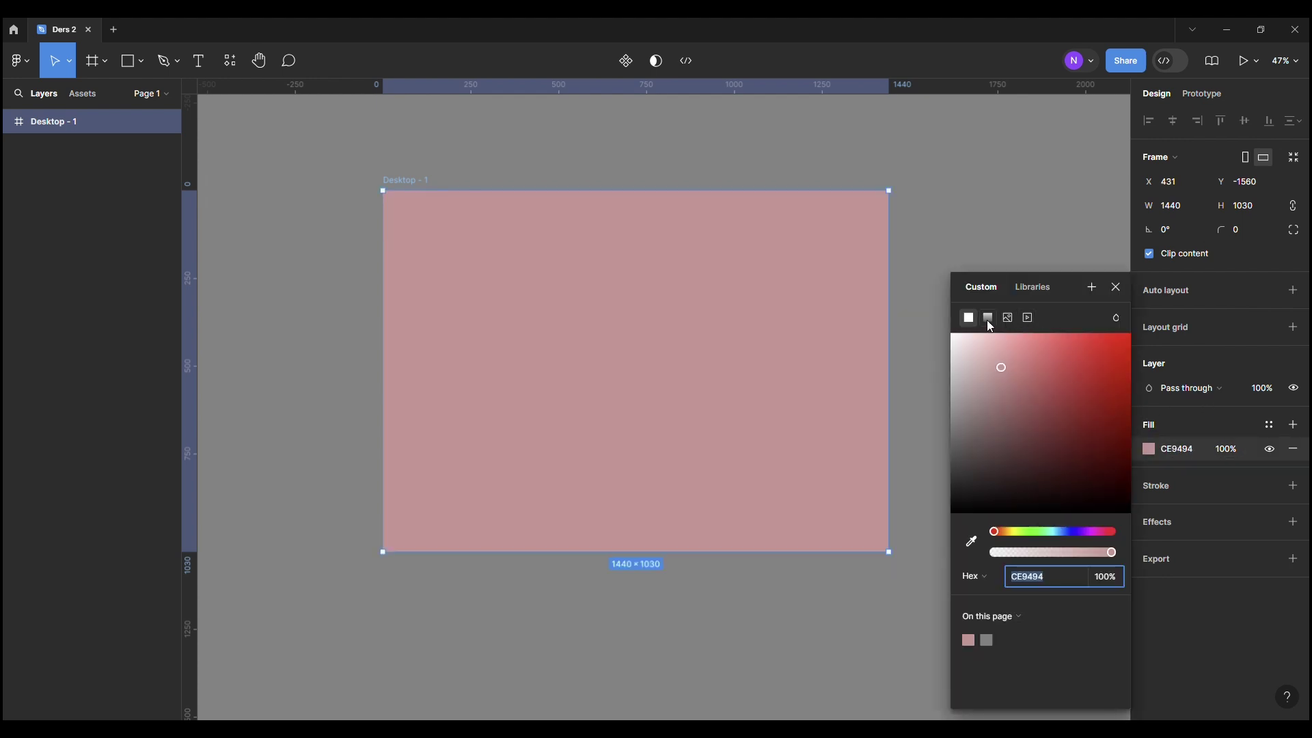
{"action": "left_click", "coordinate": [989, 319]}
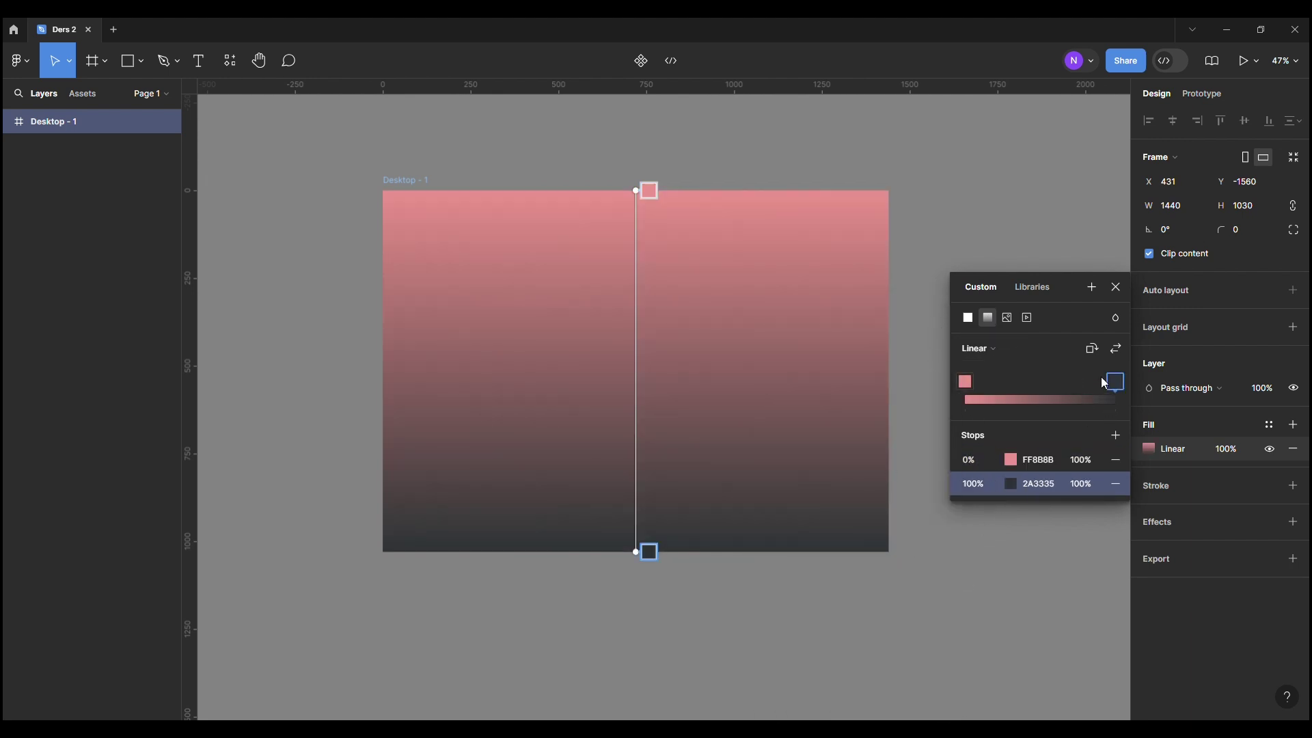
- Trial gradient flip, rotation and image fill, then replace the fill with solid white FFFFFF
{"action": "left_click", "coordinate": [1118, 353]}
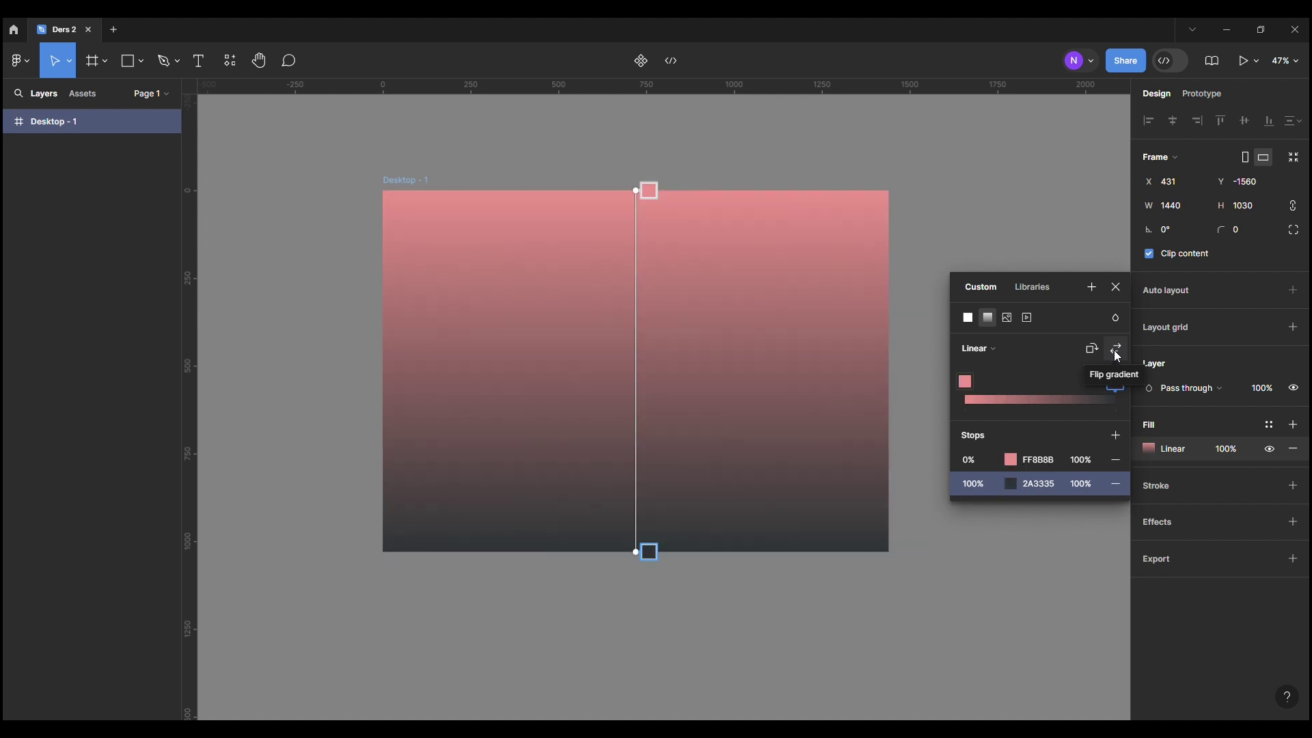
{"action": "left_click", "coordinate": [1095, 356]}
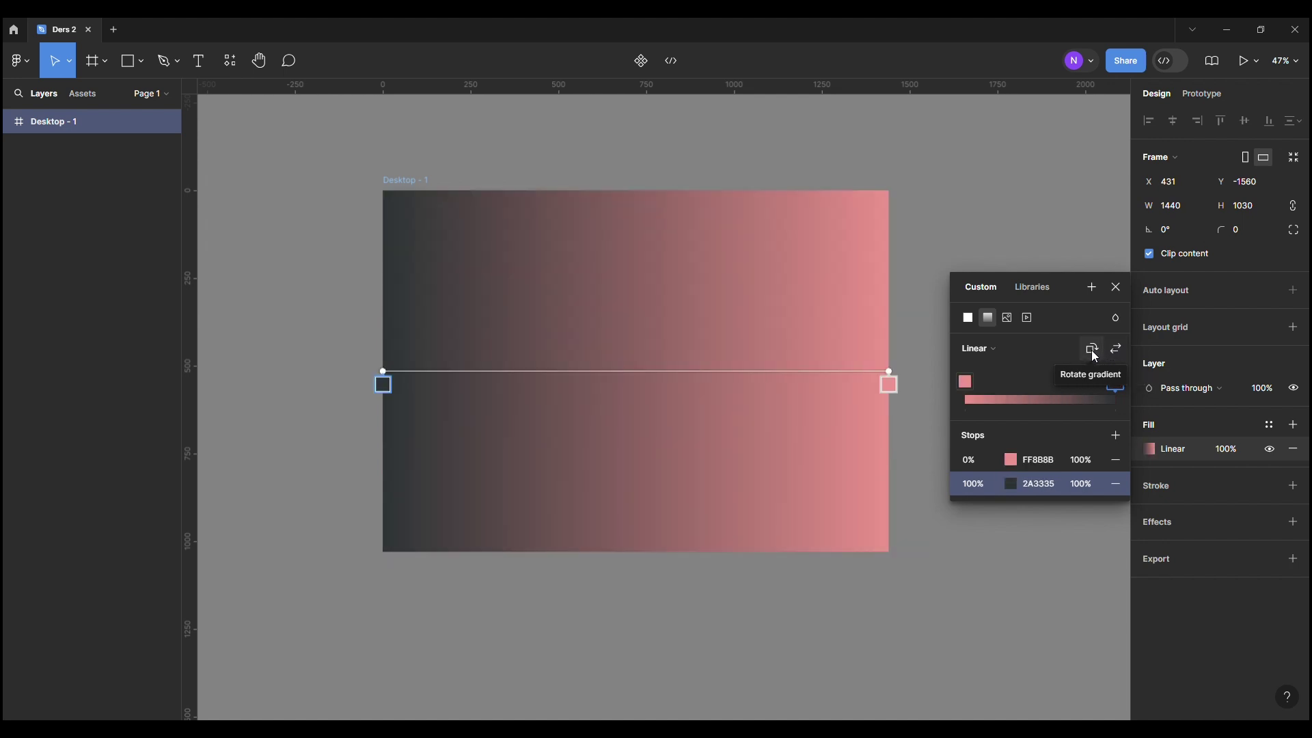
{"action": "left_click", "coordinate": [1096, 355]}
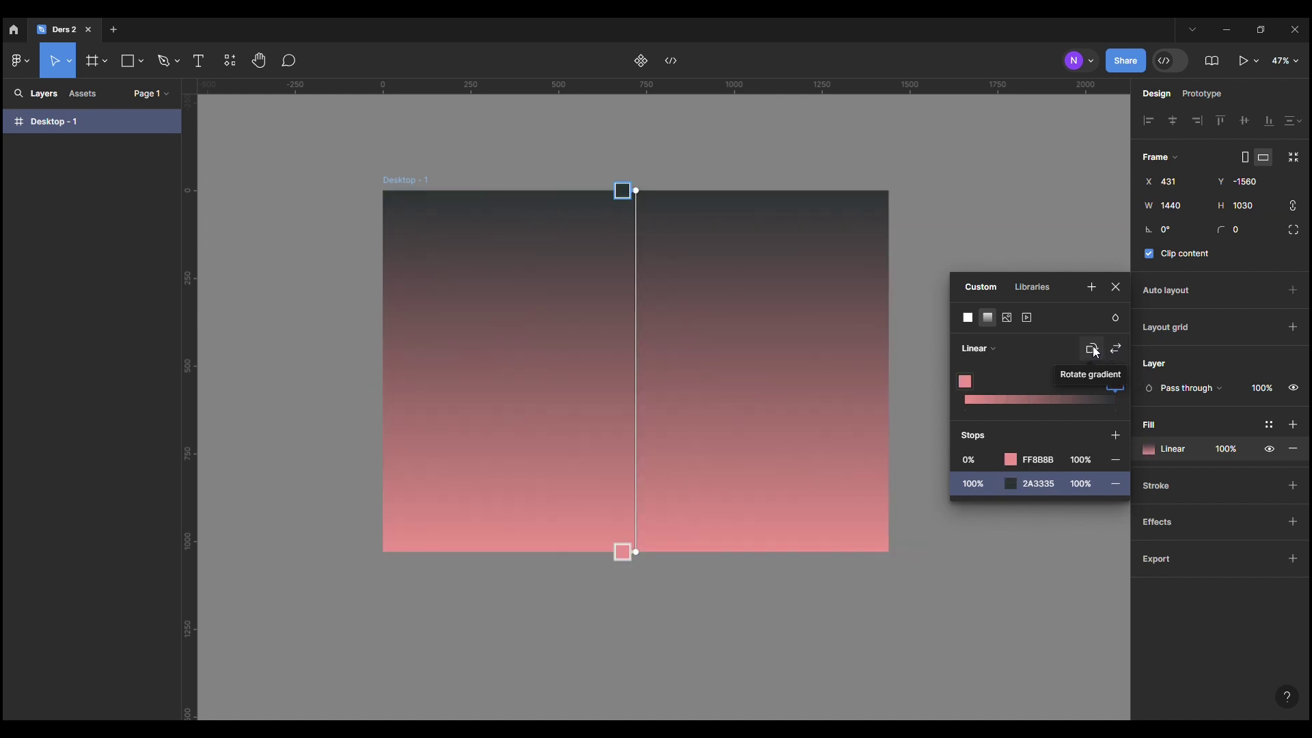
{"action": "left_click", "coordinate": [1007, 318]}
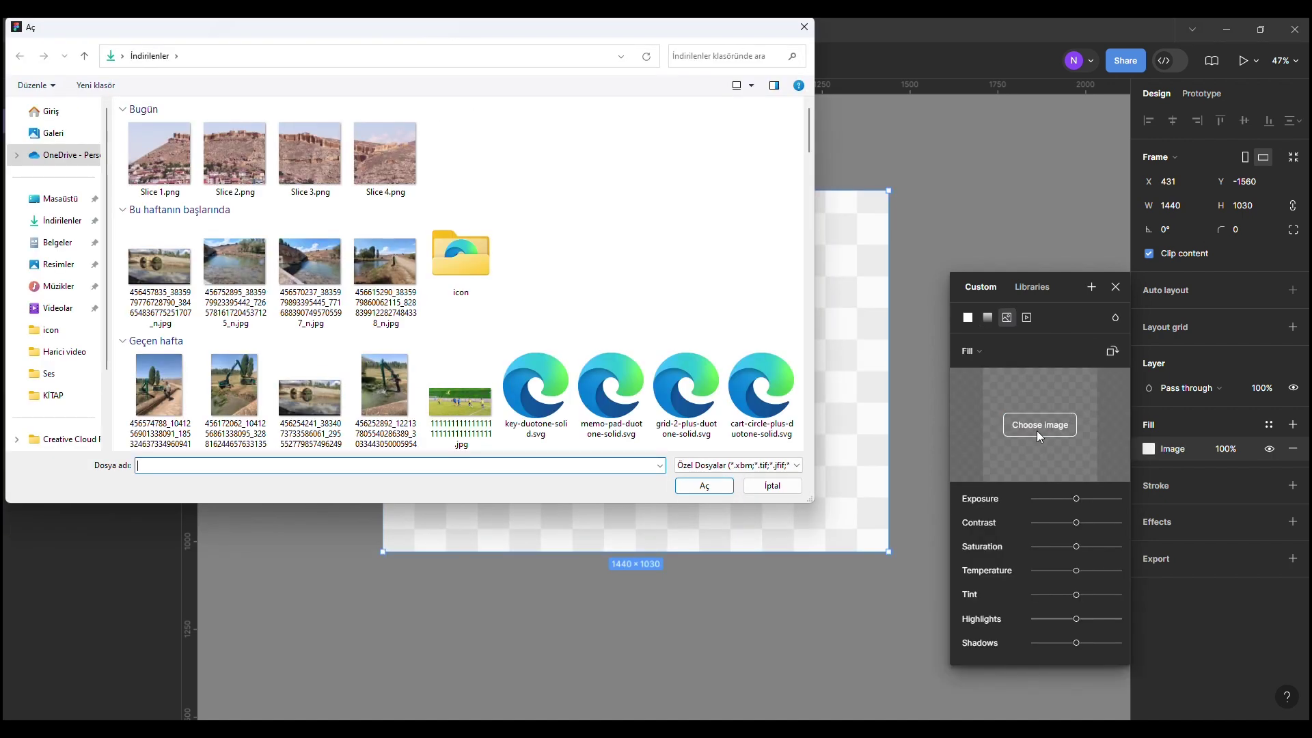
{"action": "key", "text": "Escape"}
{"action": "key", "text": "ctrl+z"}
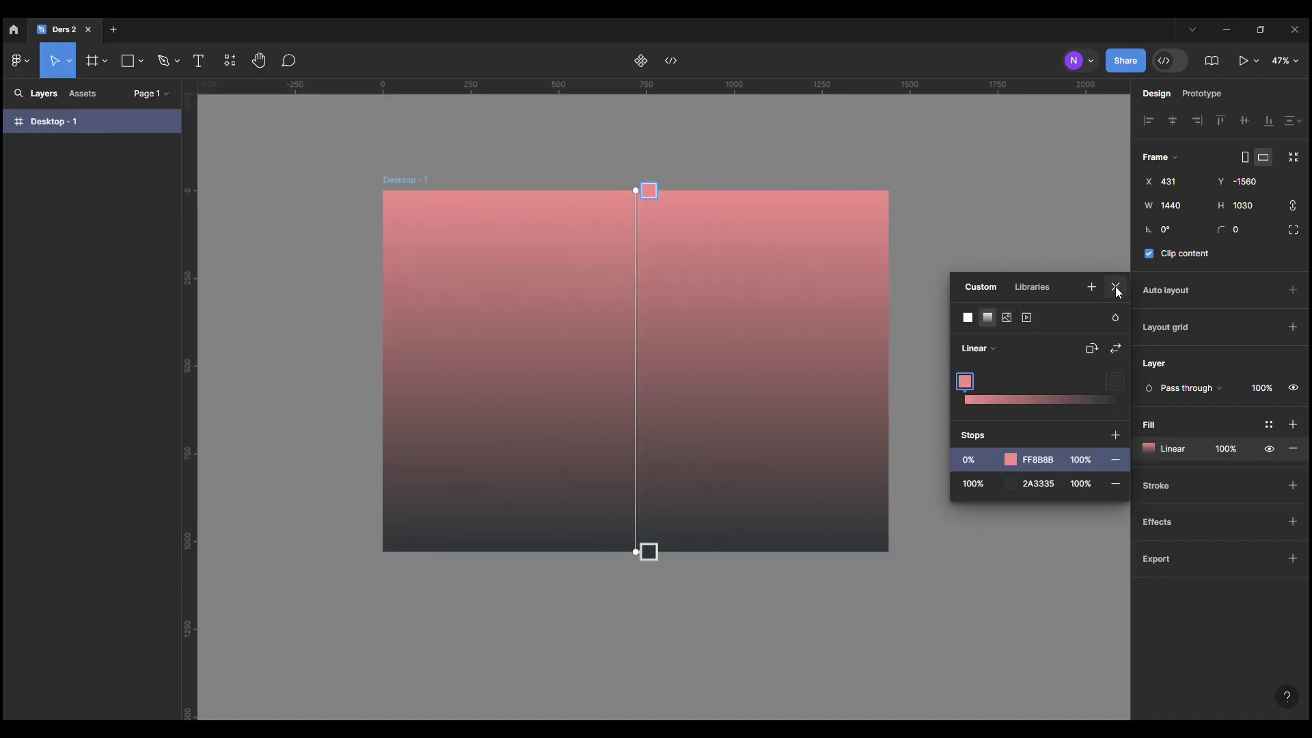
{"action": "left_click", "coordinate": [1294, 449]}
{"action": "left_click", "coordinate": [1294, 425]}
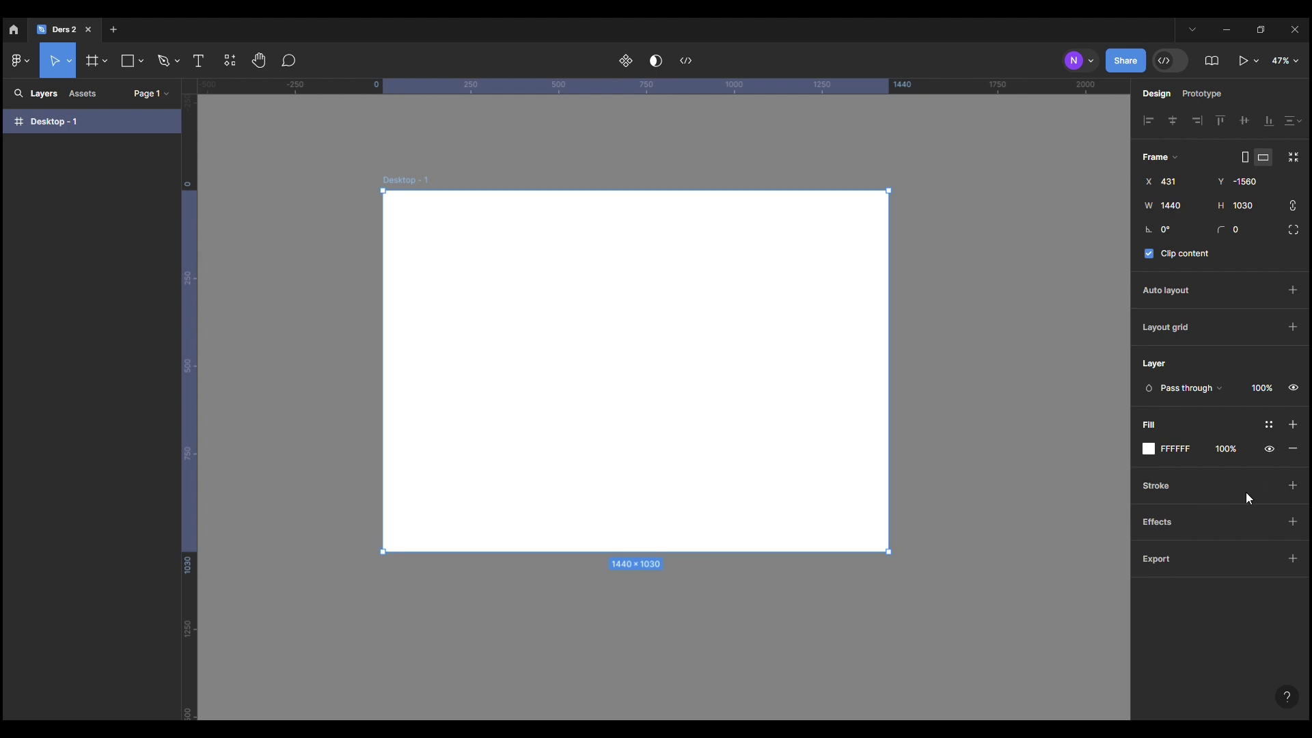
- Add a black 000000 stroke 10 wide, aligned Center after trying Outside
{"action": "left_click", "coordinate": [1212, 487]}
{"action": "type", "text": "10"}
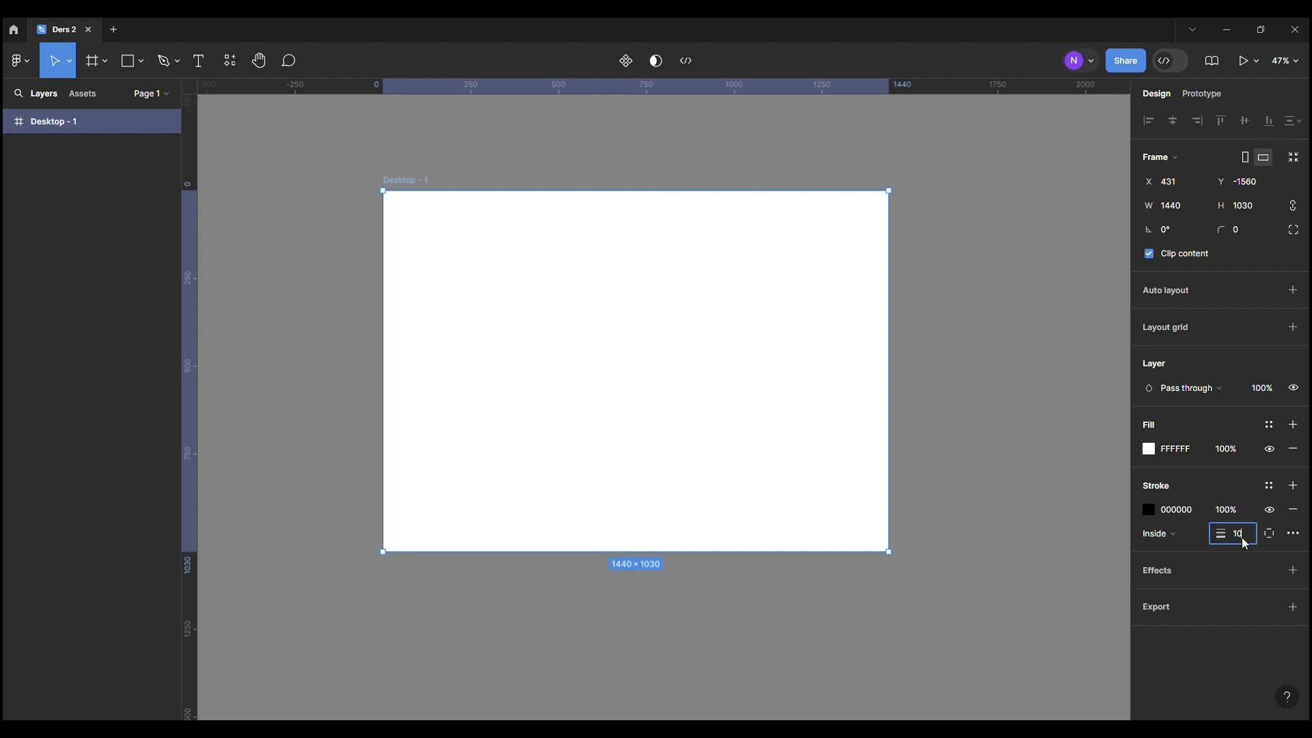
{"action": "key", "text": "Return"}
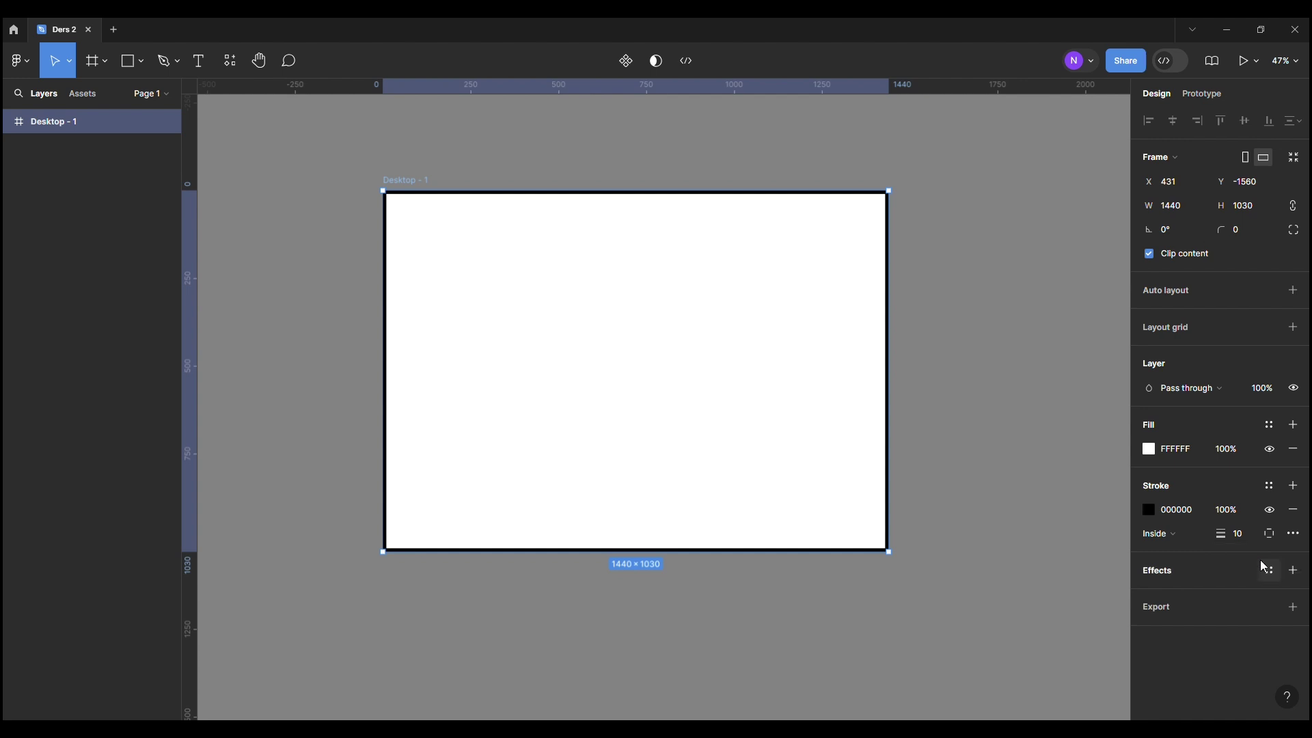
{"action": "left_click", "coordinate": [1166, 533]}
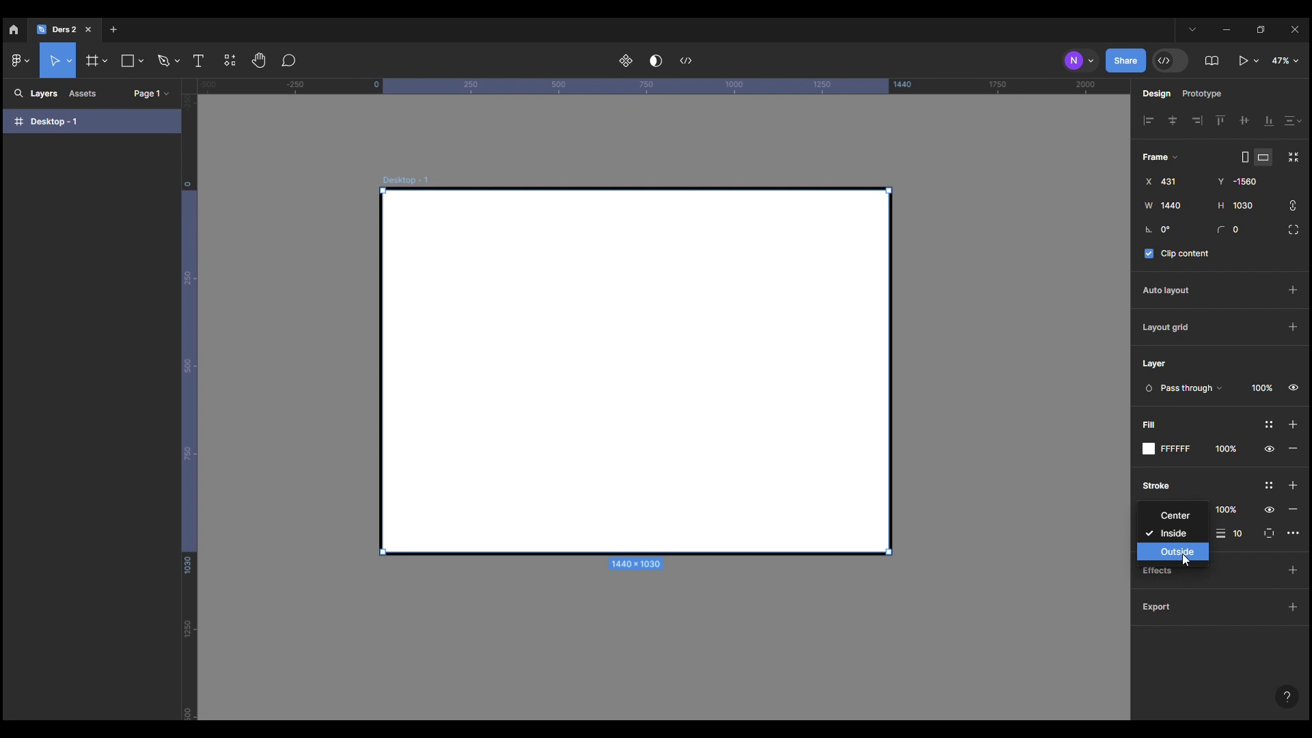
{"action": "left_click", "coordinate": [1186, 559]}
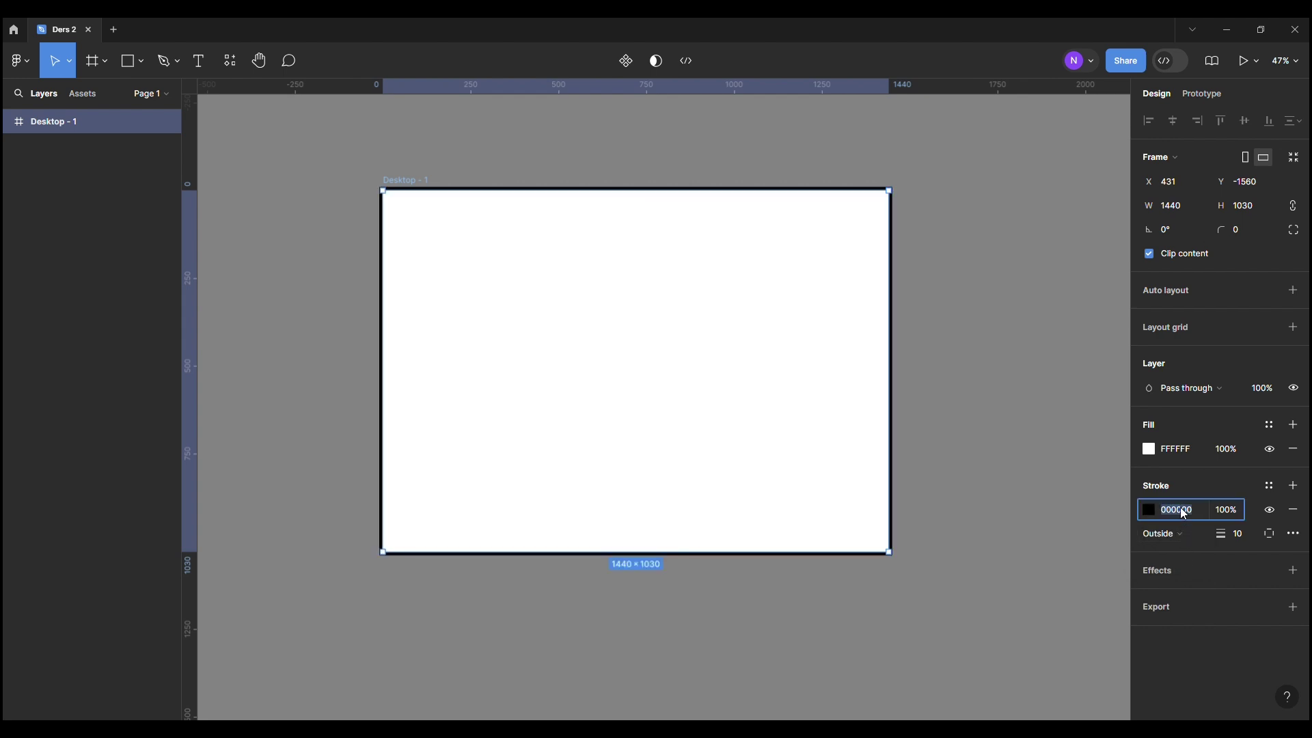
{"action": "left_click", "coordinate": [1188, 535]}
{"action": "left_click", "coordinate": [1174, 498]}
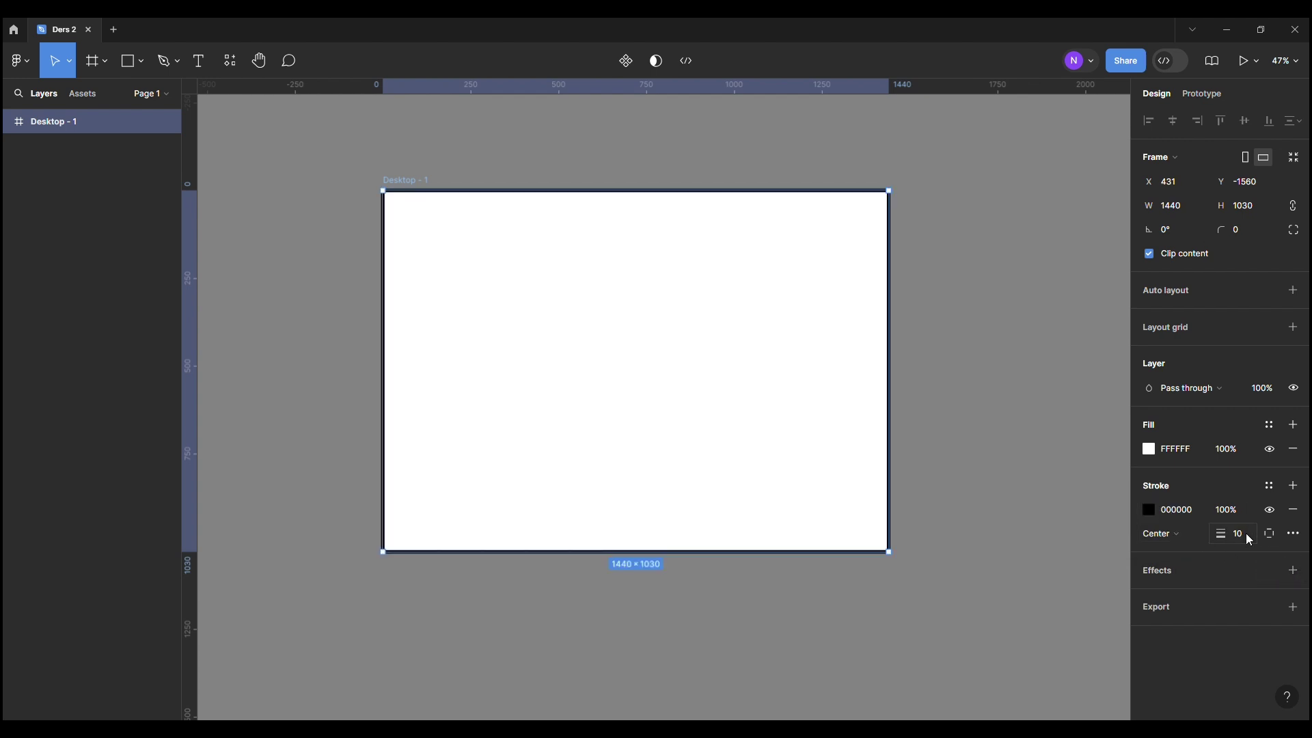
{"action": "left_click", "coordinate": [1270, 535]}
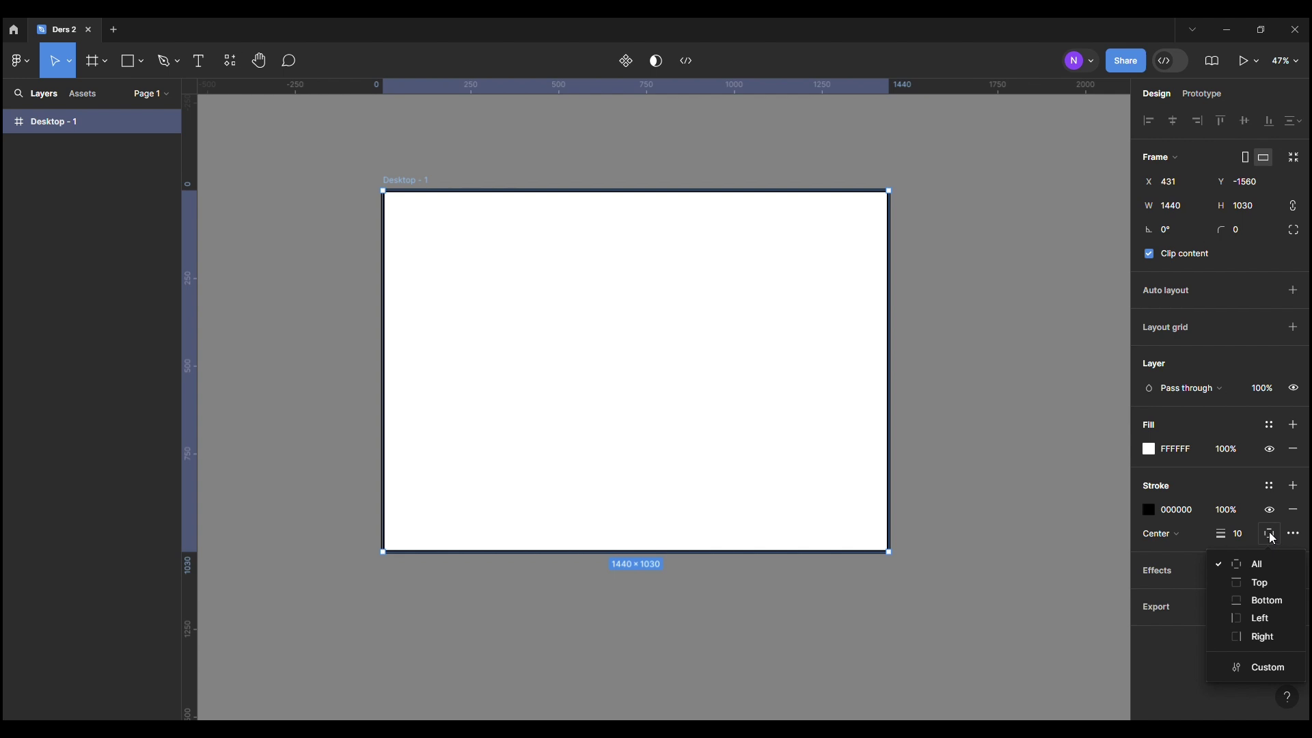
- Try limiting the stroke to the top, left and right edges, then enable custom per-side widths
{"action": "left_click", "coordinate": [1268, 585]}
{"action": "left_click", "coordinate": [1270, 533]}
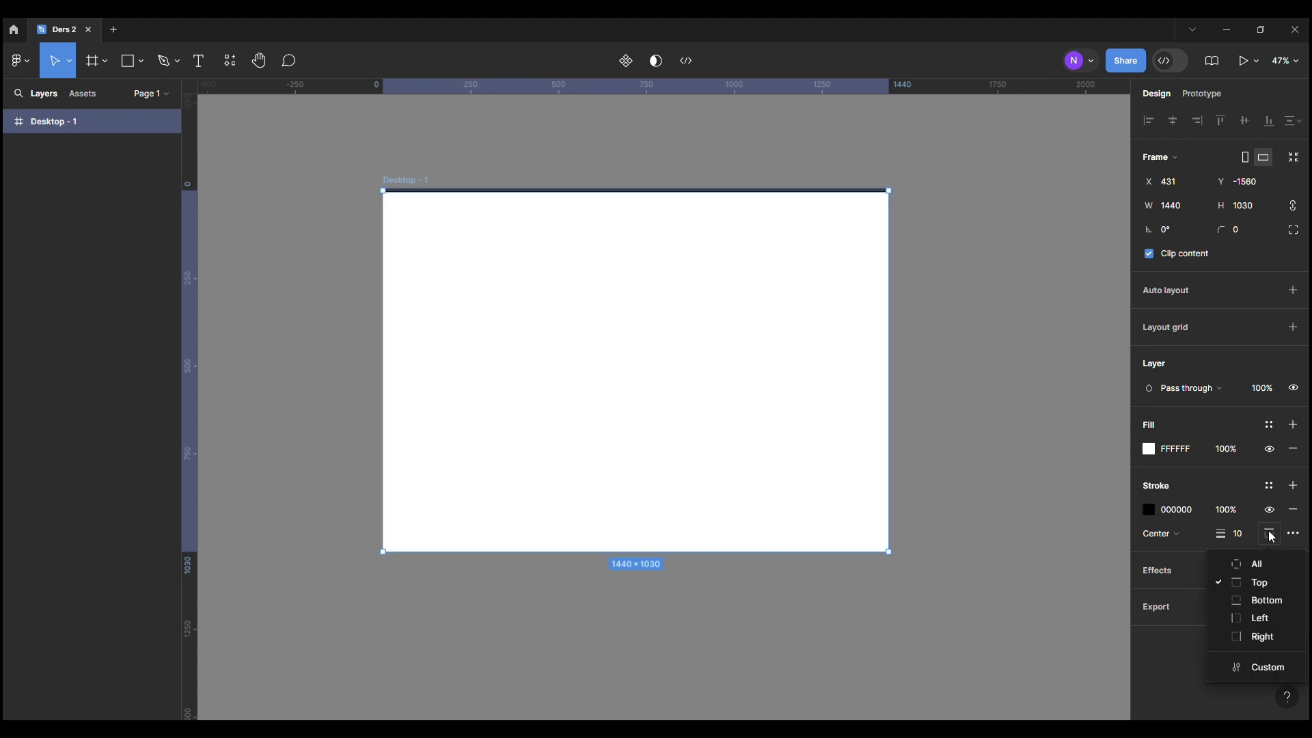
{"action": "left_click", "coordinate": [1269, 618]}
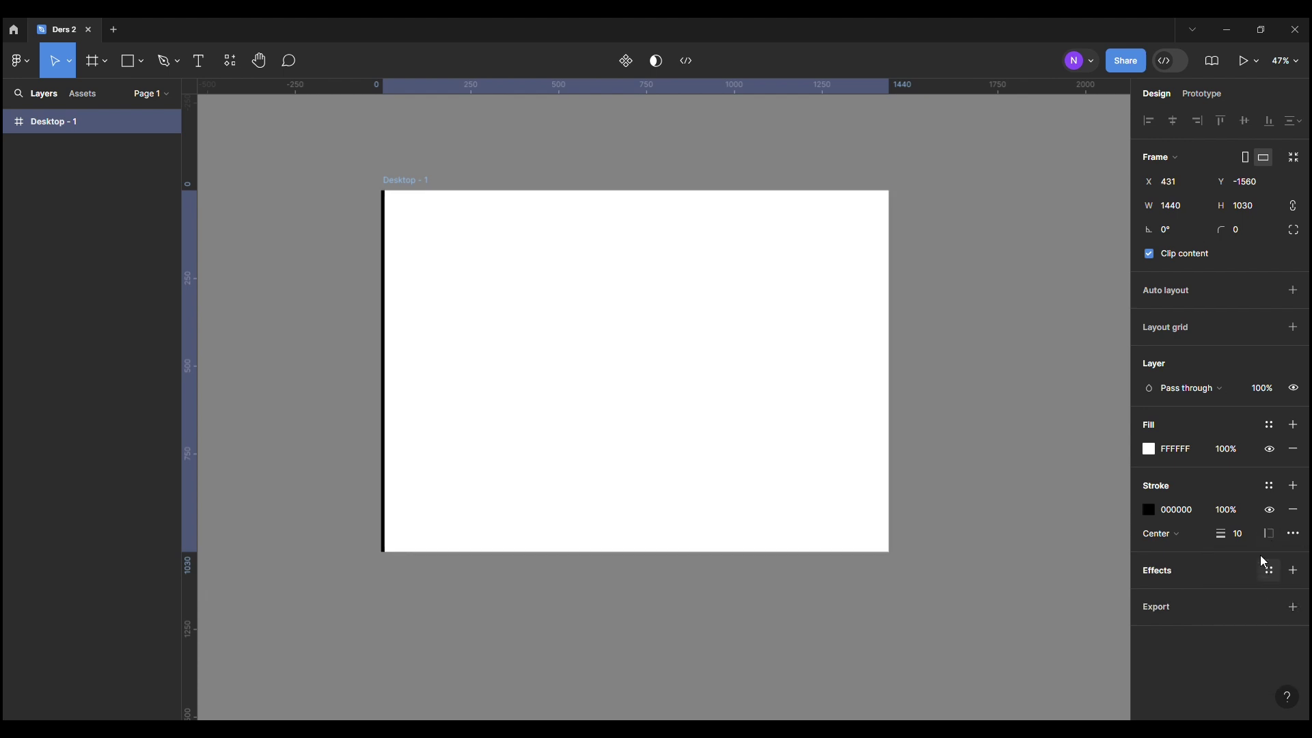
{"action": "left_click", "coordinate": [1270, 534]}
{"action": "left_click", "coordinate": [1265, 637]}
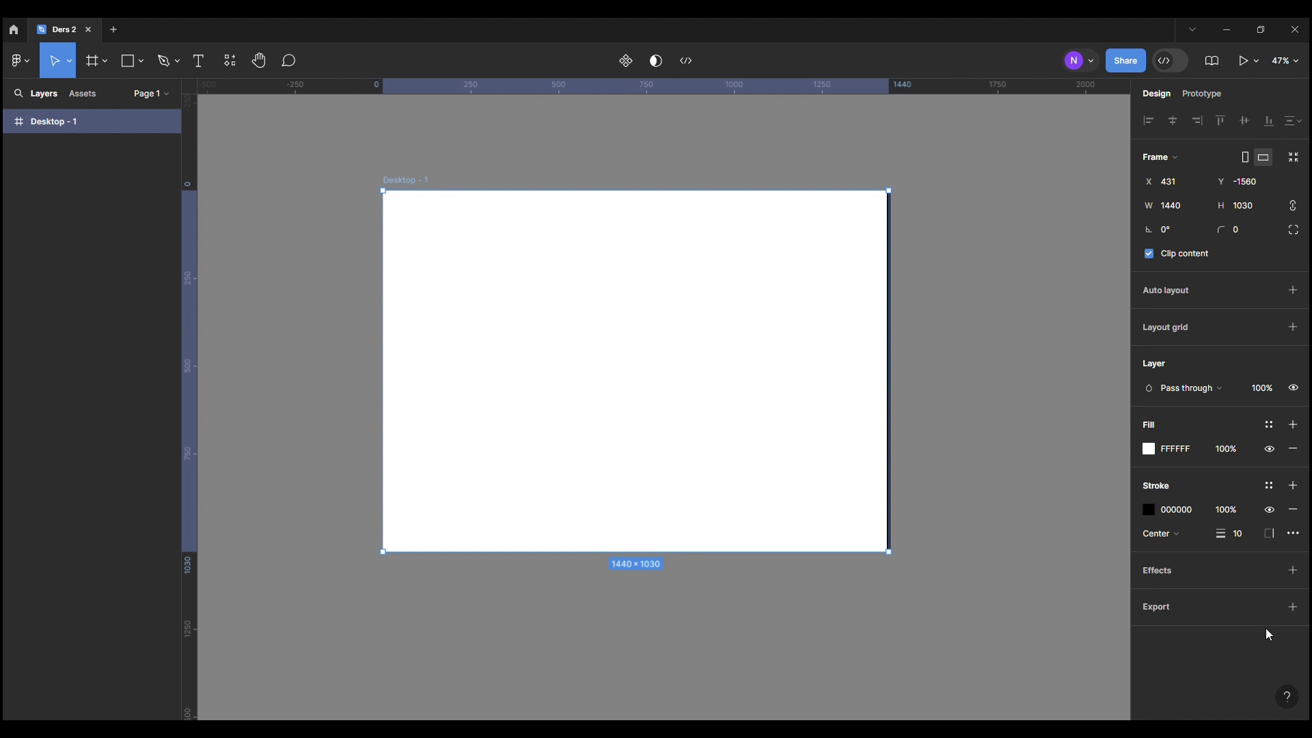
{"action": "left_click", "coordinate": [1270, 534]}
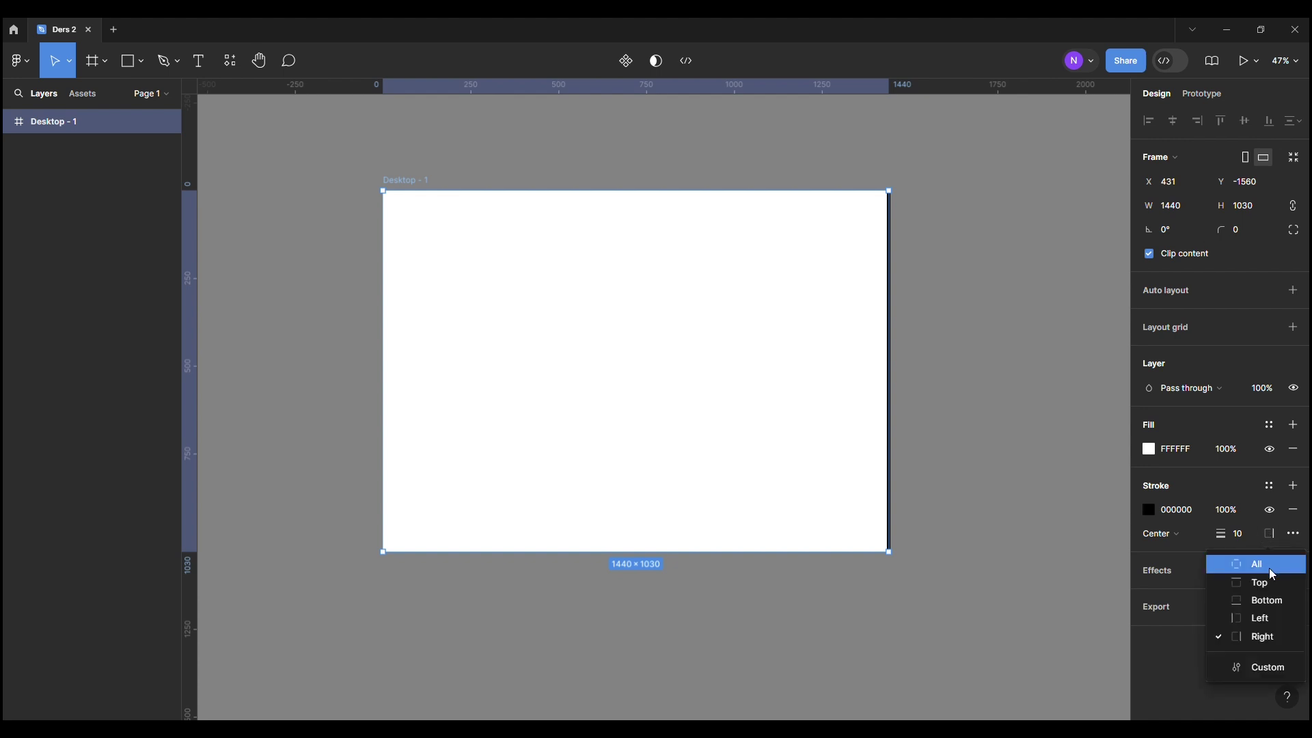
{"action": "left_click", "coordinate": [1272, 669]}
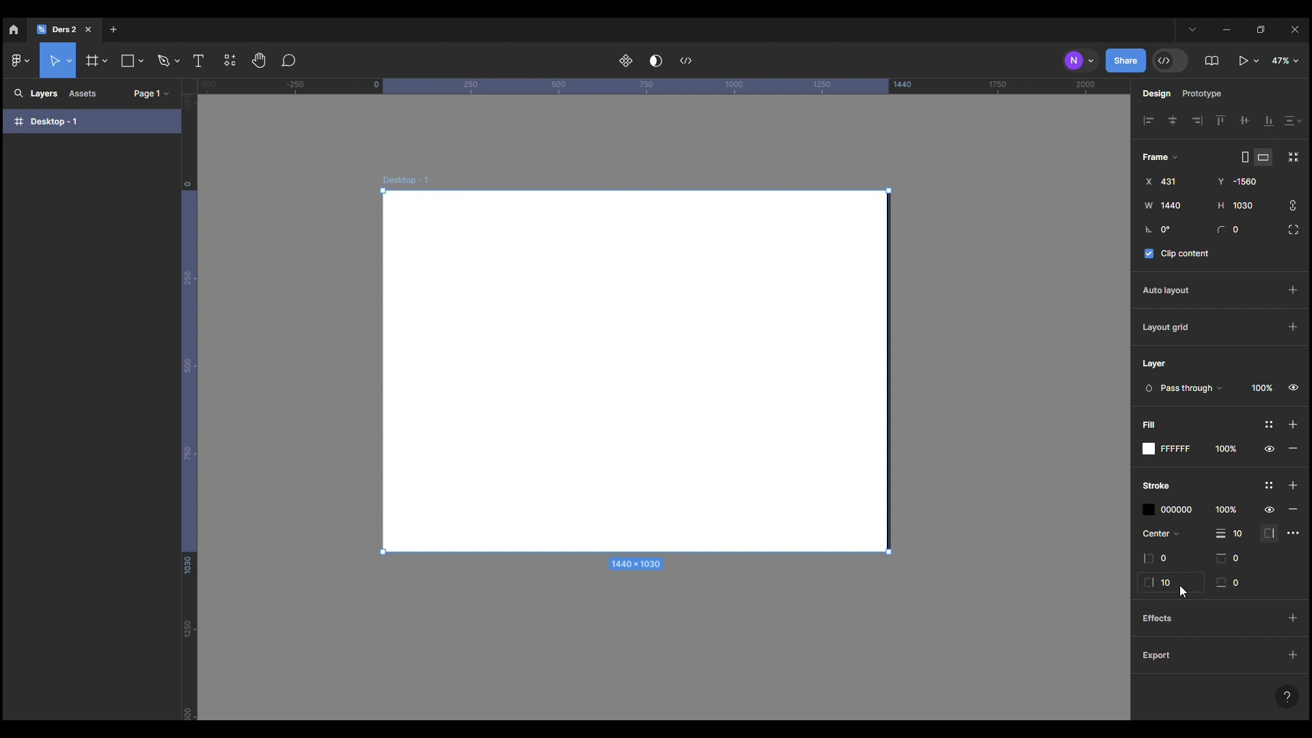
- Enter per-side stroke widths: left 10 then 30, and top 10
{"action": "left_click", "coordinate": [1176, 559]}
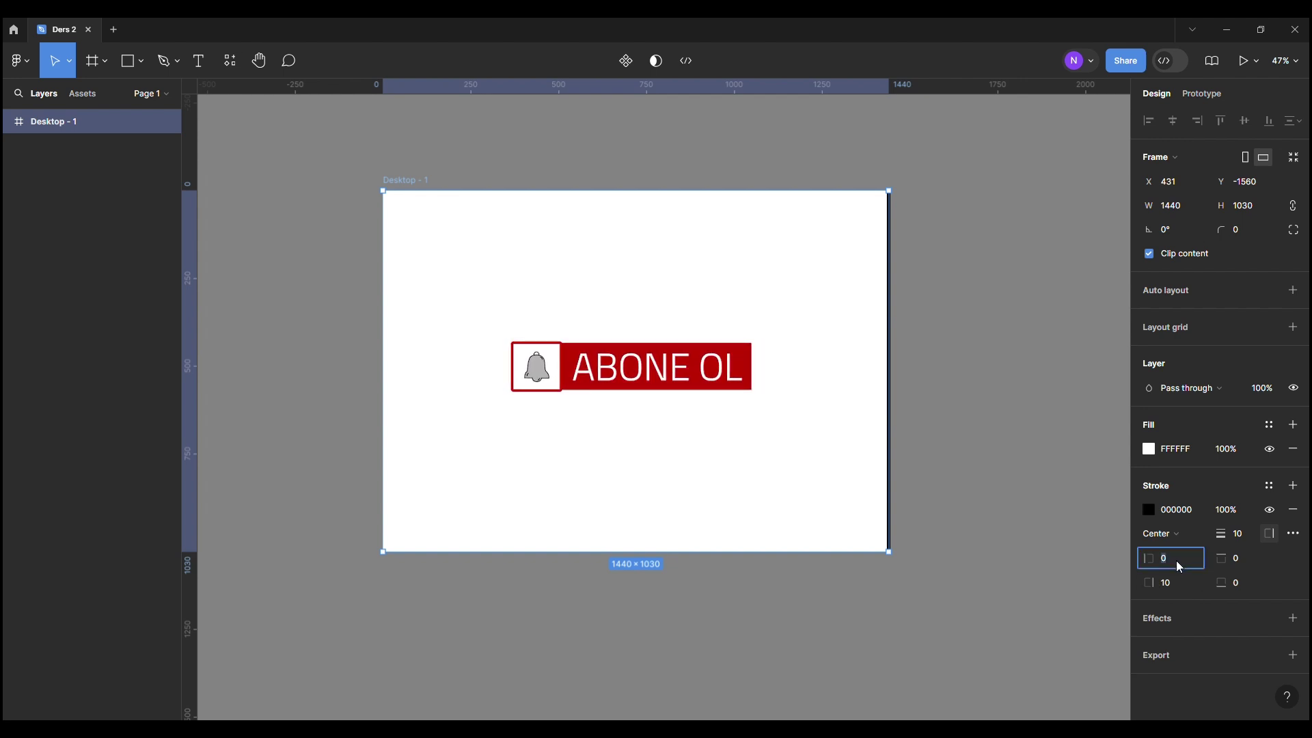
{"action": "type", "text": "10"}
{"action": "key", "text": "Return"}
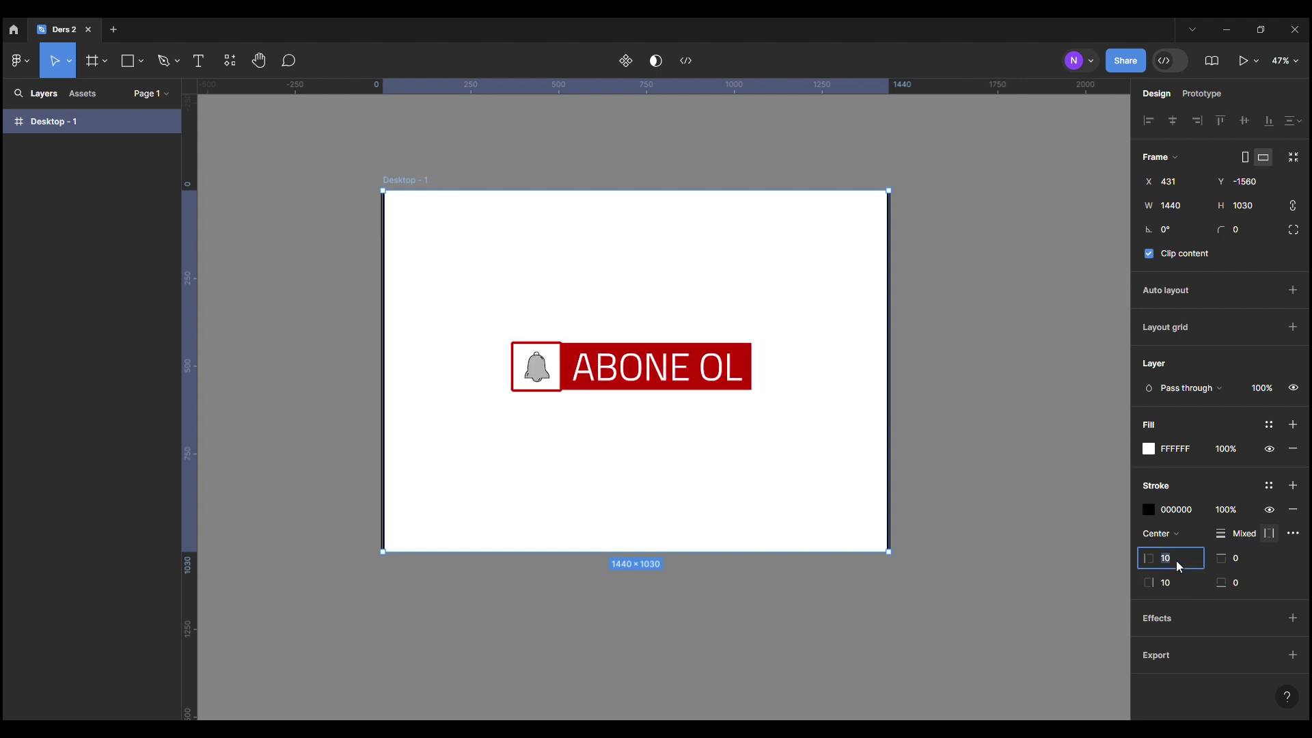
{"action": "type", "text": "0"}
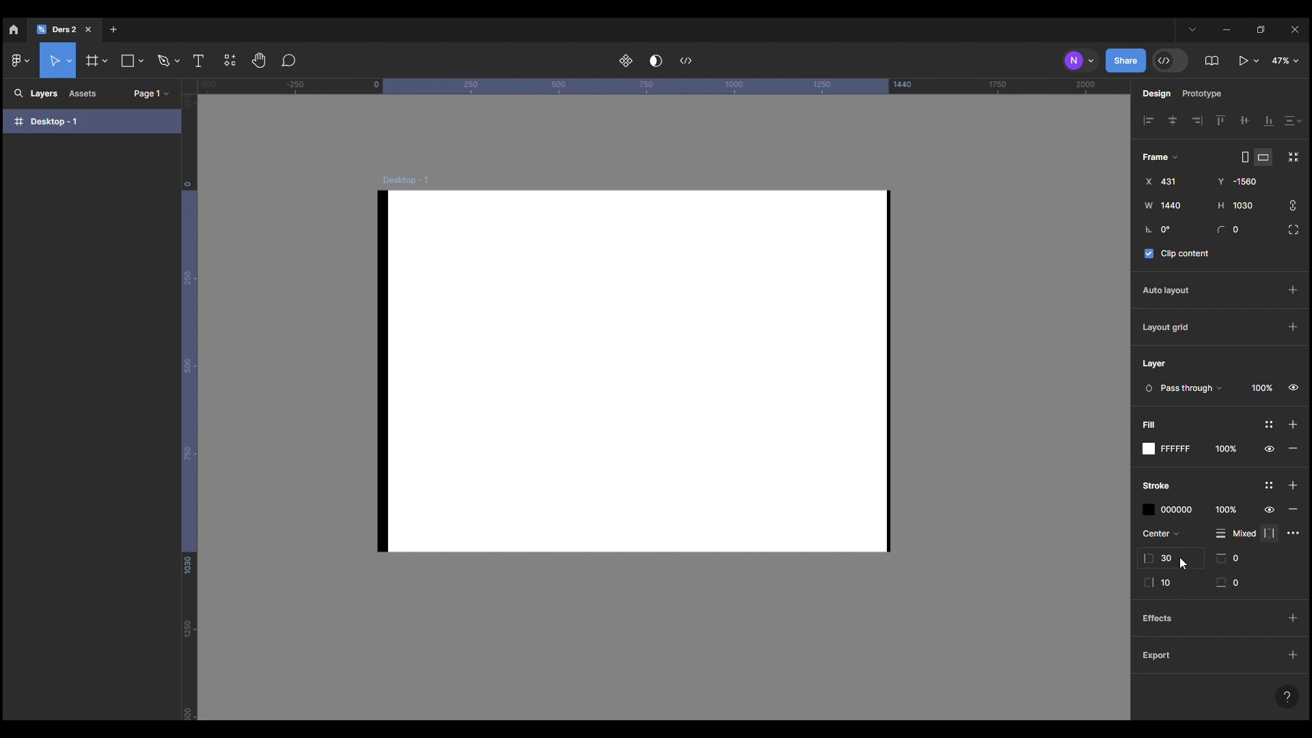
{"action": "key", "text": "Return"}
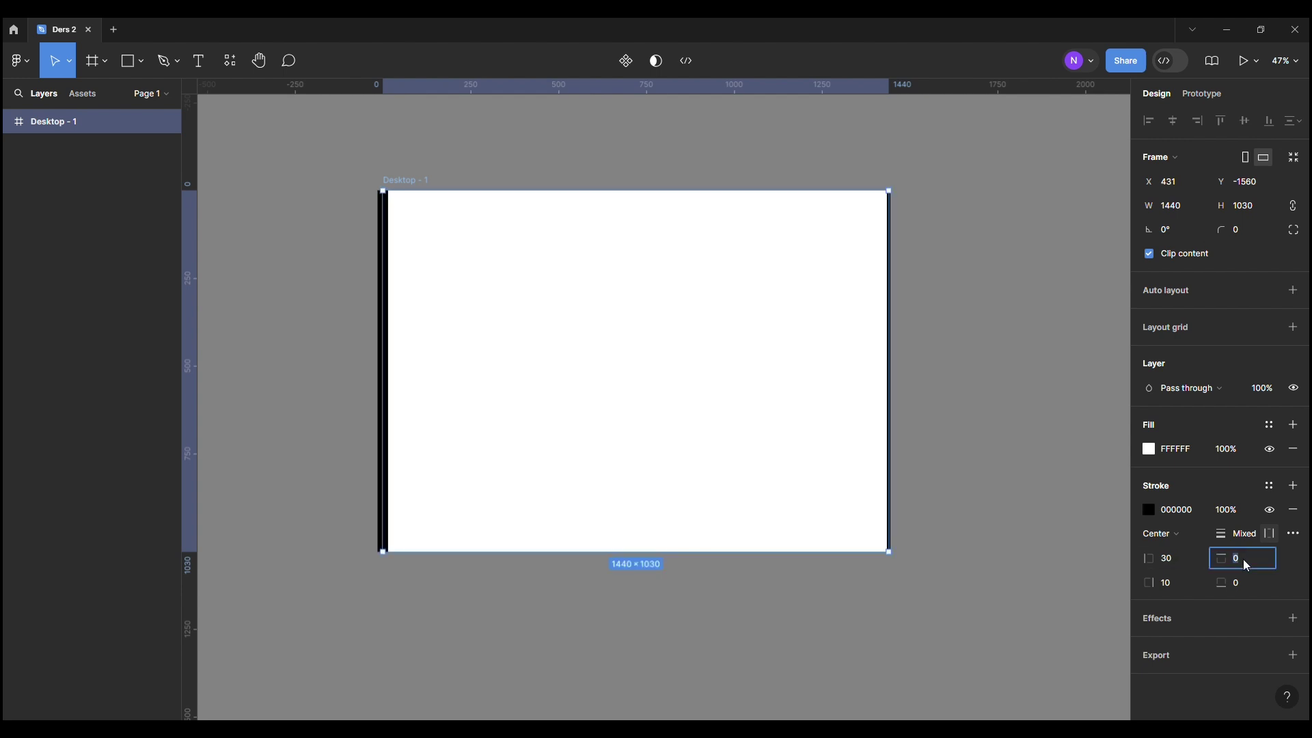
{"action": "type", "text": "10"}
{"action": "key", "text": "Return"}
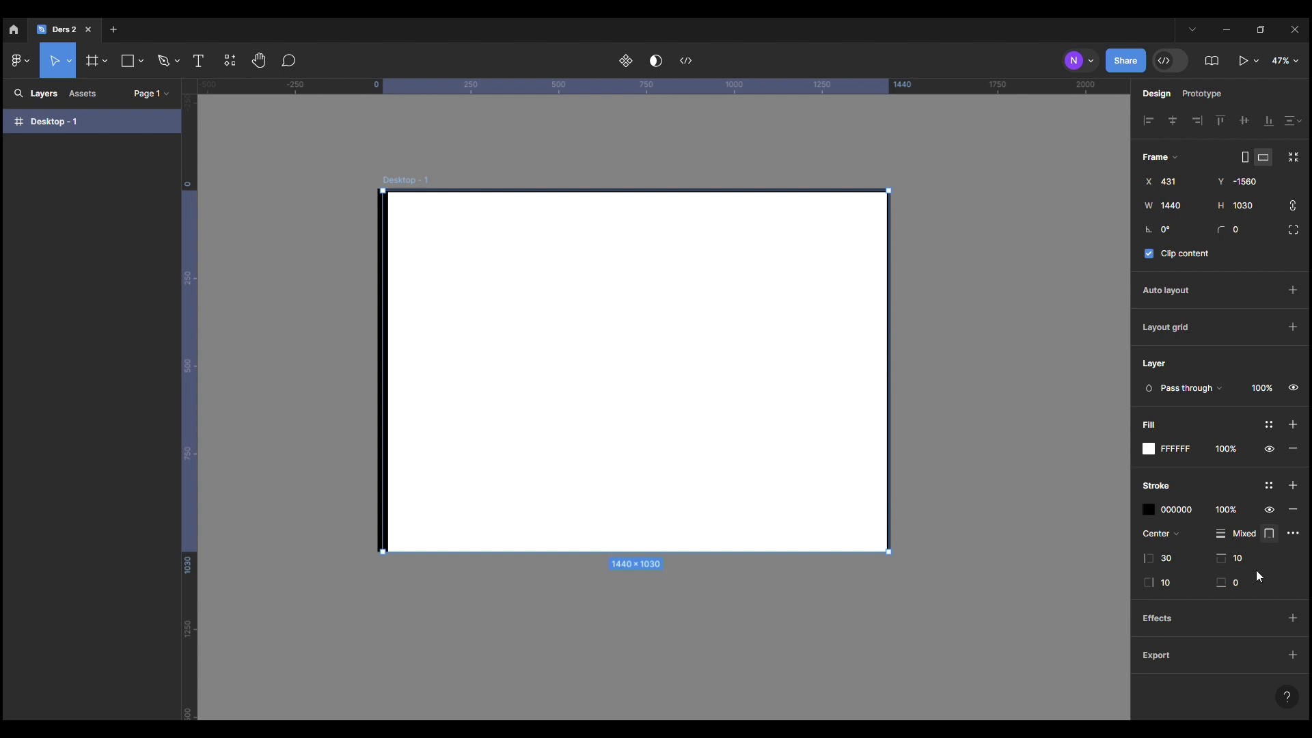
- Reset the overall stroke weight to 10 so all four sides match
{"action": "left_click", "coordinate": [1271, 535]}
{"action": "type", "text": "10"}
{"action": "key", "text": "Return"}
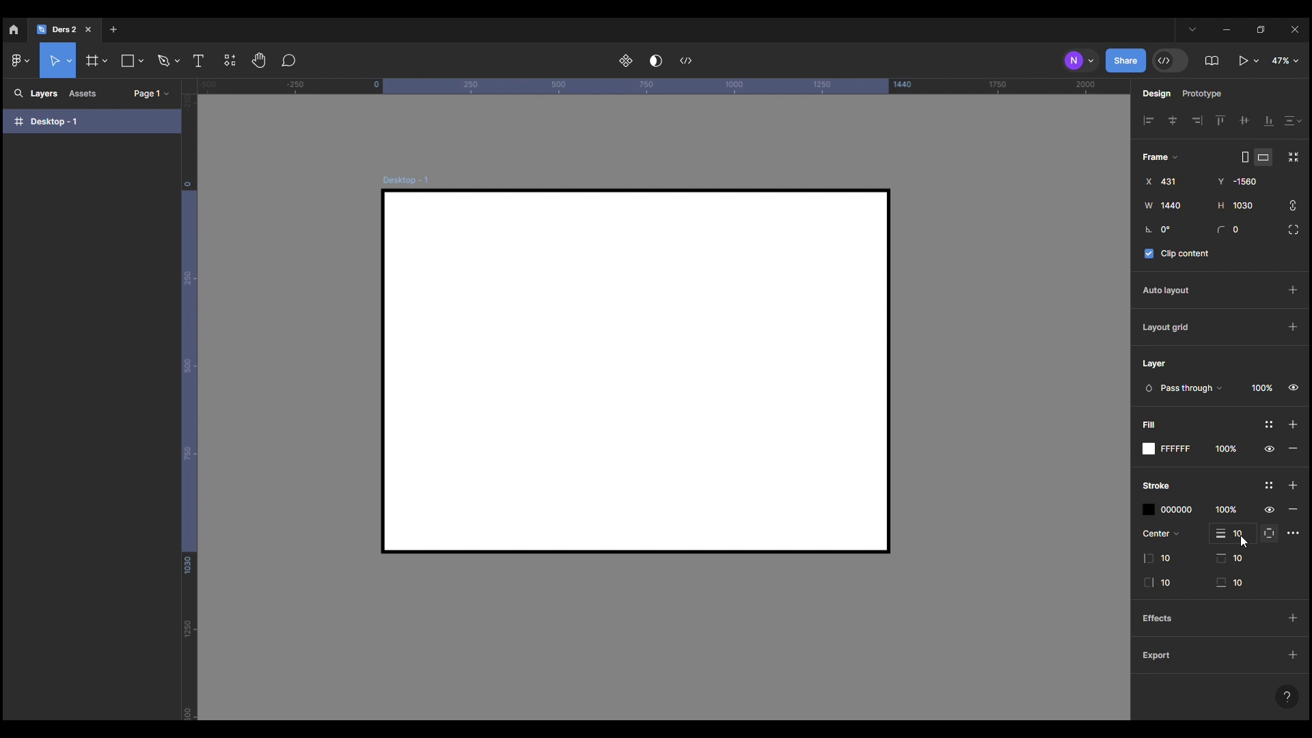
- Make the stroke dashed with round caps, trialling dash and gap values in Advanced stroke
{"action": "left_click", "coordinate": [1297, 535]}
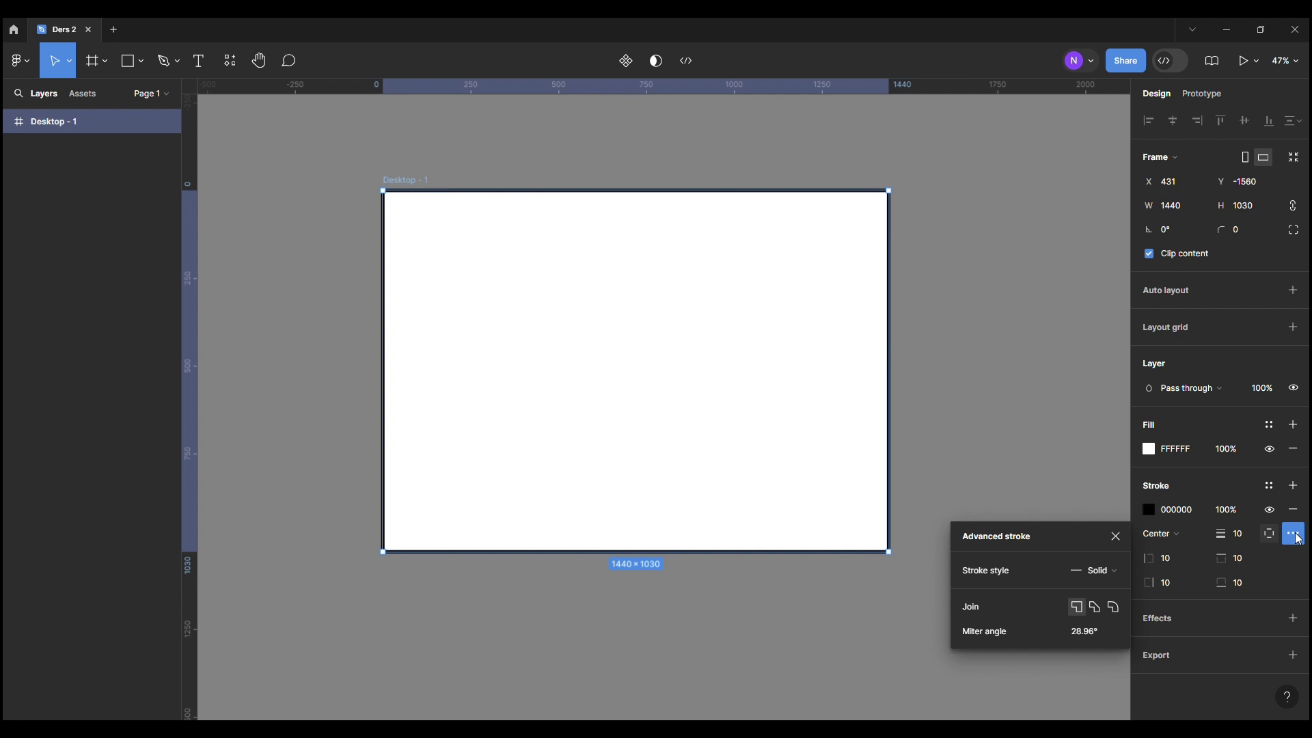
{"action": "left_click", "coordinate": [1101, 572]}
{"action": "left_click", "coordinate": [1111, 589]}
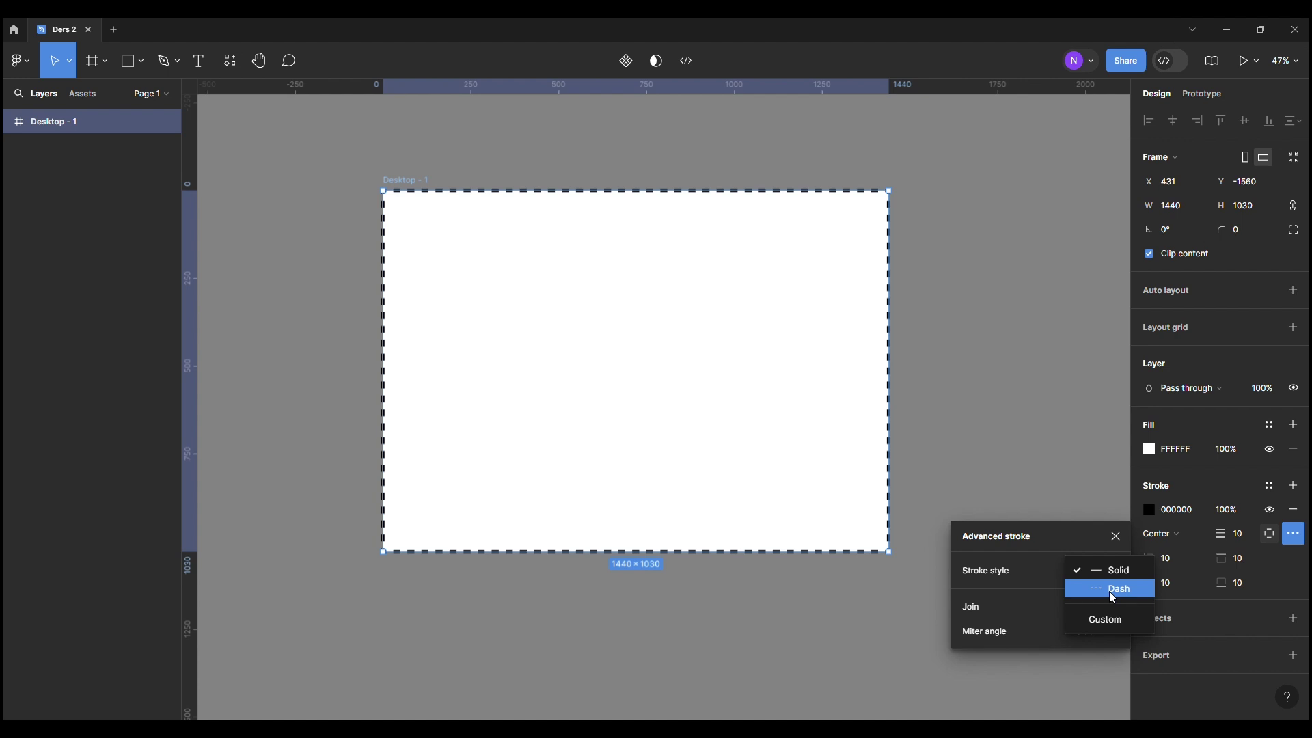
{"action": "left_click", "coordinate": [1112, 591]}
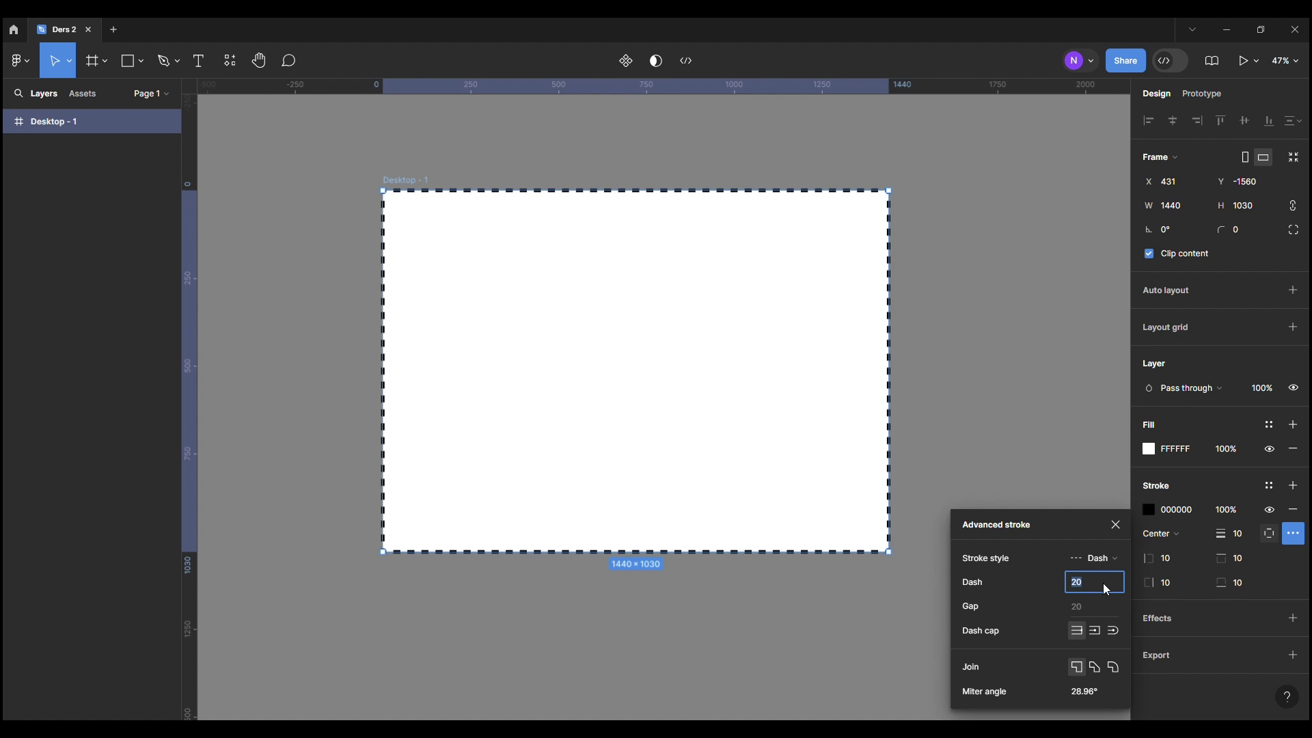
{"action": "type", "text": "60"}
{"action": "key", "text": "Return"}
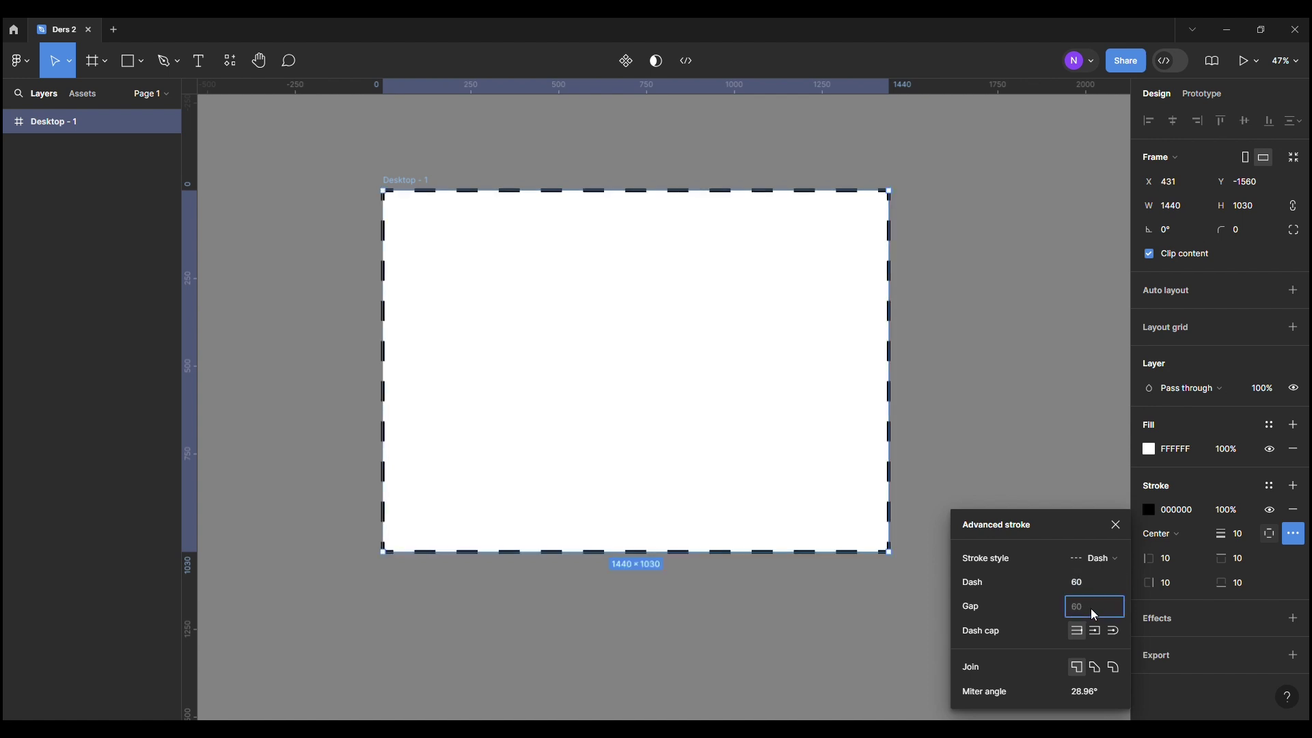
{"action": "type", "text": "20"}
{"action": "key", "text": "Return"}
{"action": "key", "text": "ctrl+z"}
{"action": "left_click", "coordinate": [1114, 633]}
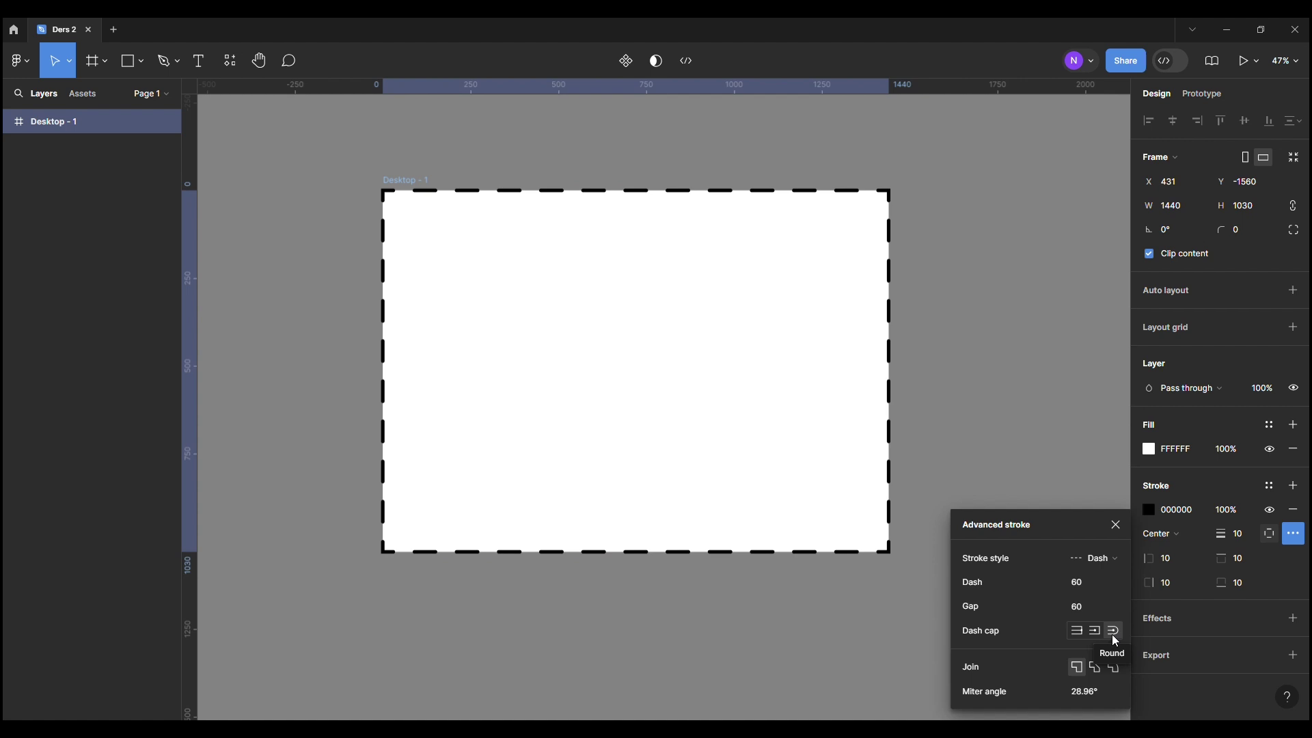
- Place the stroke outside the frame edge with weight 30
{"action": "left_click", "coordinate": [1178, 534]}
{"action": "left_click", "coordinate": [1183, 570]}
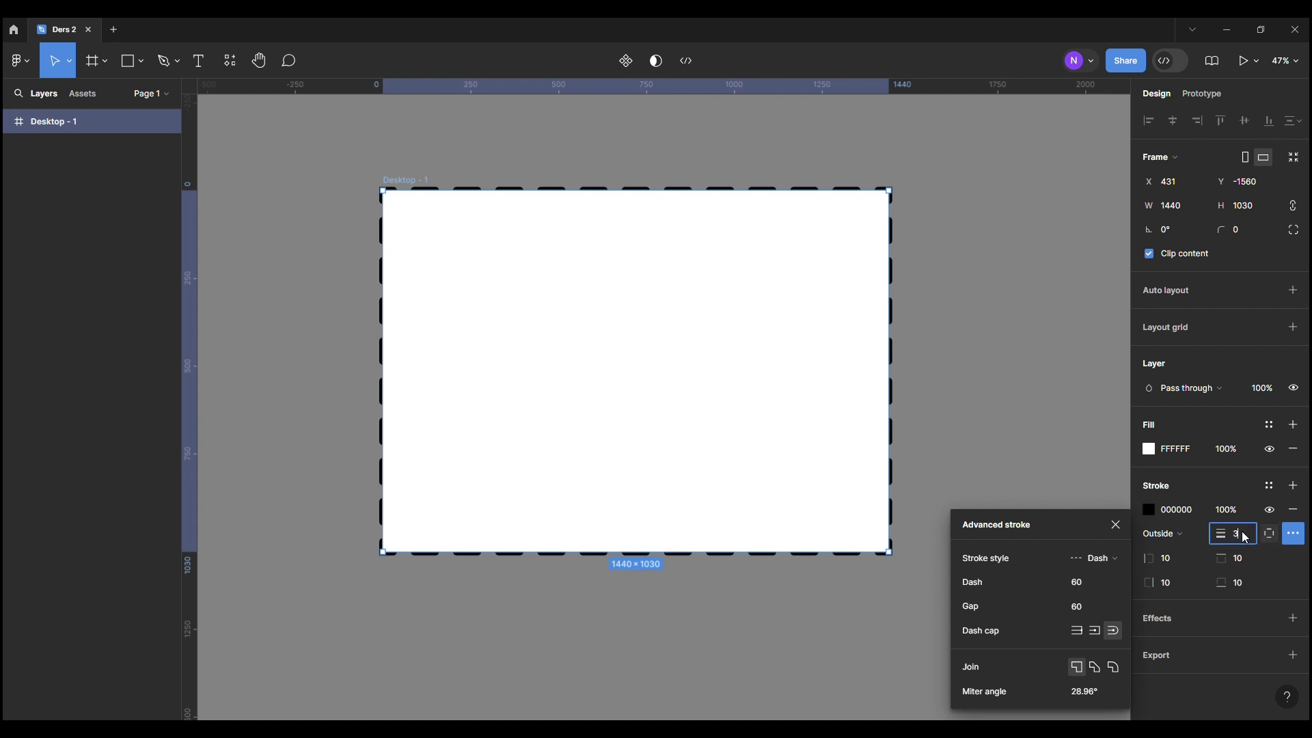
{"action": "type", "text": "0"}
{"action": "key", "text": "Return"}
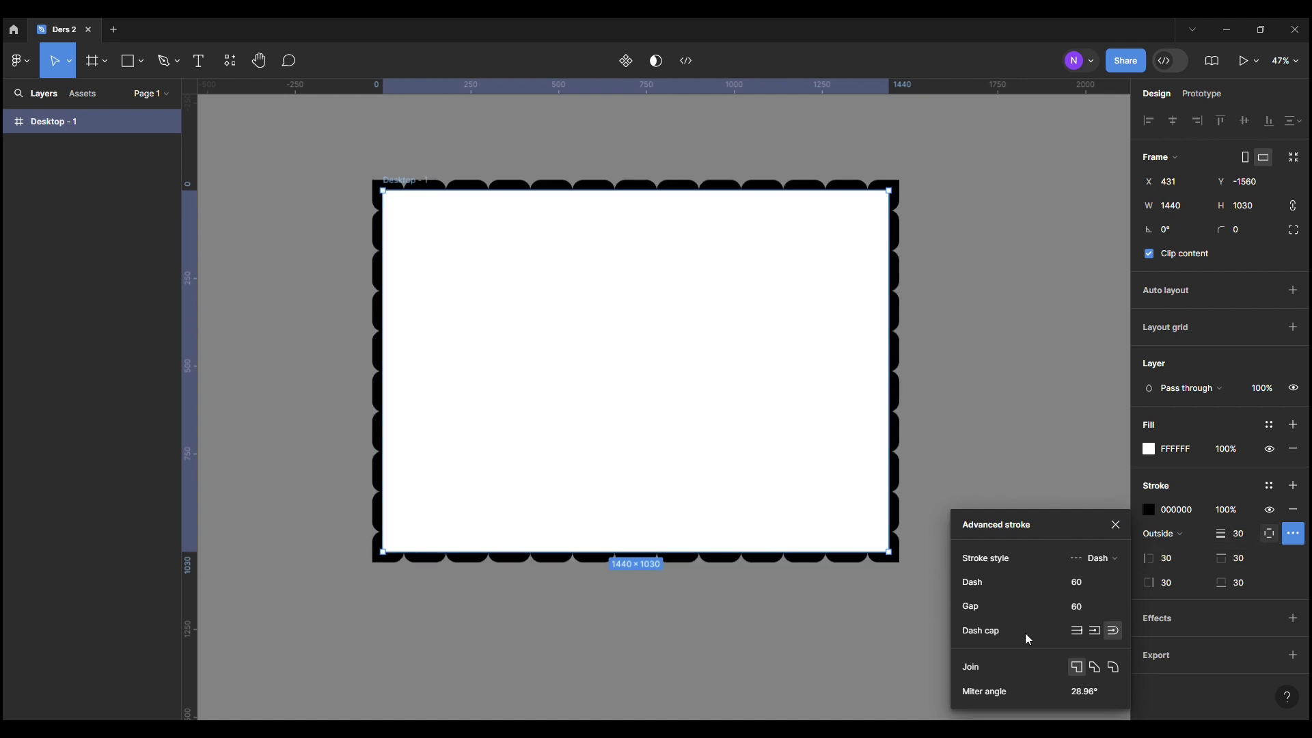
- Set the dash gap to 120 and the dash length to 30
{"action": "left_click", "coordinate": [1090, 615]}
{"action": "type", "text": "120"}
{"action": "left_click", "coordinate": [1089, 584]}
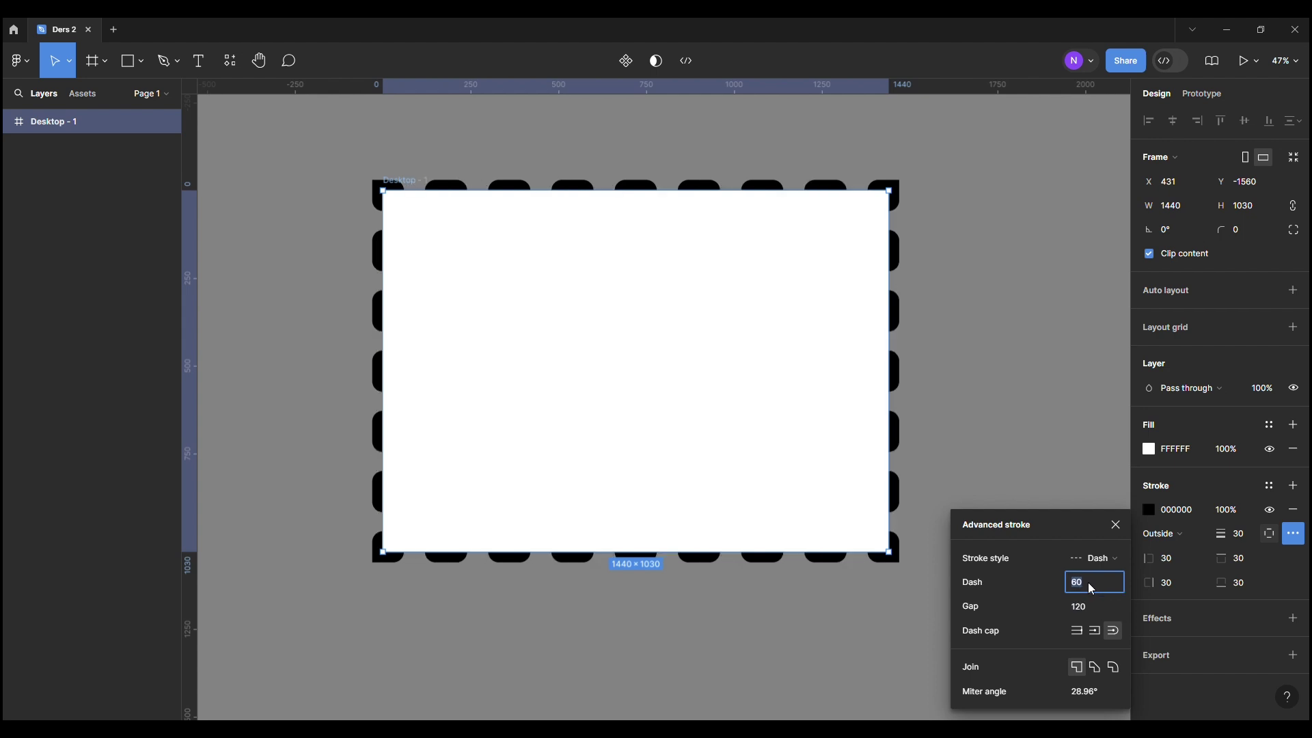
{"action": "type", "text": "30"}
{"action": "key", "text": "Return"}
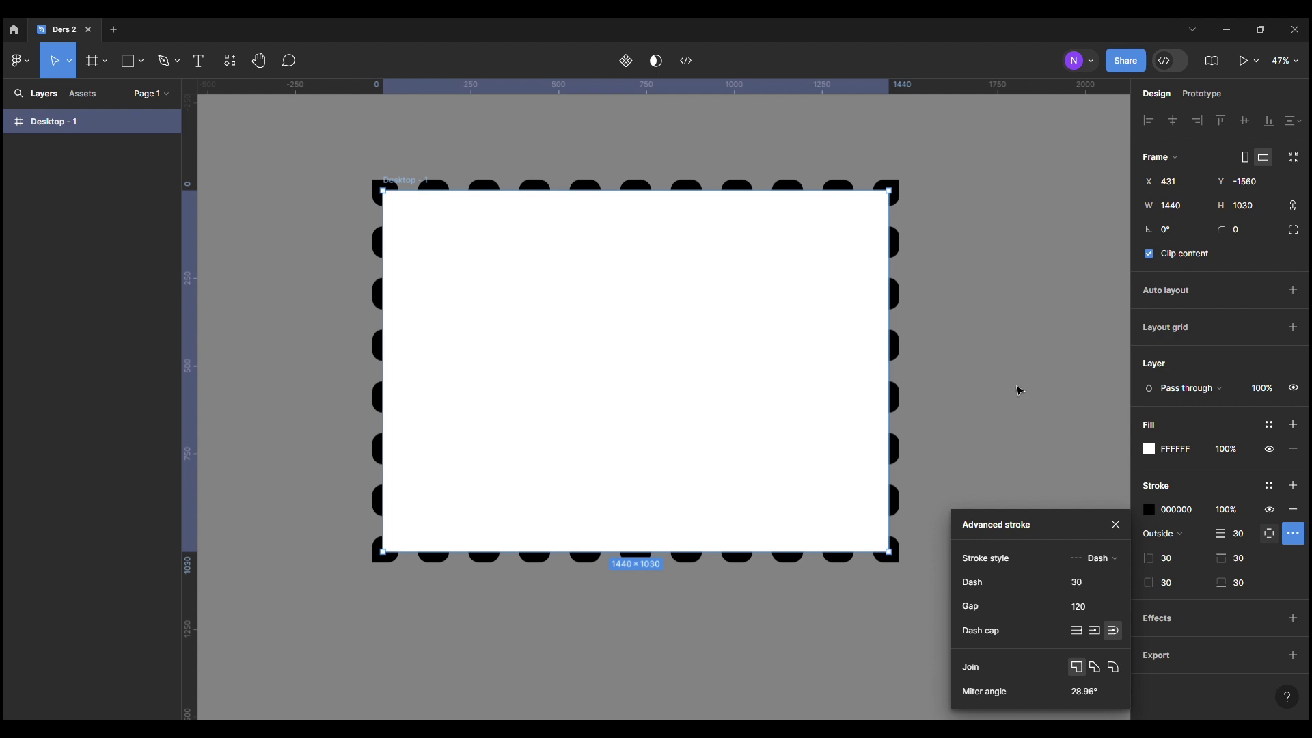
- Close the advanced stroke settings, back out of creating a stroke style, and delete Desktop - 1's dashed stroke
{"action": "left_click", "coordinate": [1116, 525]}
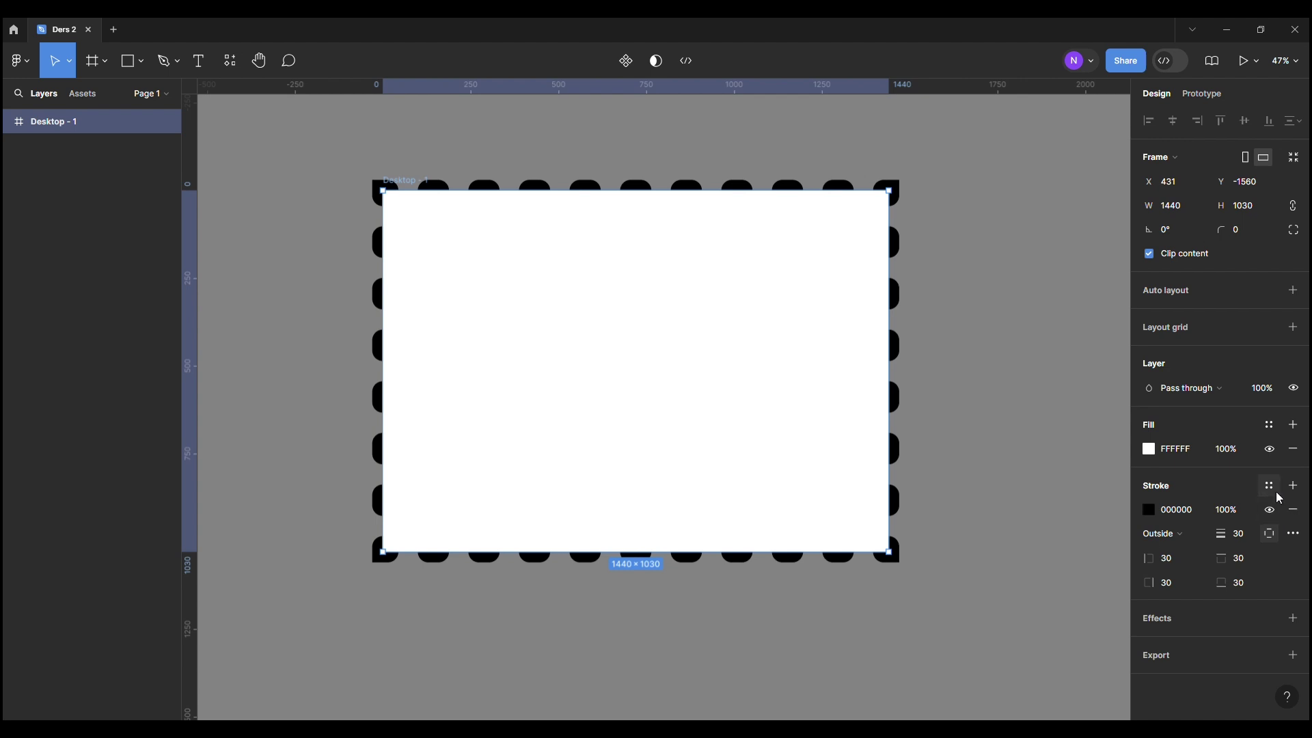
{"action": "left_click", "coordinate": [1271, 487]}
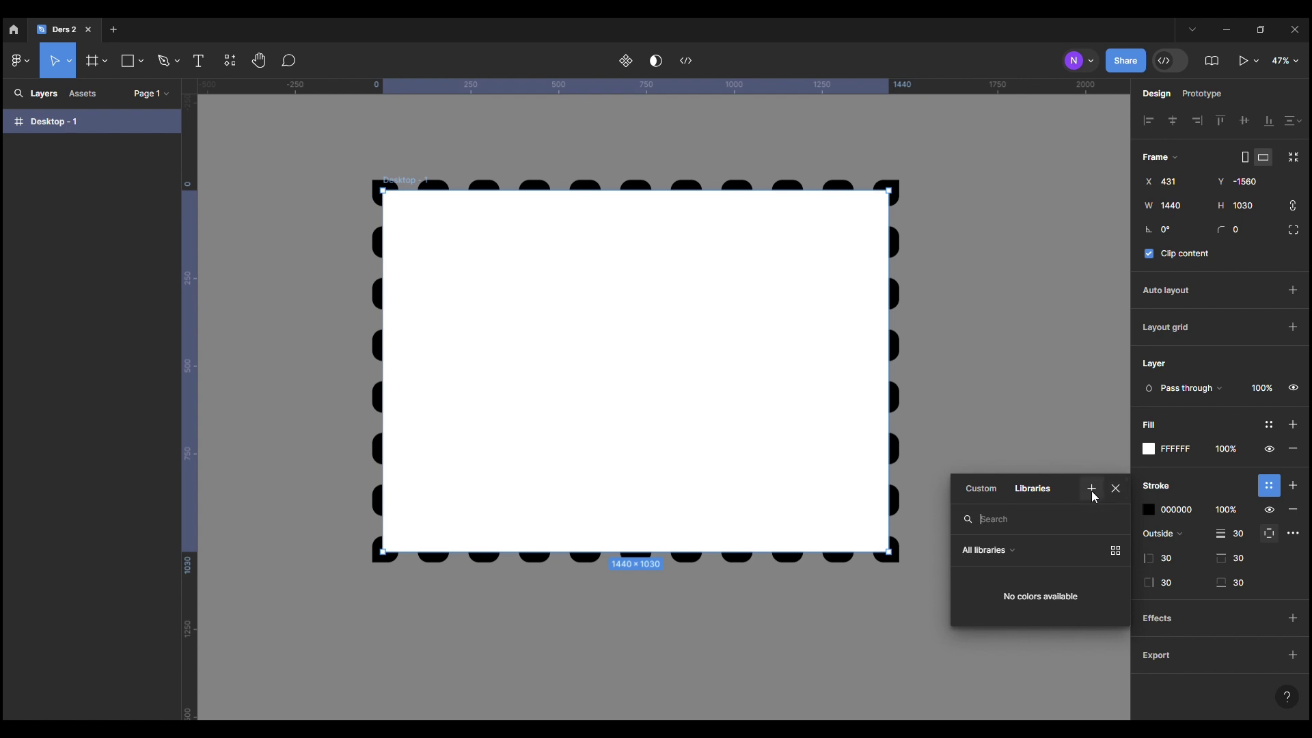
{"action": "left_click", "coordinate": [1092, 490]}
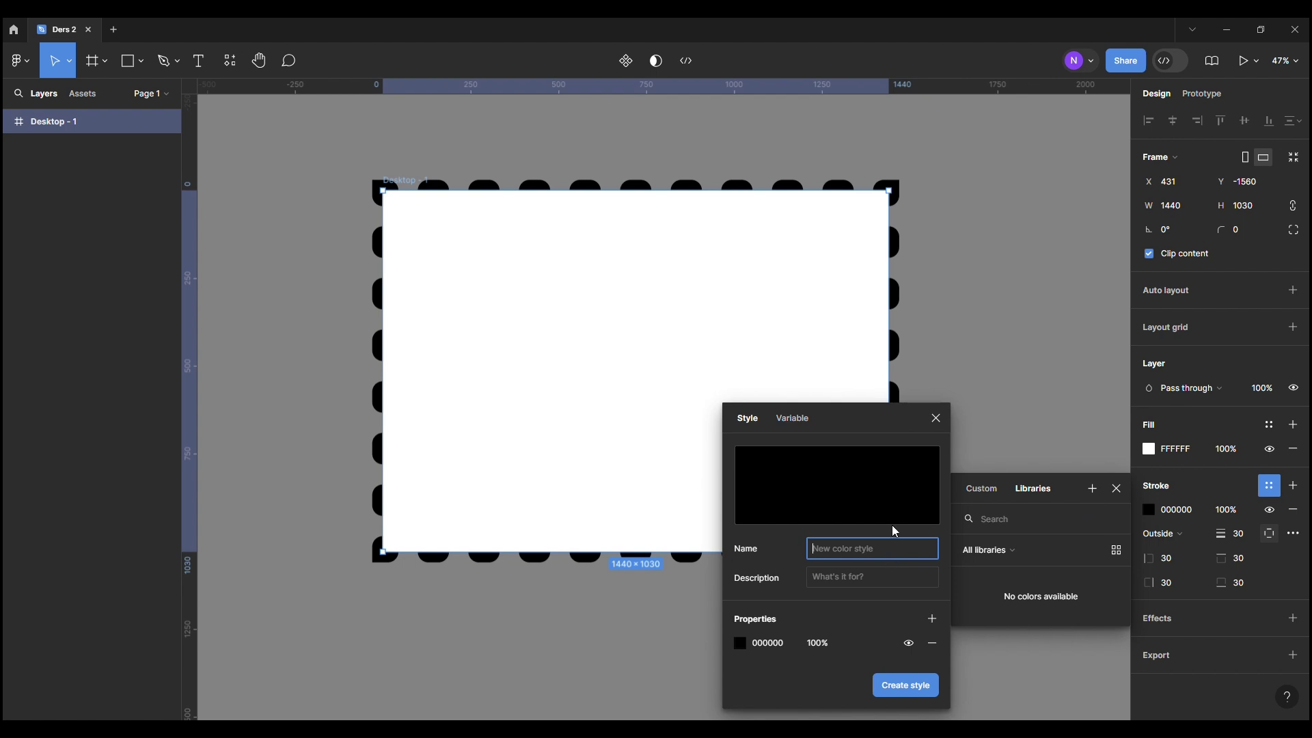
{"action": "left_click", "coordinate": [937, 418]}
{"action": "left_click", "coordinate": [1118, 488]}
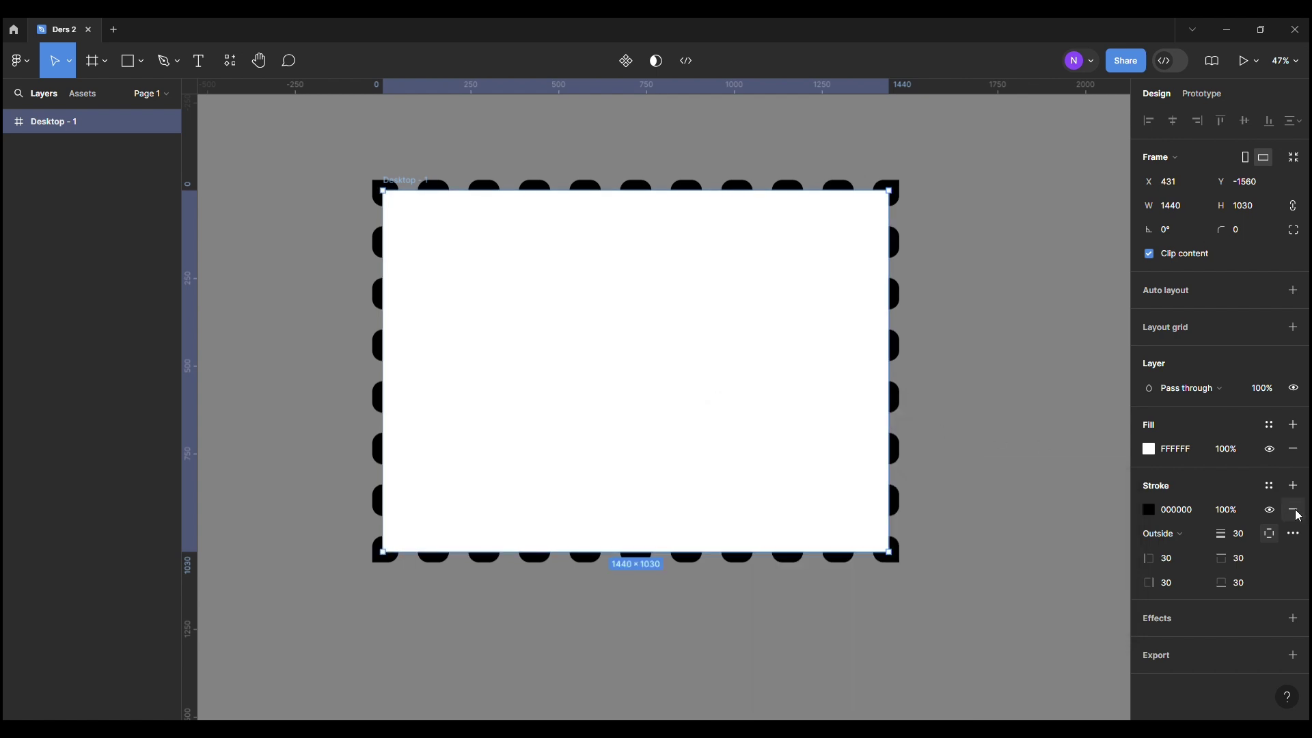
{"action": "left_click", "coordinate": [1294, 510]}
- Reposition Desktop - 1 and give it a default drop shadow (Y 4, blur 4, 25% black)
{"action": "key", "text": "Escape"}
{"action": "scroll", "coordinate": [567, 421], "scroll_direction": "down", "scroll_amount": 3}
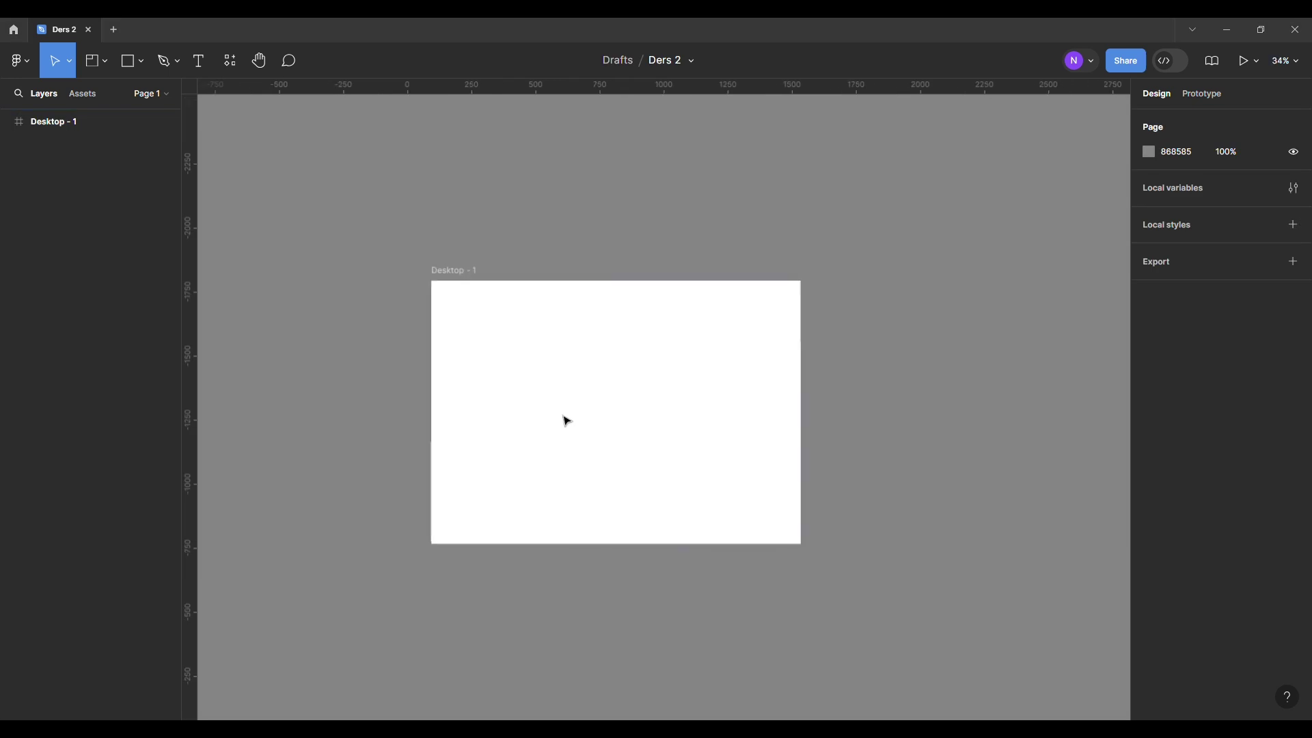
{"action": "scroll", "coordinate": [566, 421], "scroll_direction": "up", "scroll_amount": 2}
{"action": "mouse_move", "coordinate": [425, 228]}
{"action": "left_mouse_down"}
{"action": "mouse_move", "coordinate": [479, 204]}
{"action": "mouse_move", "coordinate": [460, 192]}
{"action": "left_mouse_up"}
{"action": "scroll", "coordinate": [1169, 544], "scroll_direction": "down", "scroll_amount": 3}
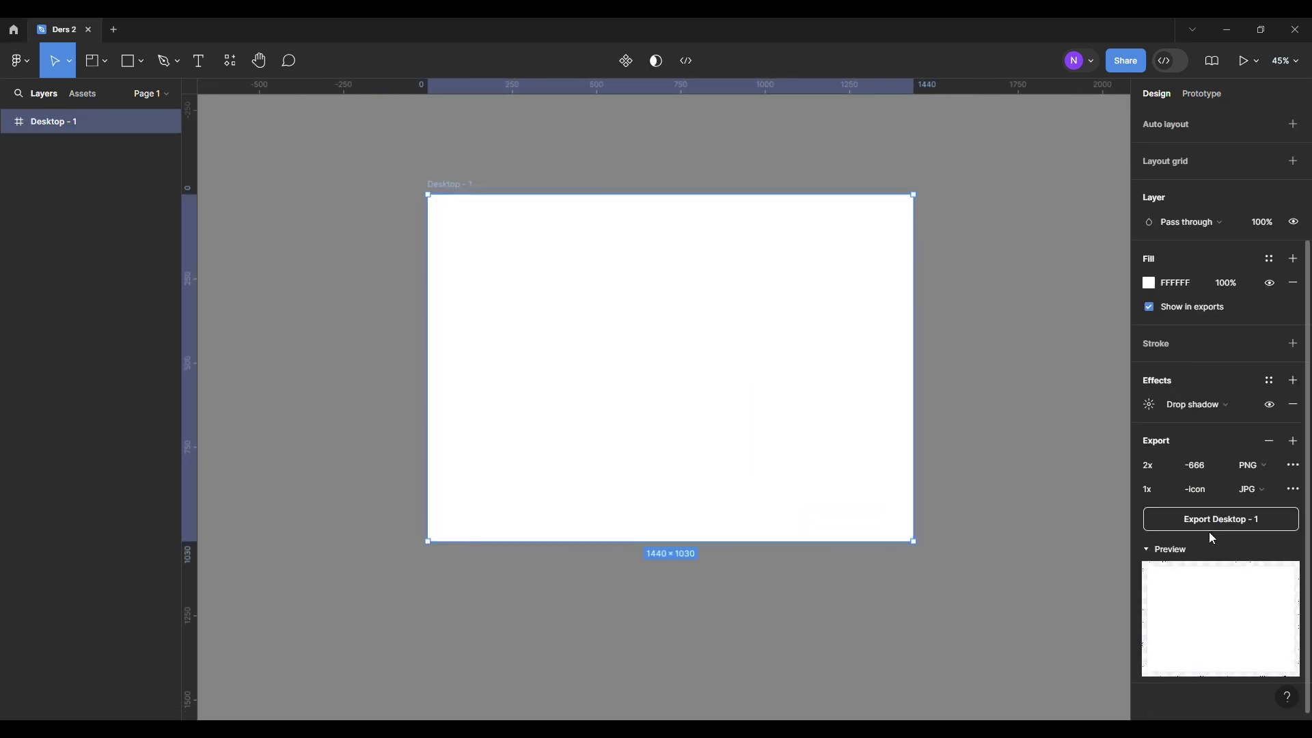
{"action": "left_click", "coordinate": [1207, 357]}
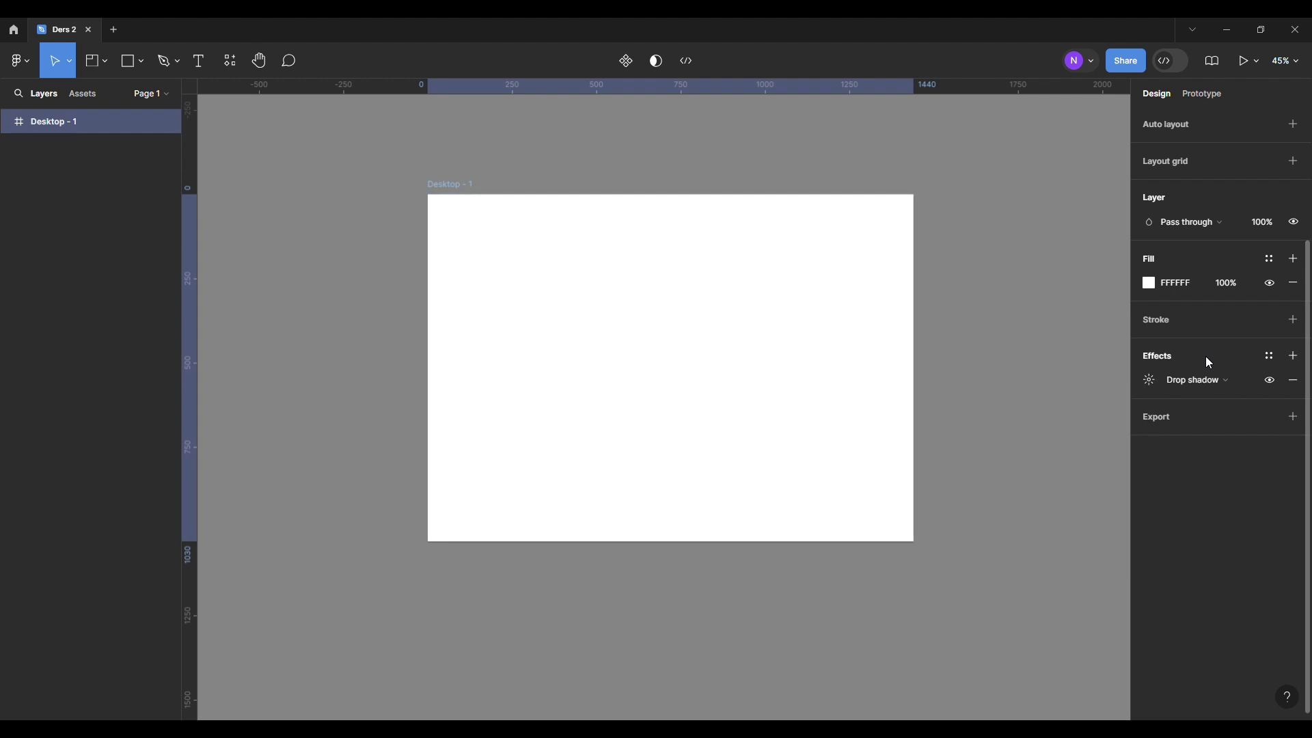
{"action": "left_click", "coordinate": [1153, 387]}
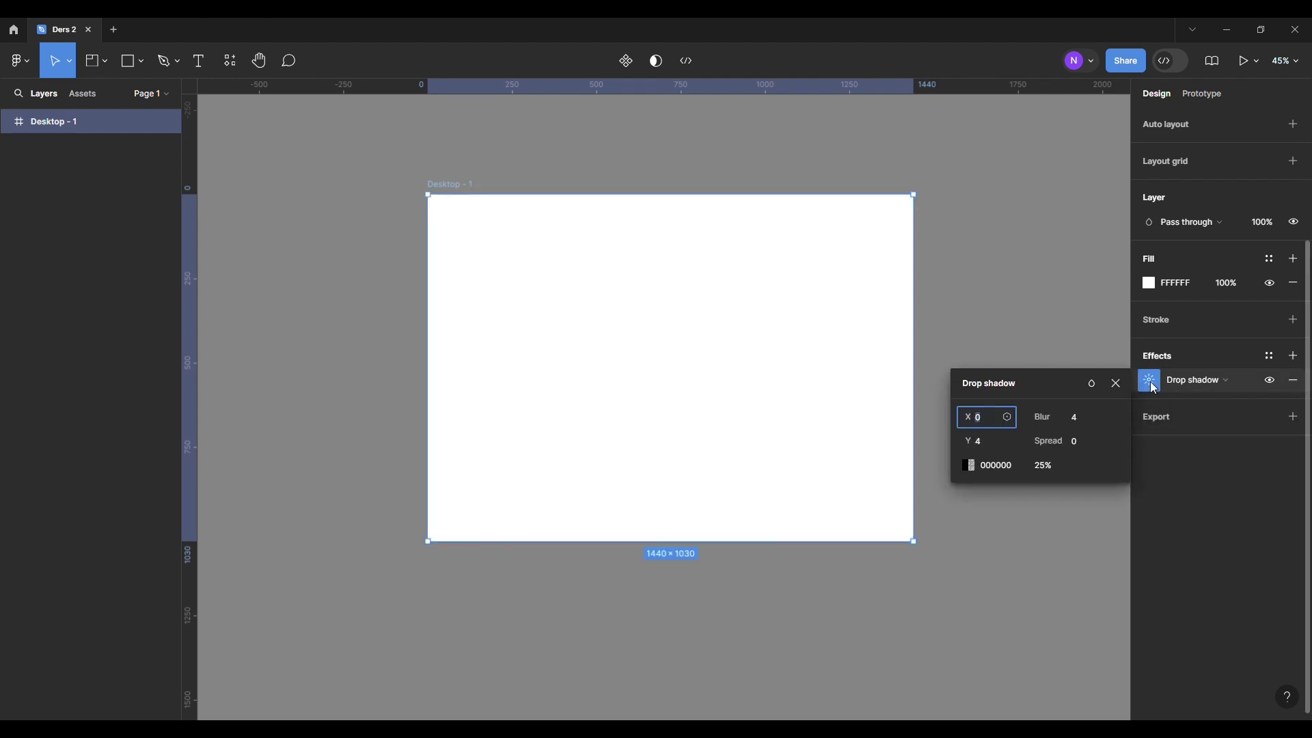
- Set the drop shadow's blur to 90
{"action": "left_click", "coordinate": [1085, 420]}
{"action": "double_click", "coordinate": [1085, 422]}
{"action": "type", "text": "90"}
{"action": "key", "text": "Return"}
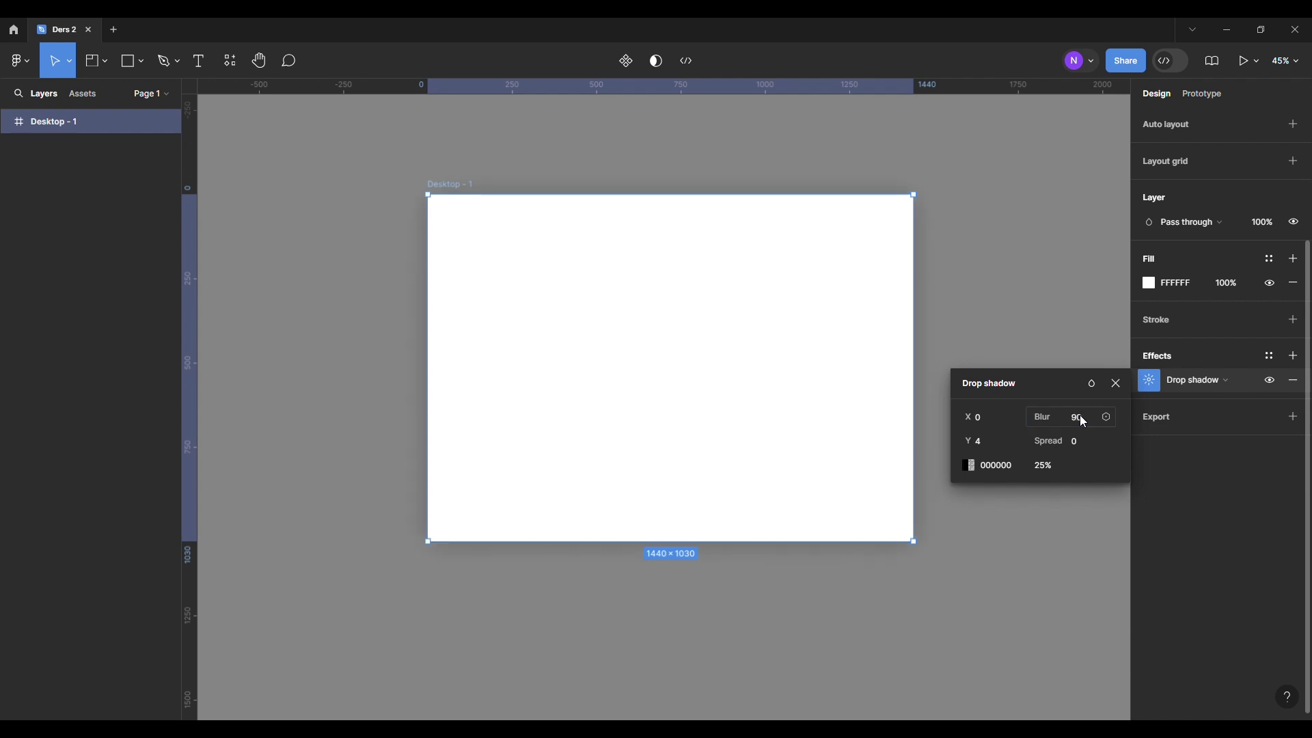
- Try horizontal shadow offsets of 60 and then -60
{"action": "scroll", "coordinate": [981, 331], "scroll_direction": "up", "scroll_amount": 3, "text": "ctrl"}
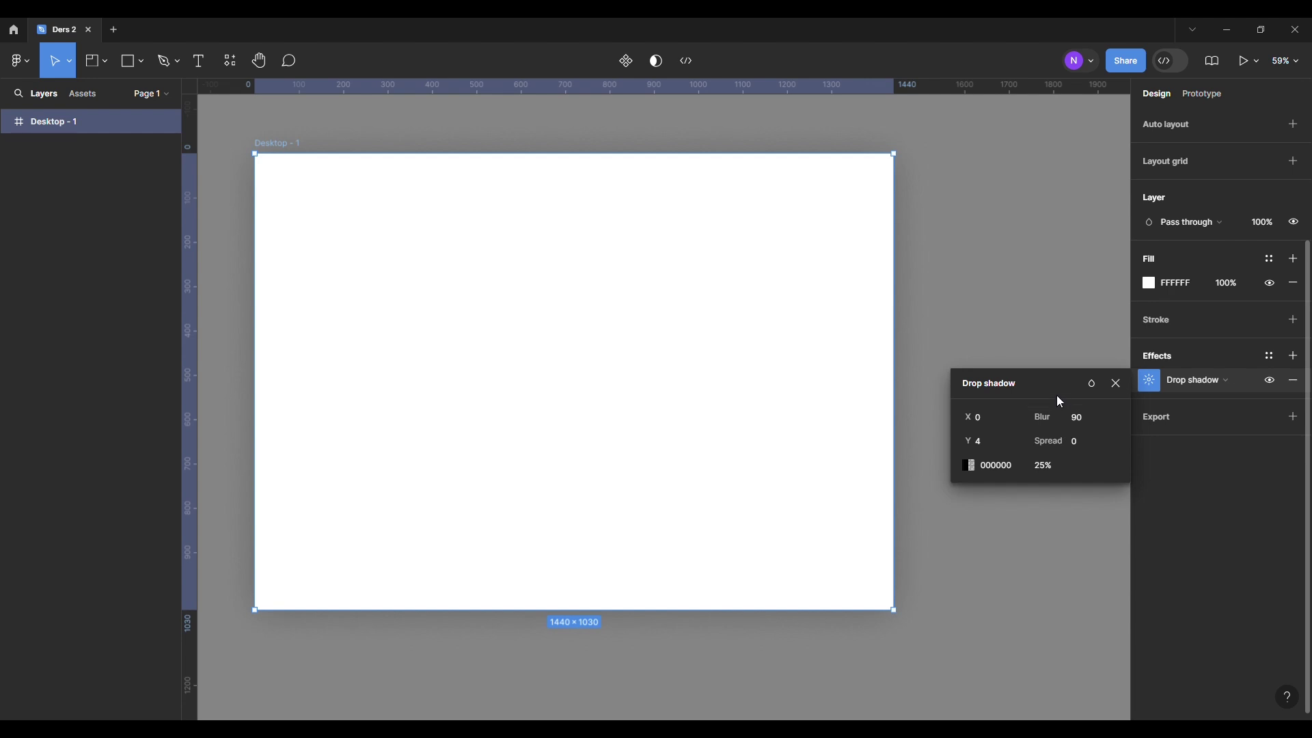
{"action": "left_click_drag", "start_coordinate": [1053, 392], "coordinate": [1058, 379]}
{"action": "left_click", "coordinate": [1000, 410]}
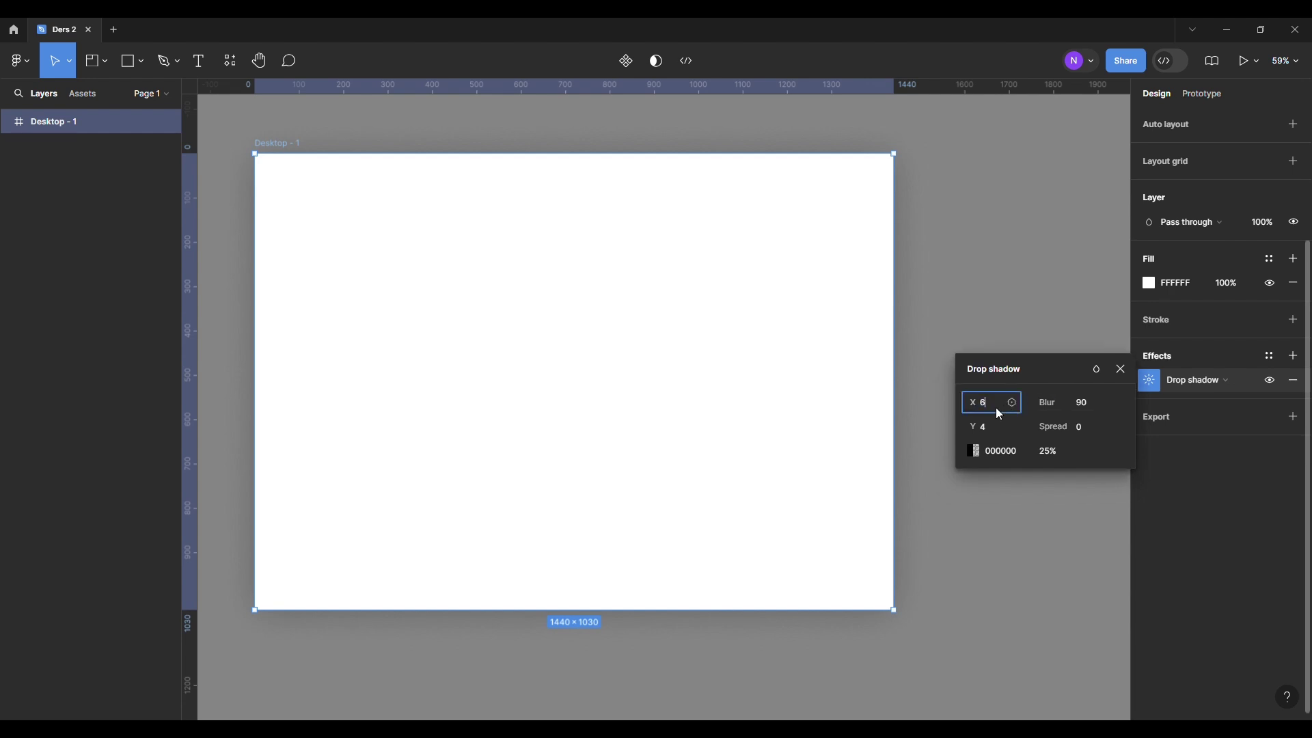
{"action": "type", "text": "0"}
{"action": "key", "text": "Return"}
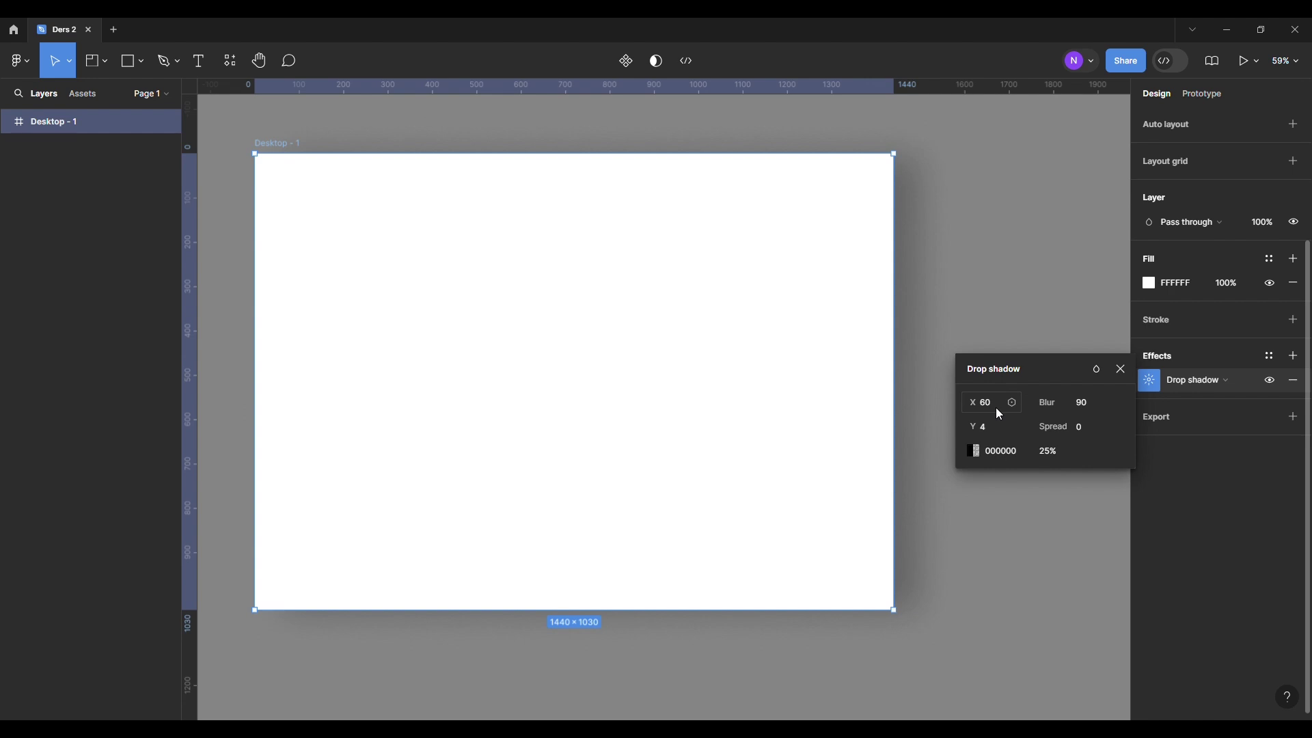
{"action": "left_click", "coordinate": [983, 412]}
{"action": "type", "text": "-"}
{"action": "key", "text": "Return"}
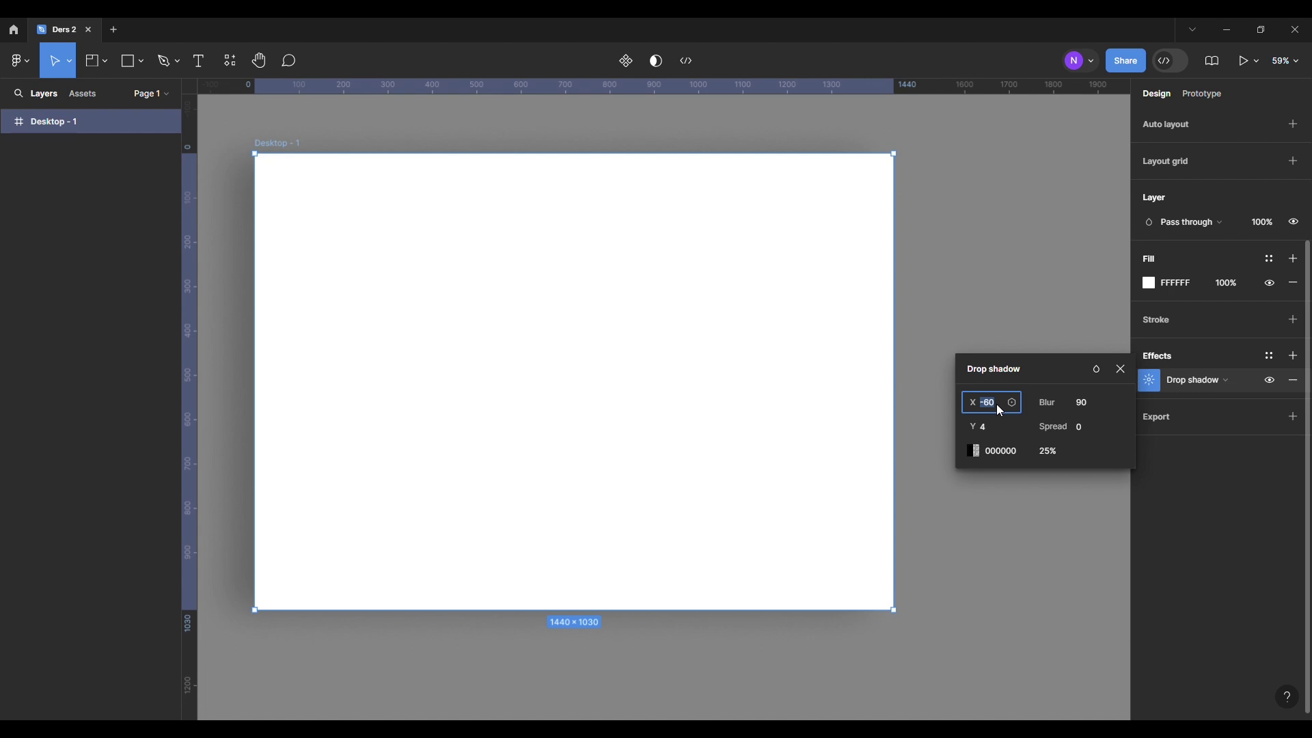
- Zero the X offset and set Y to 30, then back to 0
{"action": "type", "text": "0"}
{"action": "left_click", "coordinate": [1002, 436]}
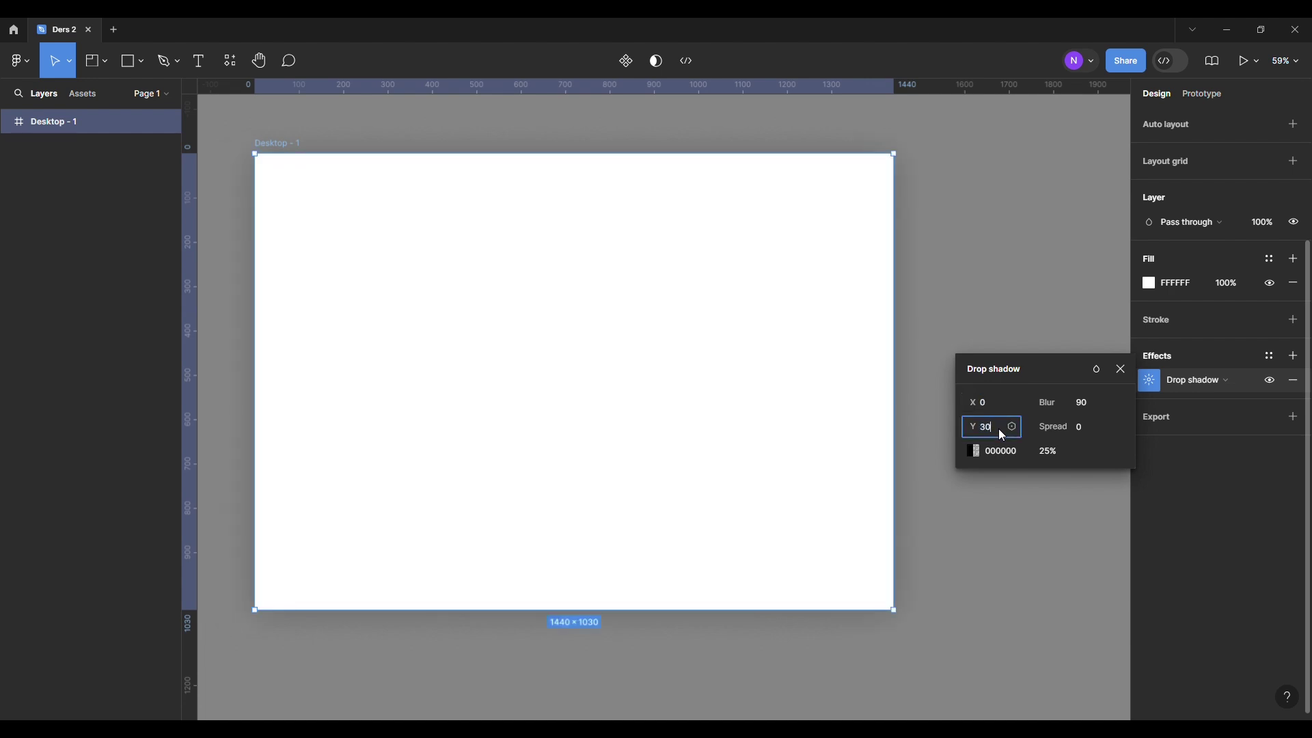
{"action": "type", "text": "30"}
{"action": "key", "text": "Return"}
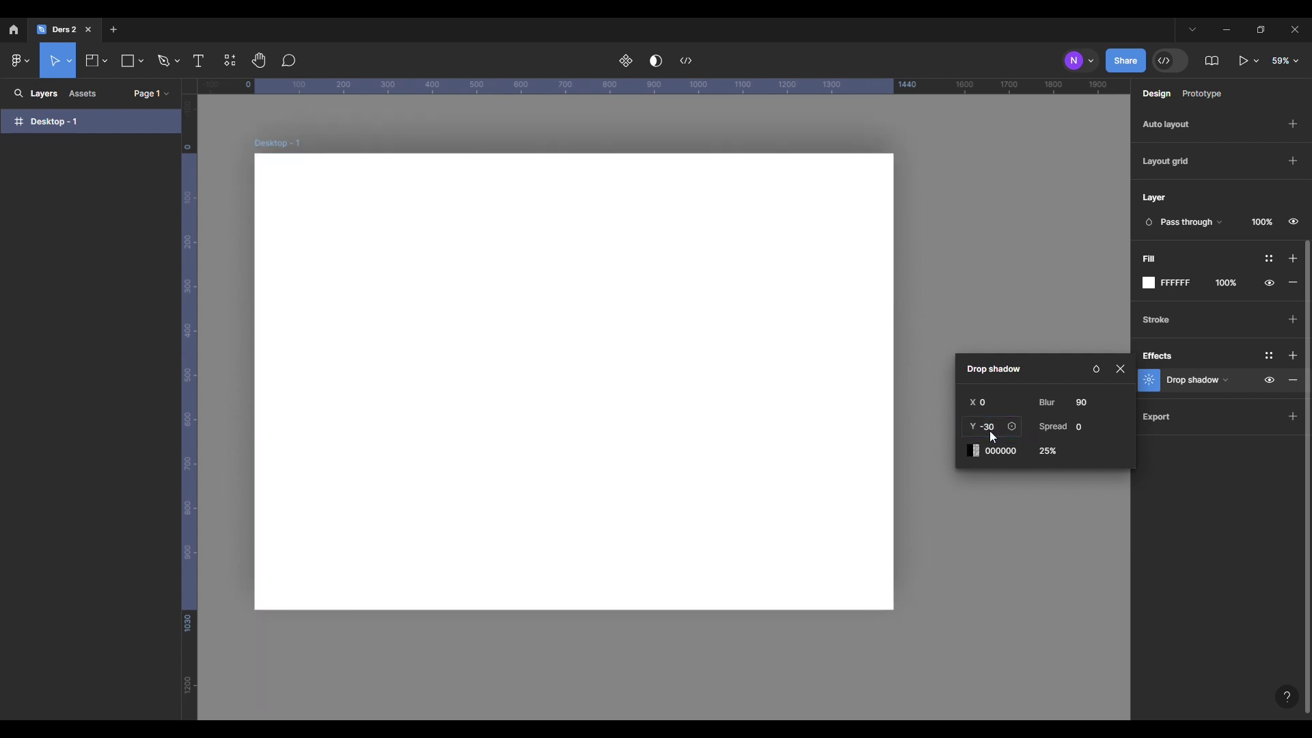
{"action": "key", "text": "Return"}
{"action": "type", "text": "0"}
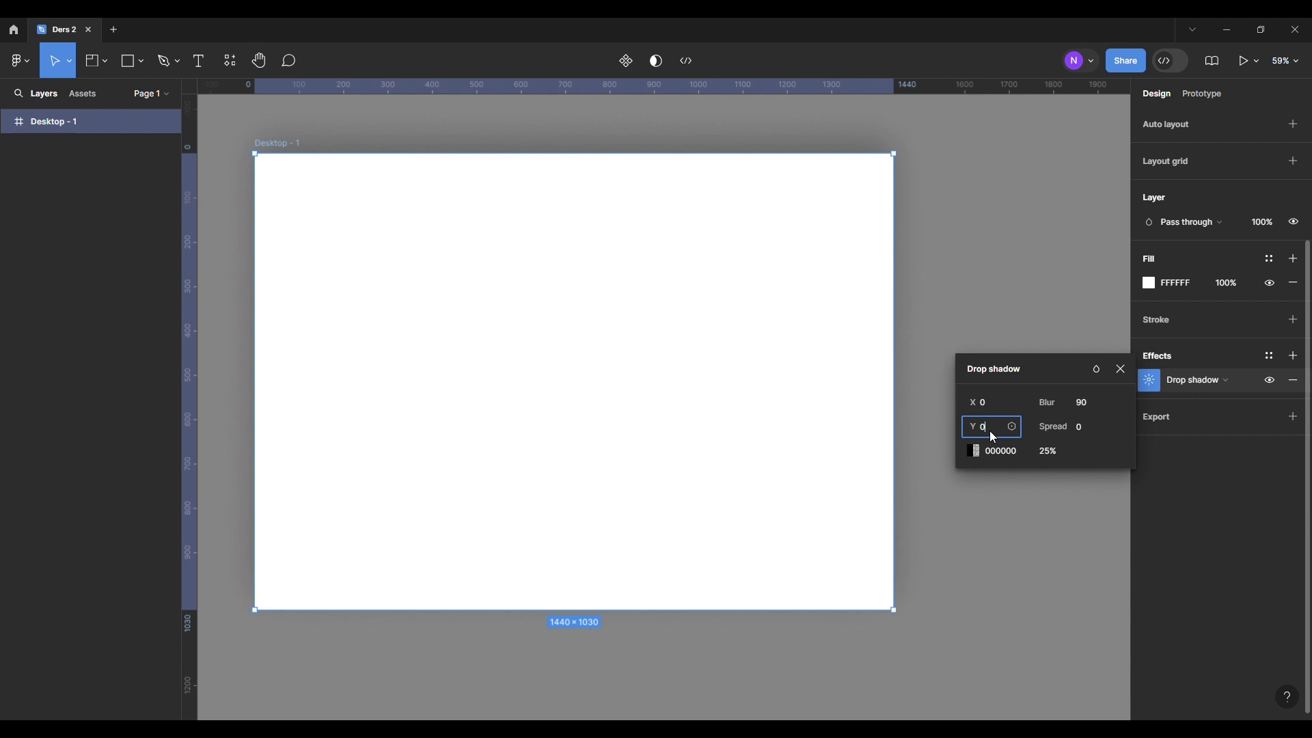
{"action": "key", "text": "Return"}
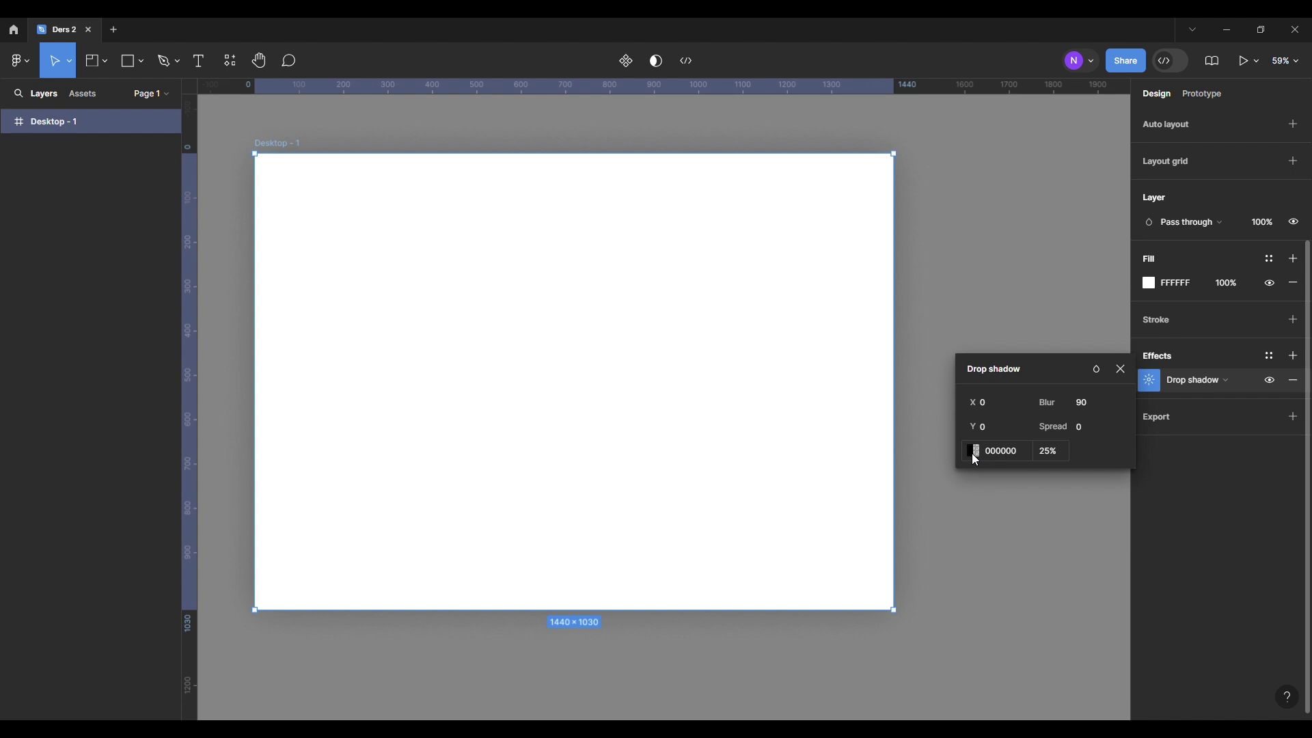
- Change the drop shadow colour to pure red FF0000
{"action": "left_click", "coordinate": [973, 453]}
{"action": "left_click", "coordinate": [876, 363]}
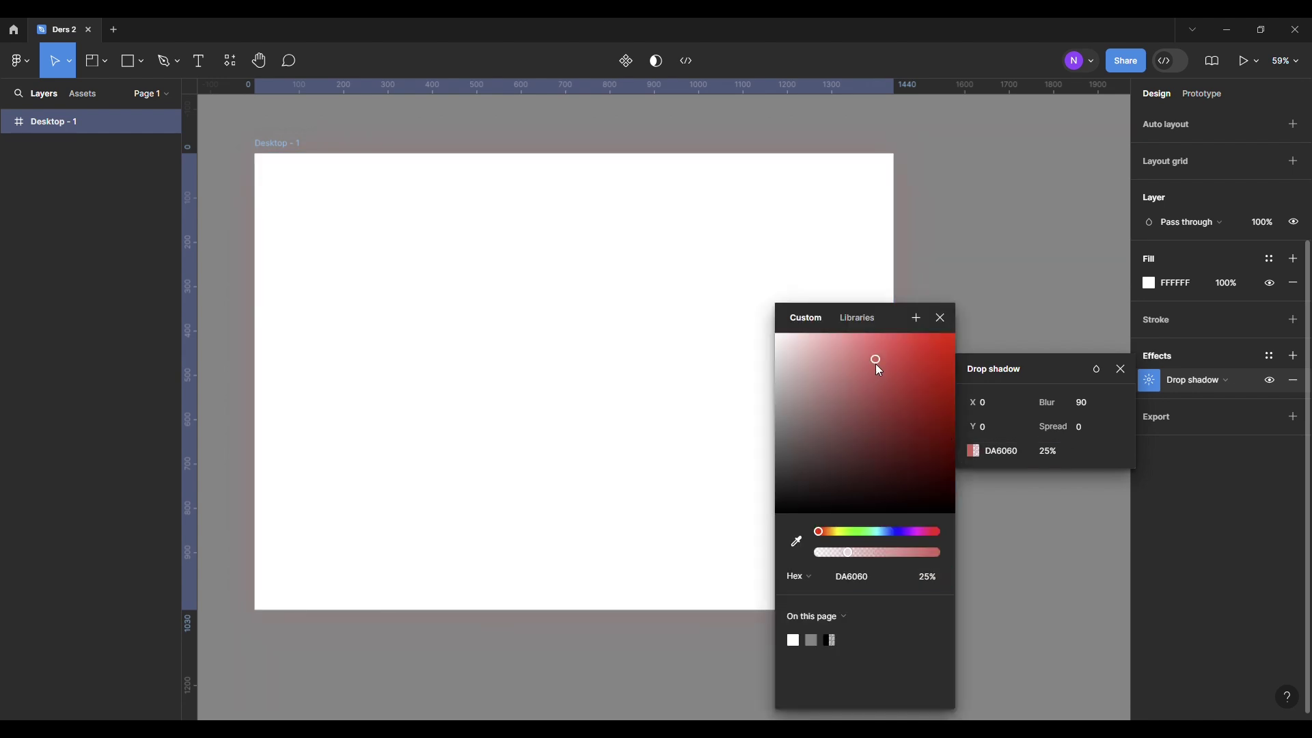
{"action": "left_click_drag", "start_coordinate": [917, 358], "coordinate": [962, 313]}
{"action": "left_click", "coordinate": [941, 319]}
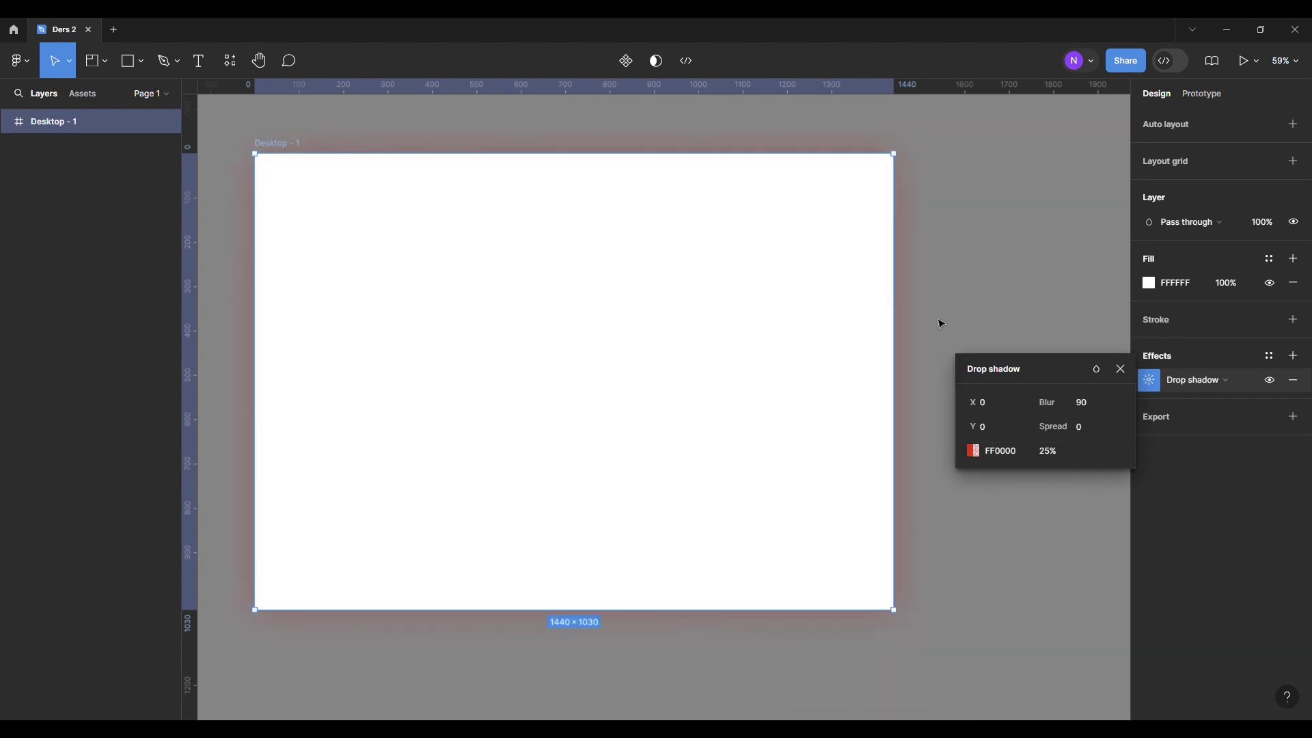
- Set the shadow opacity to 100%, then lower it to 24%
{"action": "left_click", "coordinate": [1060, 459]}
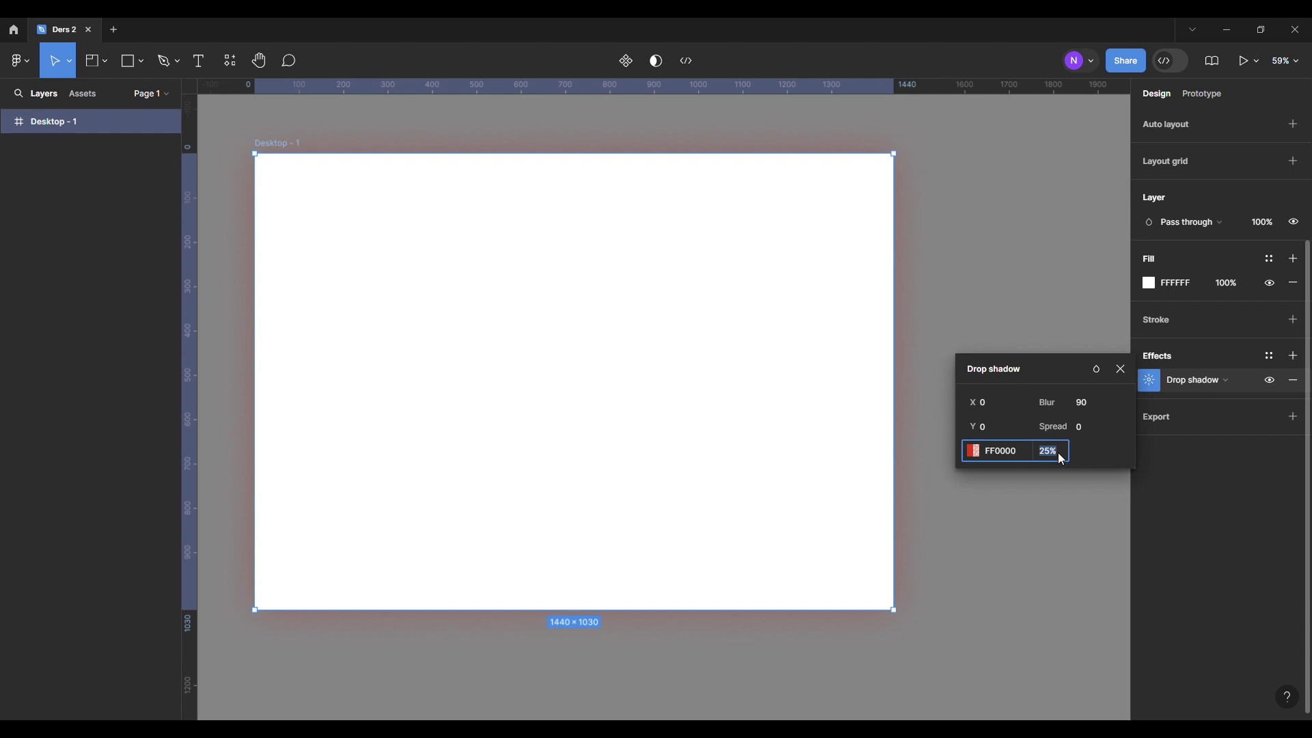
{"action": "type", "text": "100"}
{"action": "key", "text": "Return"}
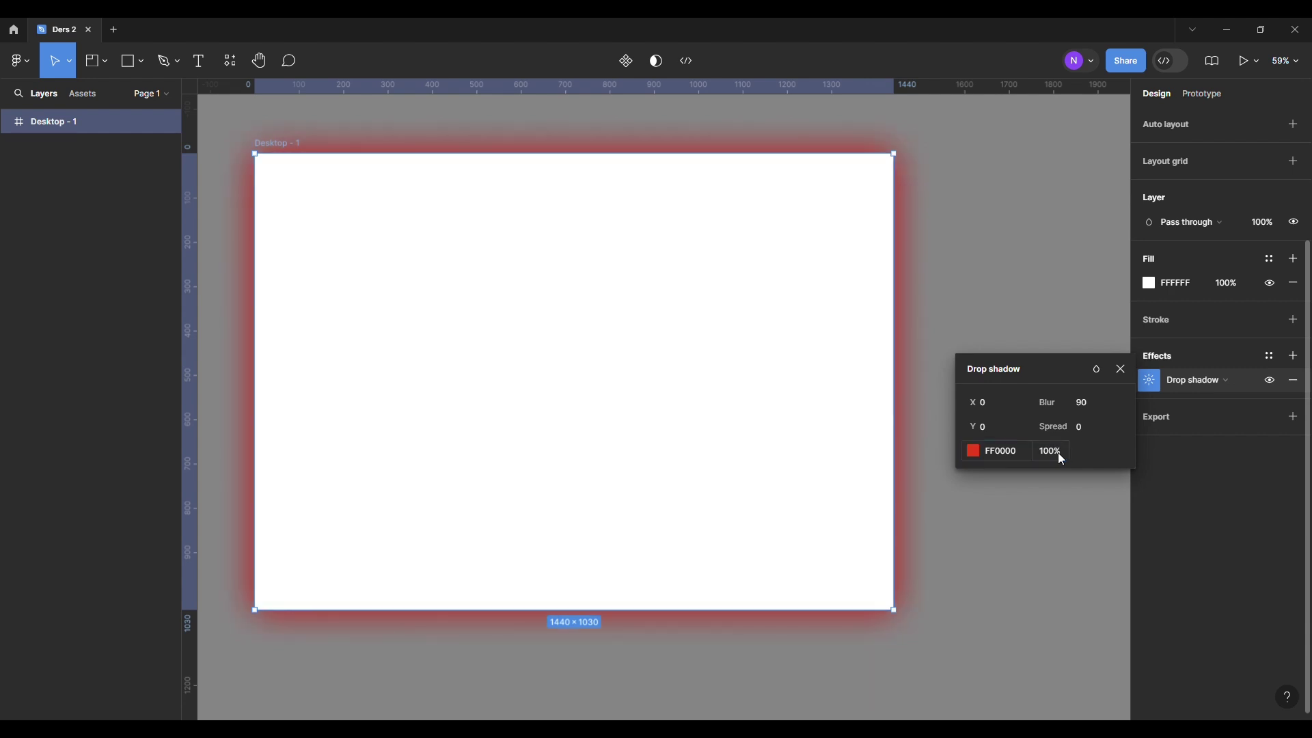
{"action": "left_click", "coordinate": [1059, 453]}
{"action": "type", "text": "12"}
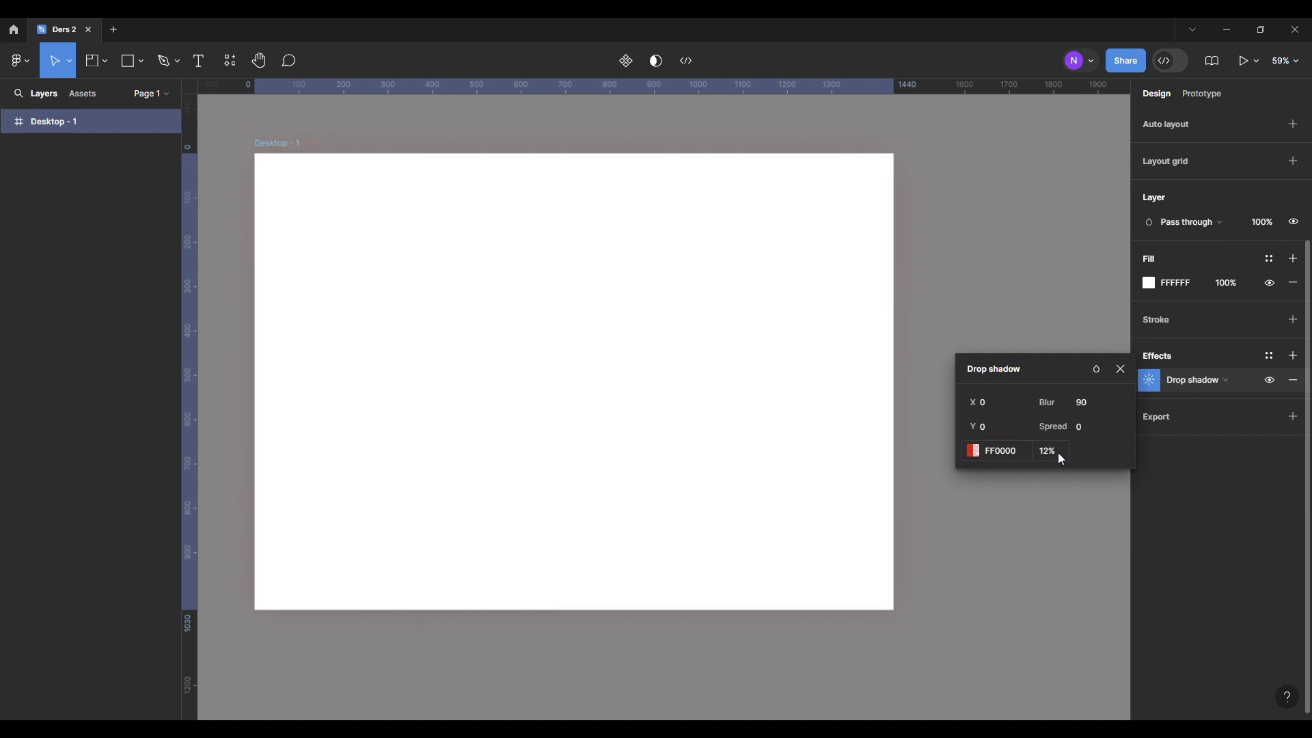
{"action": "key", "text": "BackSpace"}
{"action": "type", "text": "24"}
{"action": "key", "text": "Return"}
{"action": "key", "text": "Escape"}
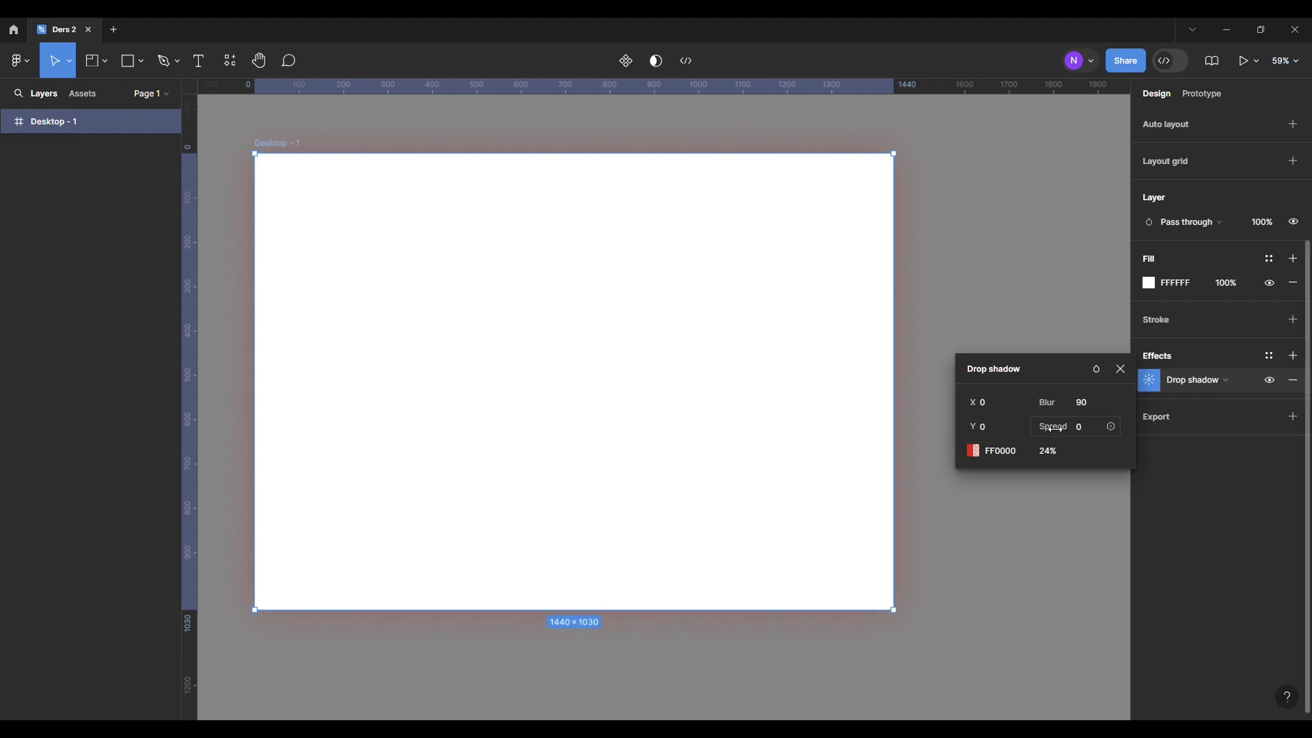
- Scrub the shadow spread to 16, keeping the blend mode at Normal
{"action": "mouse_move", "coordinate": [1057, 427]}
{"action": "left_mouse_down"}
{"action": "mouse_move", "coordinate": [986, 425]}
{"action": "mouse_move", "coordinate": [1228, 412]}
{"action": "left_mouse_up"}
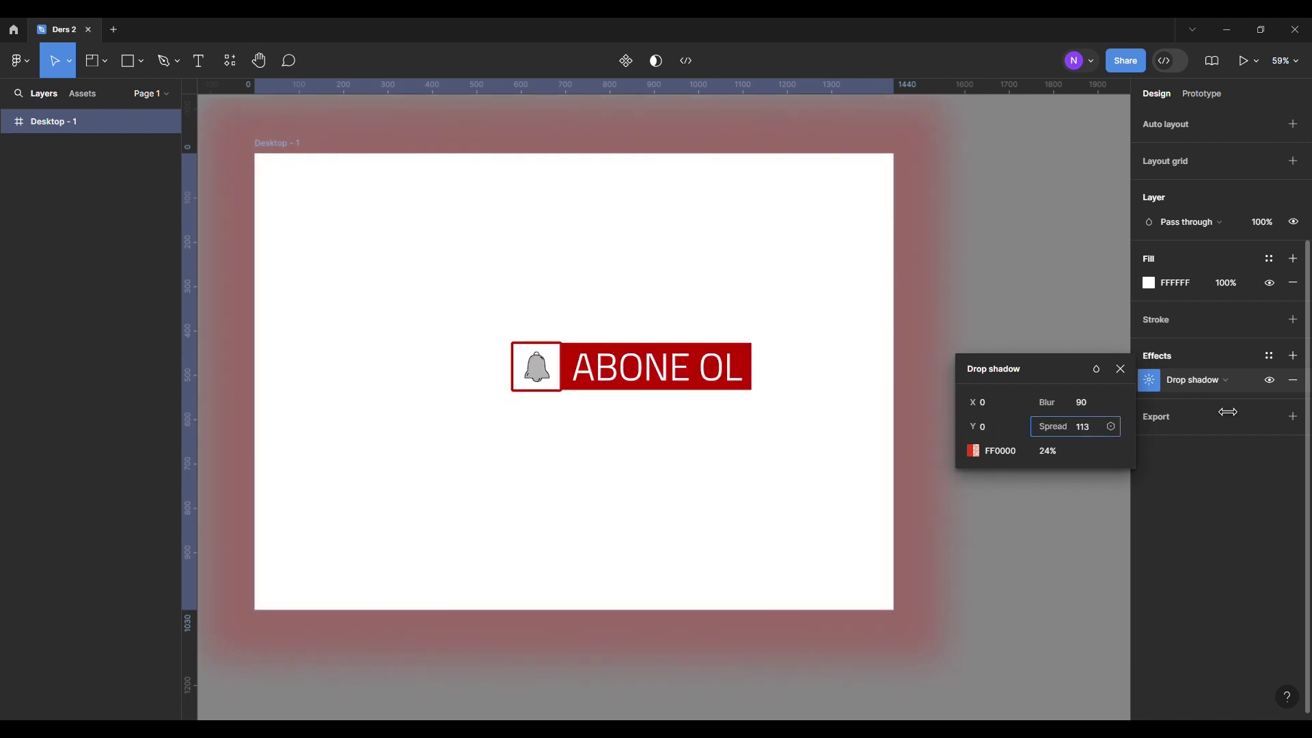
{"action": "mouse_move", "coordinate": [1228, 412]}
{"action": "left_mouse_down"}
{"action": "mouse_move", "coordinate": [1054, 425]}
{"action": "mouse_move", "coordinate": [1083, 425]}
{"action": "mouse_move", "coordinate": [1082, 441]}
{"action": "left_mouse_up"}
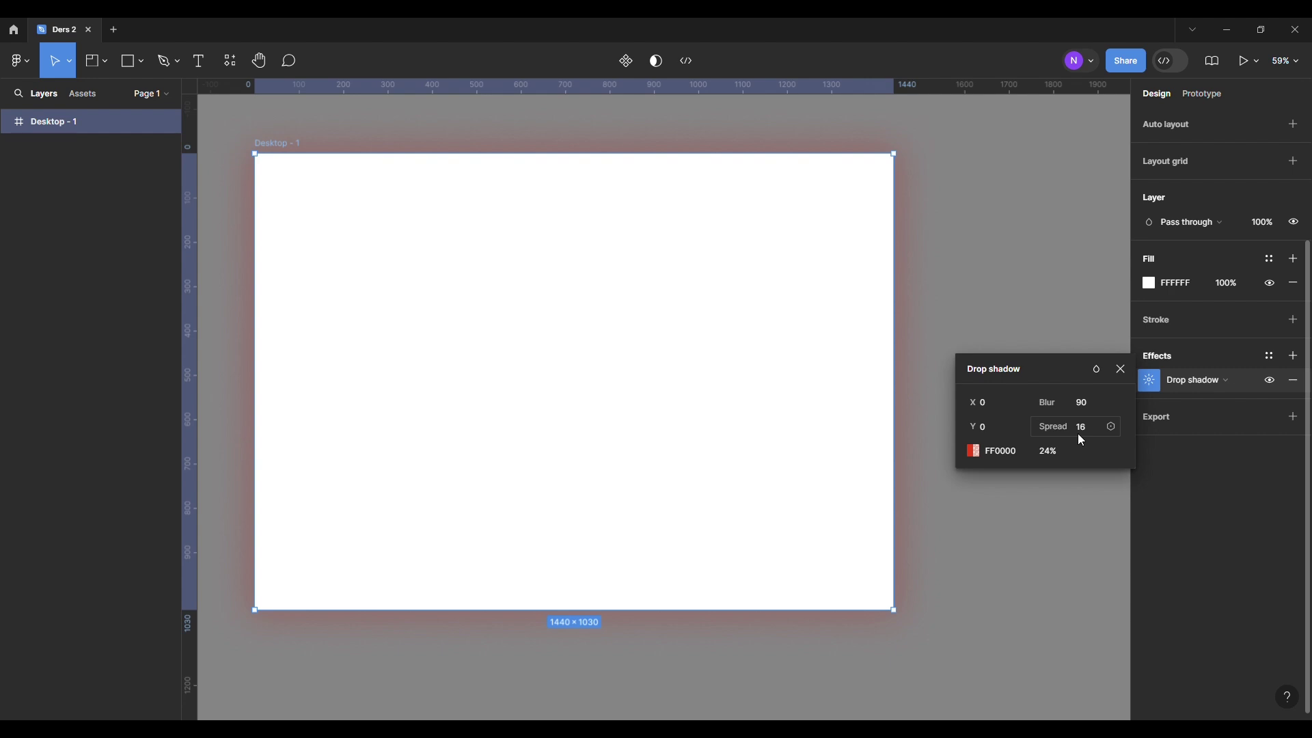
{"action": "left_click", "coordinate": [1097, 372]}
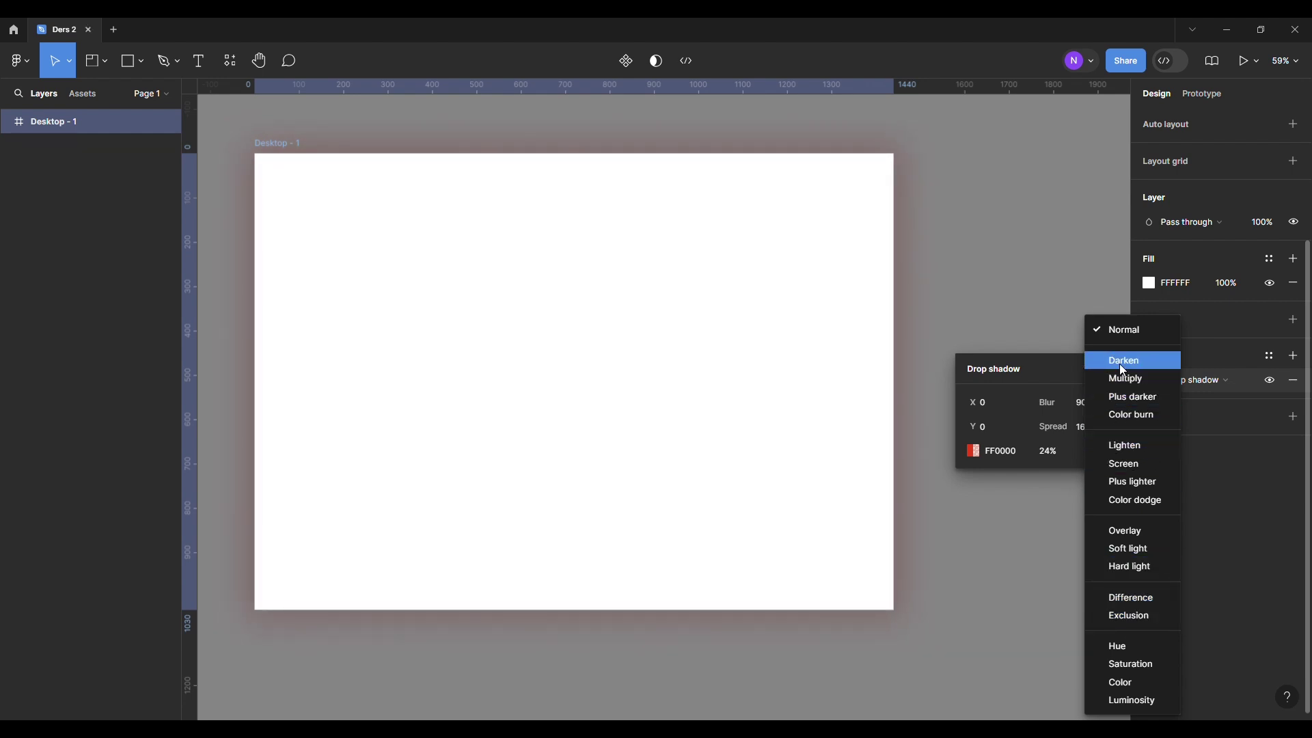
{"action": "left_click", "coordinate": [1047, 372]}
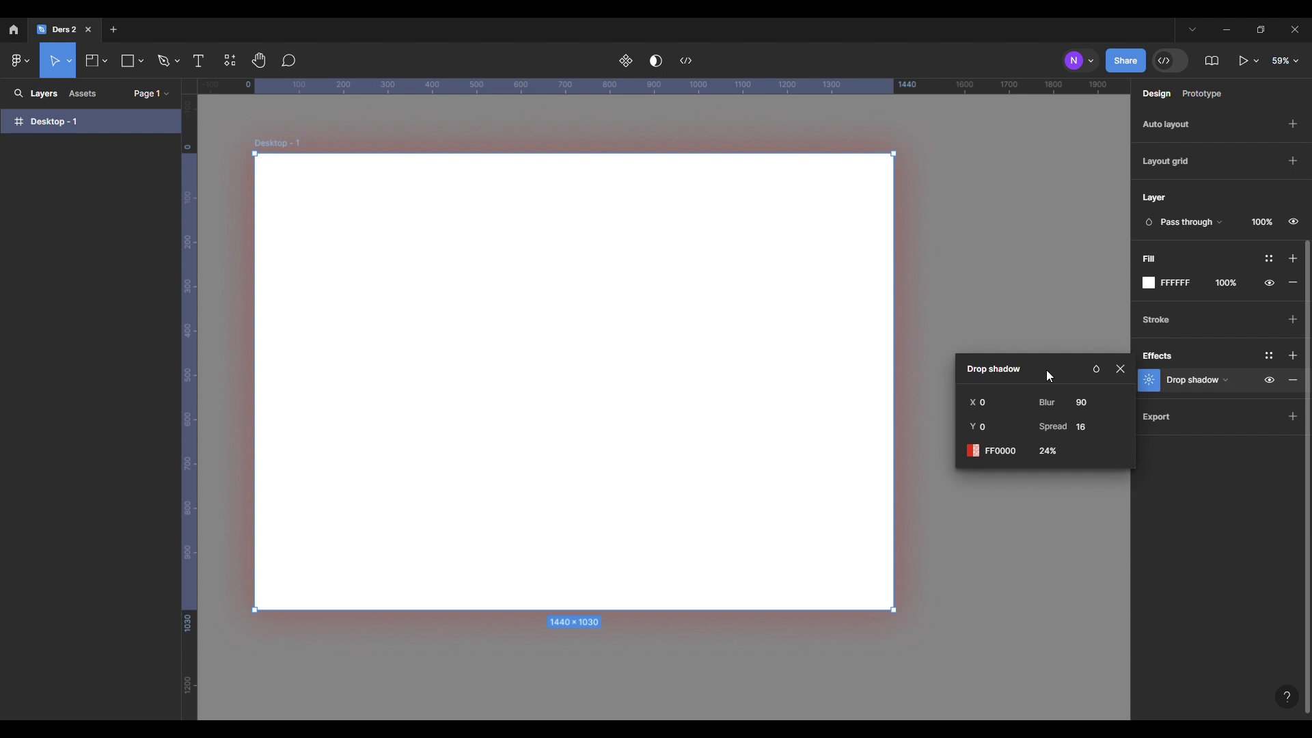
- Convert the frame's drop shadow into an inner shadow
{"action": "left_click", "coordinate": [1121, 369]}
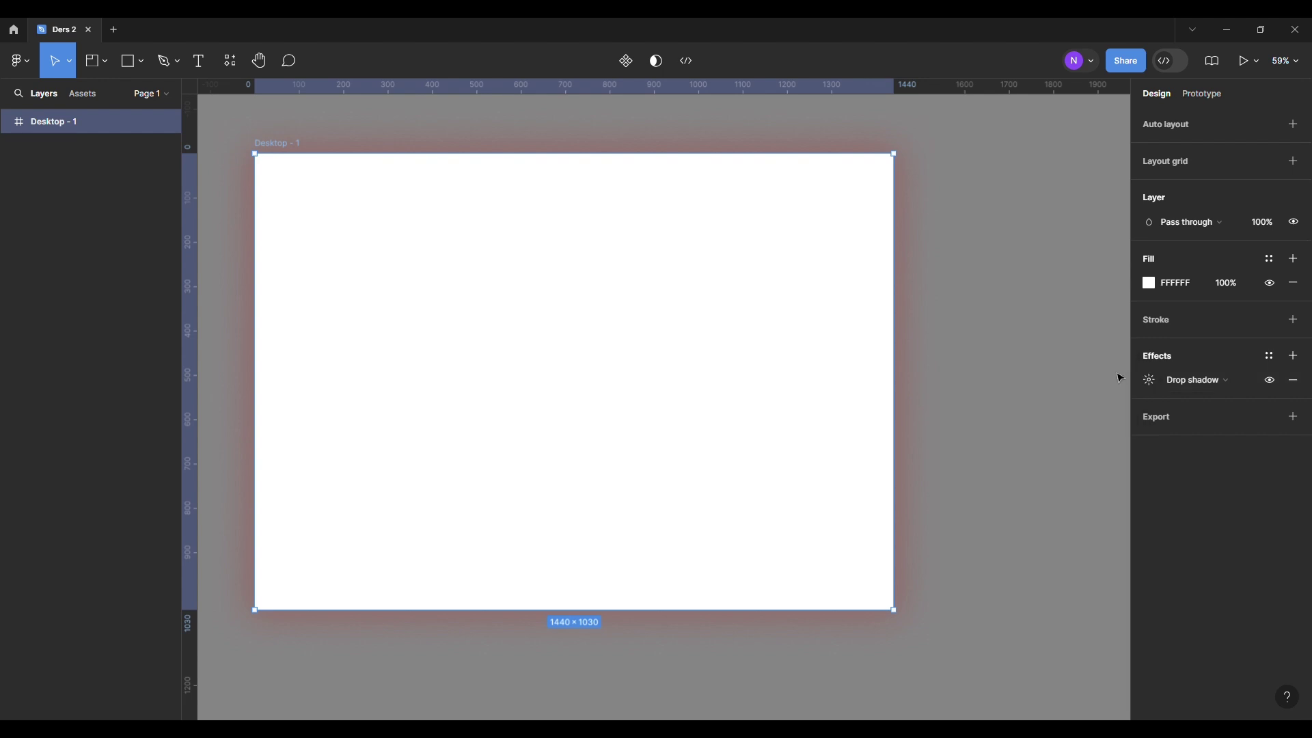
{"action": "left_click", "coordinate": [1175, 380]}
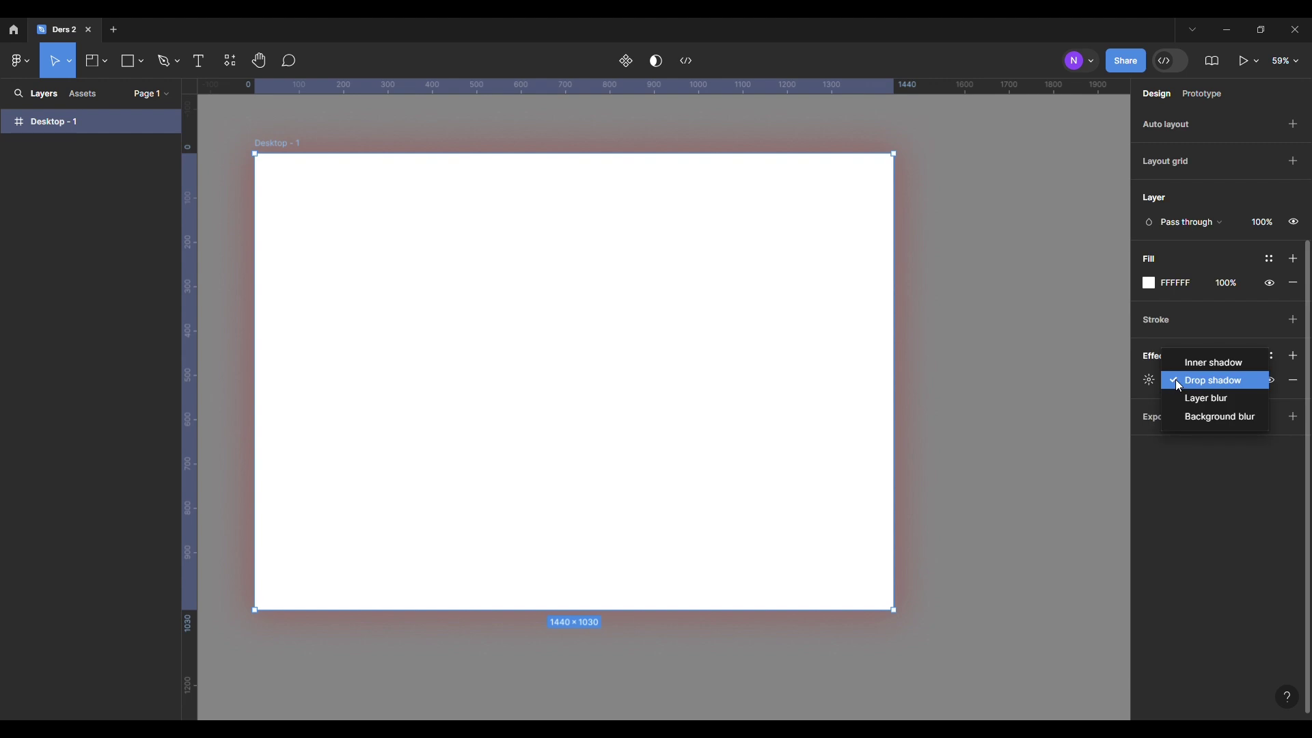
{"action": "left_click", "coordinate": [1196, 364]}
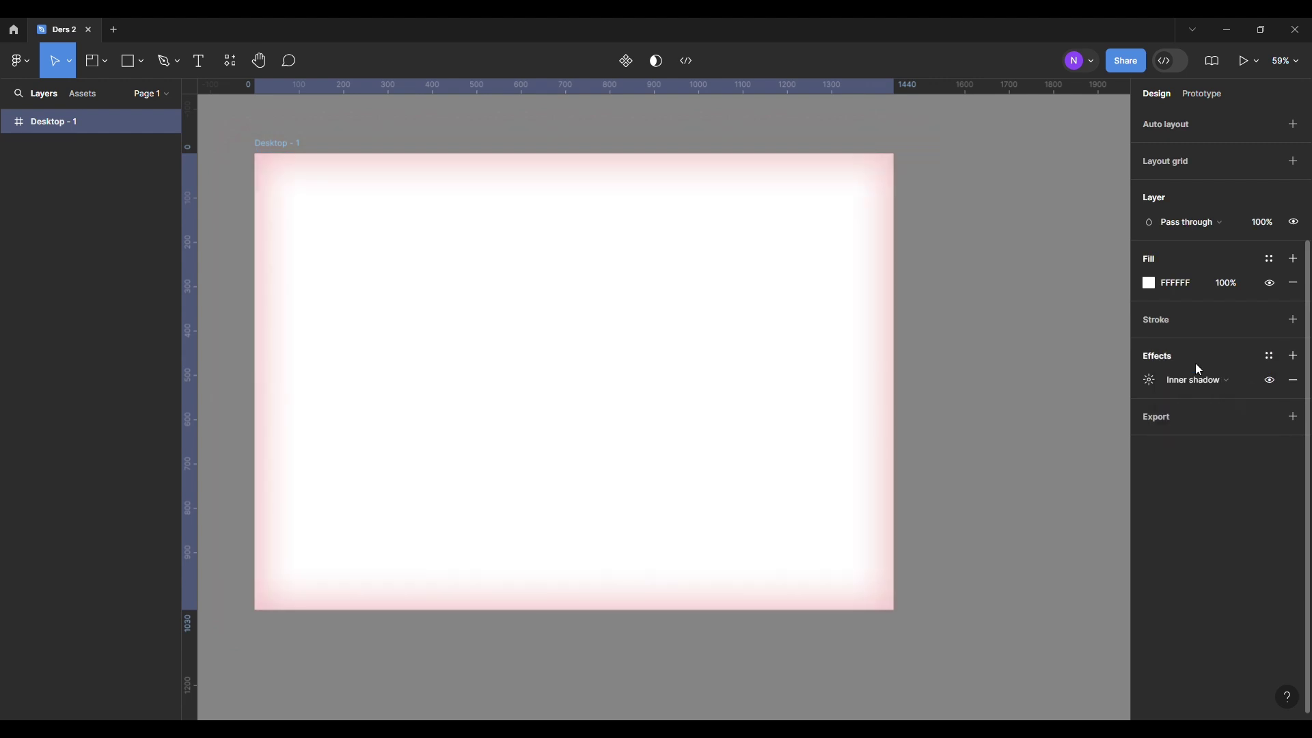
{"action": "left_click", "coordinate": [1153, 383]}
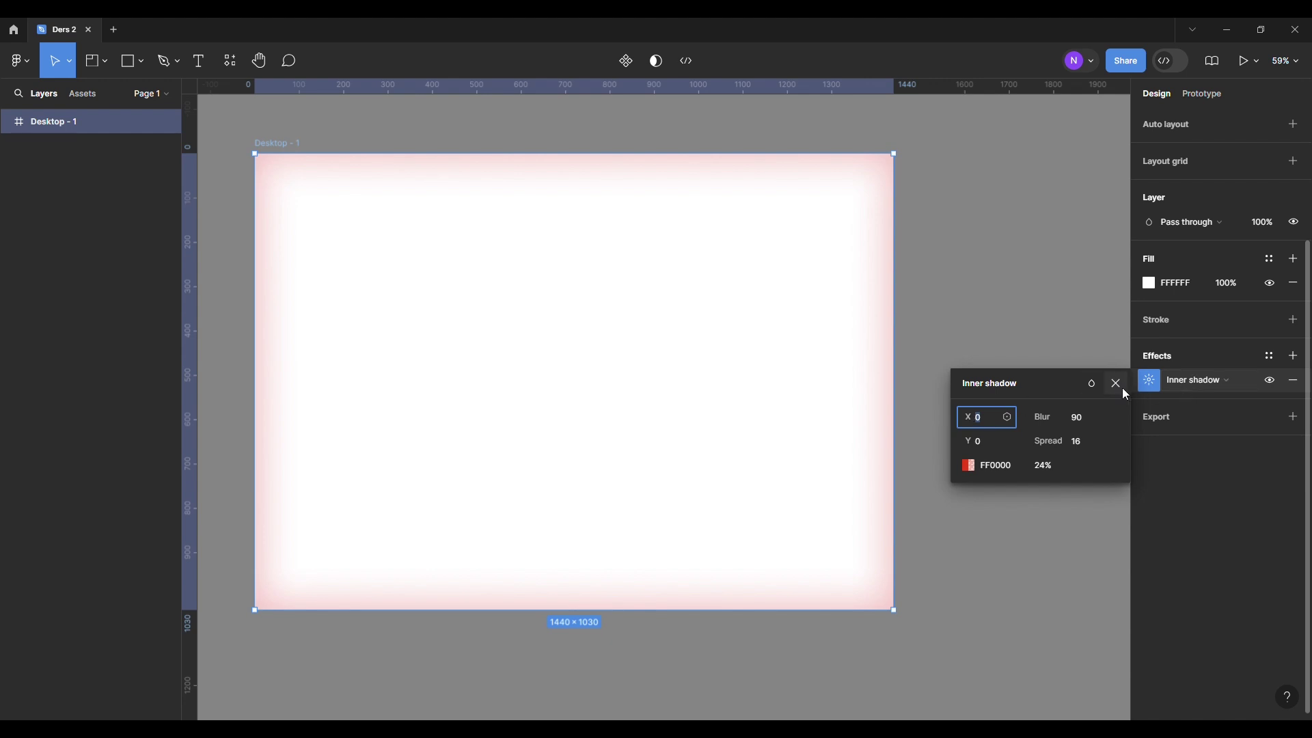
- Make the inner shadow black 000000 with spread 21, Y -4 and blur 91.9
{"action": "left_click", "coordinate": [979, 467]}
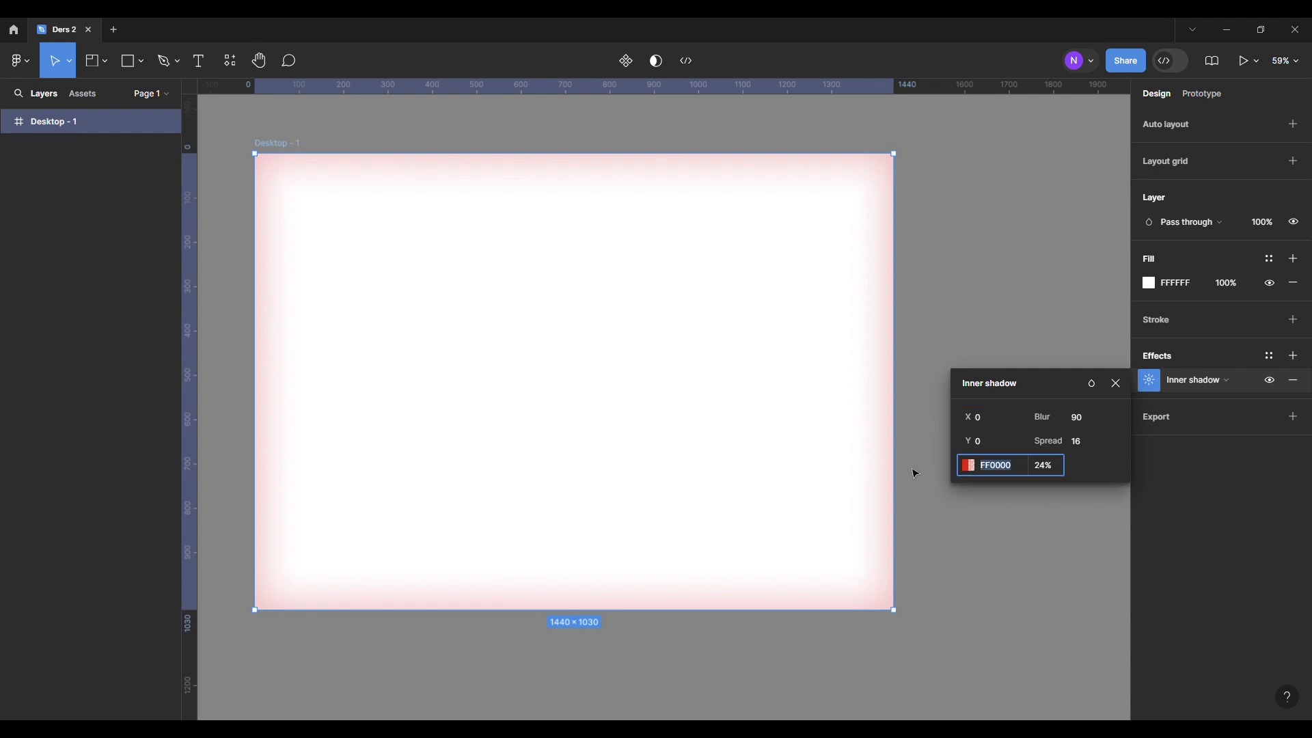
{"action": "left_click", "coordinate": [970, 471]}
{"action": "type", "text": "000000"}
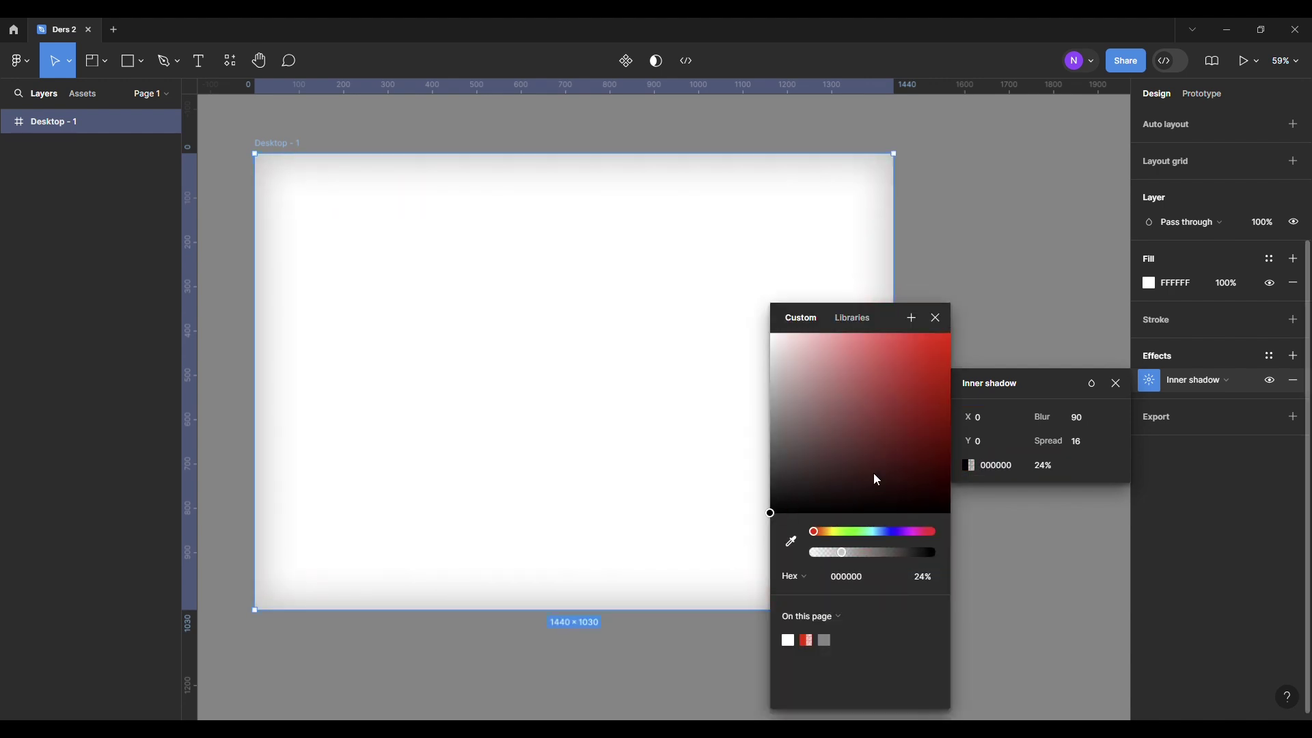
{"action": "left_click_drag", "start_coordinate": [1060, 442], "coordinate": [963, 442]}
{"action": "left_click_drag", "start_coordinate": [1043, 417], "coordinate": [1110, 413]}
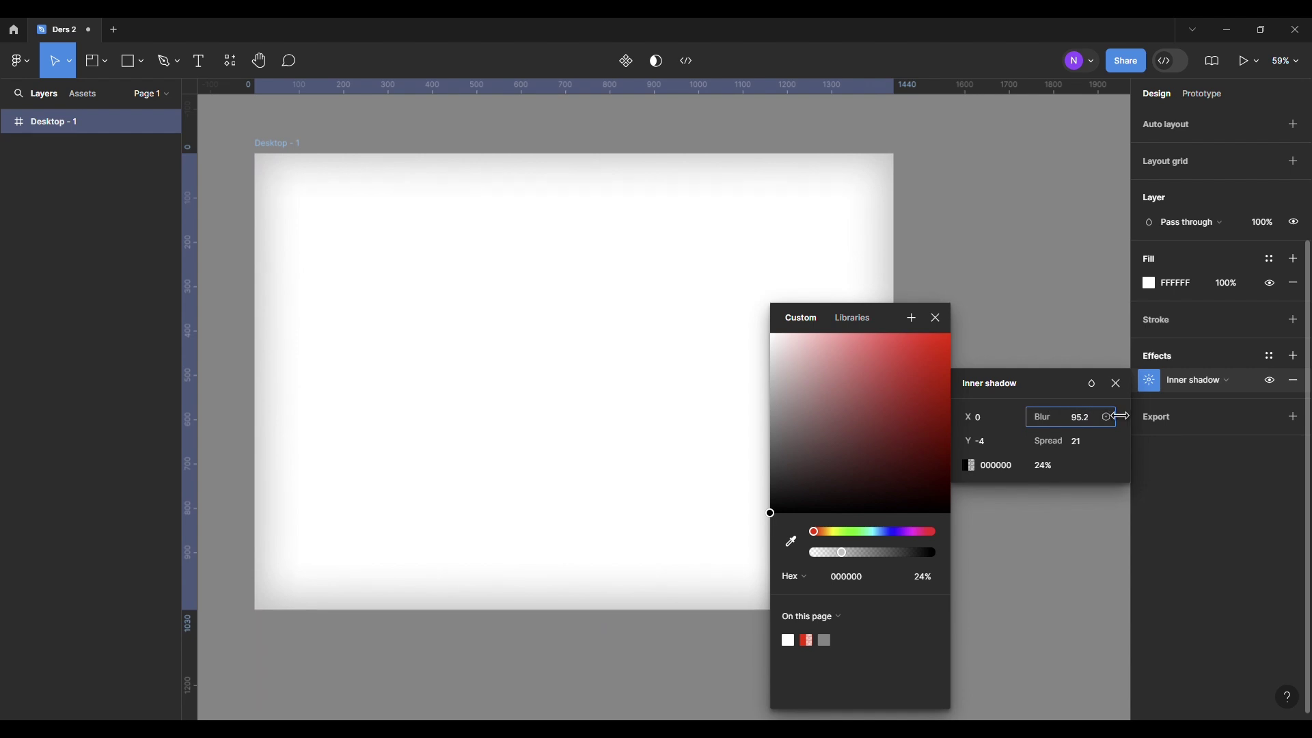
- Set the inner shadow opacity to 60% and close the shadow popups
{"action": "left_click", "coordinate": [1049, 466]}
{"action": "type", "text": "60"}
{"action": "key", "text": "Return"}
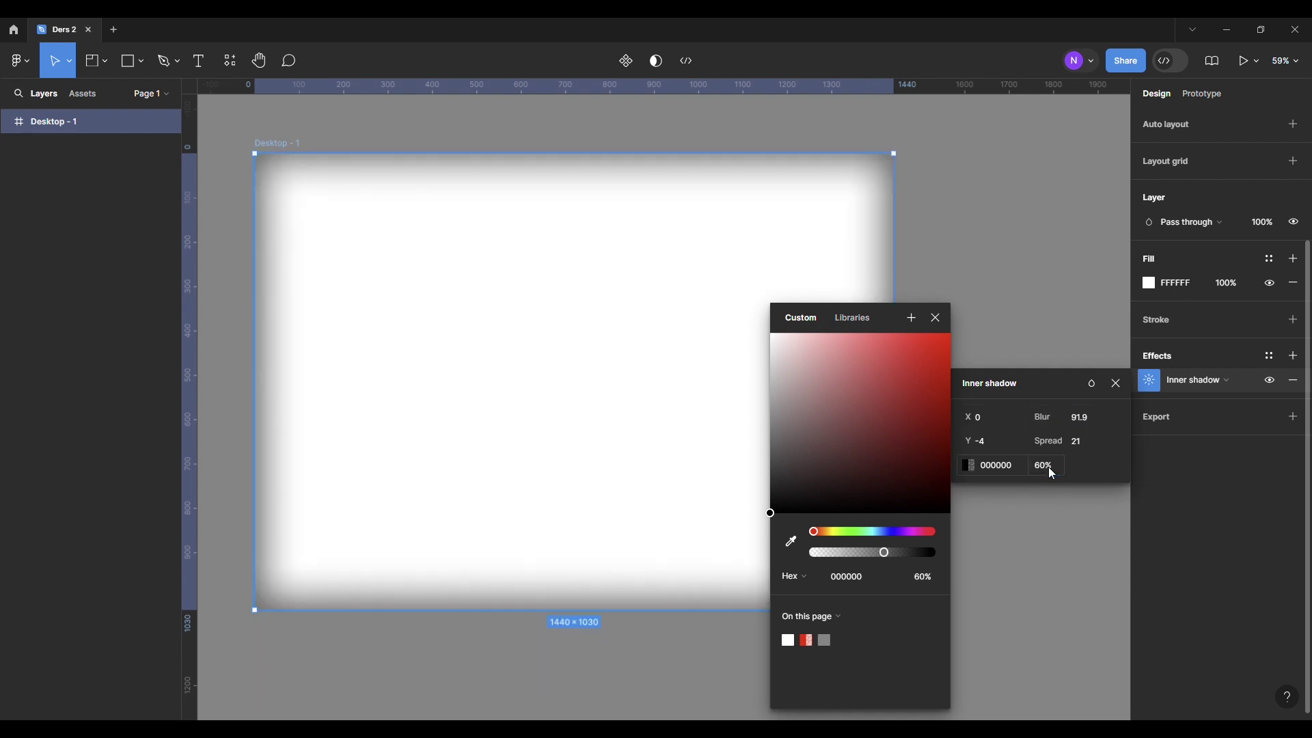
{"action": "left_click_drag", "start_coordinate": [902, 335], "coordinate": [880, 421]}
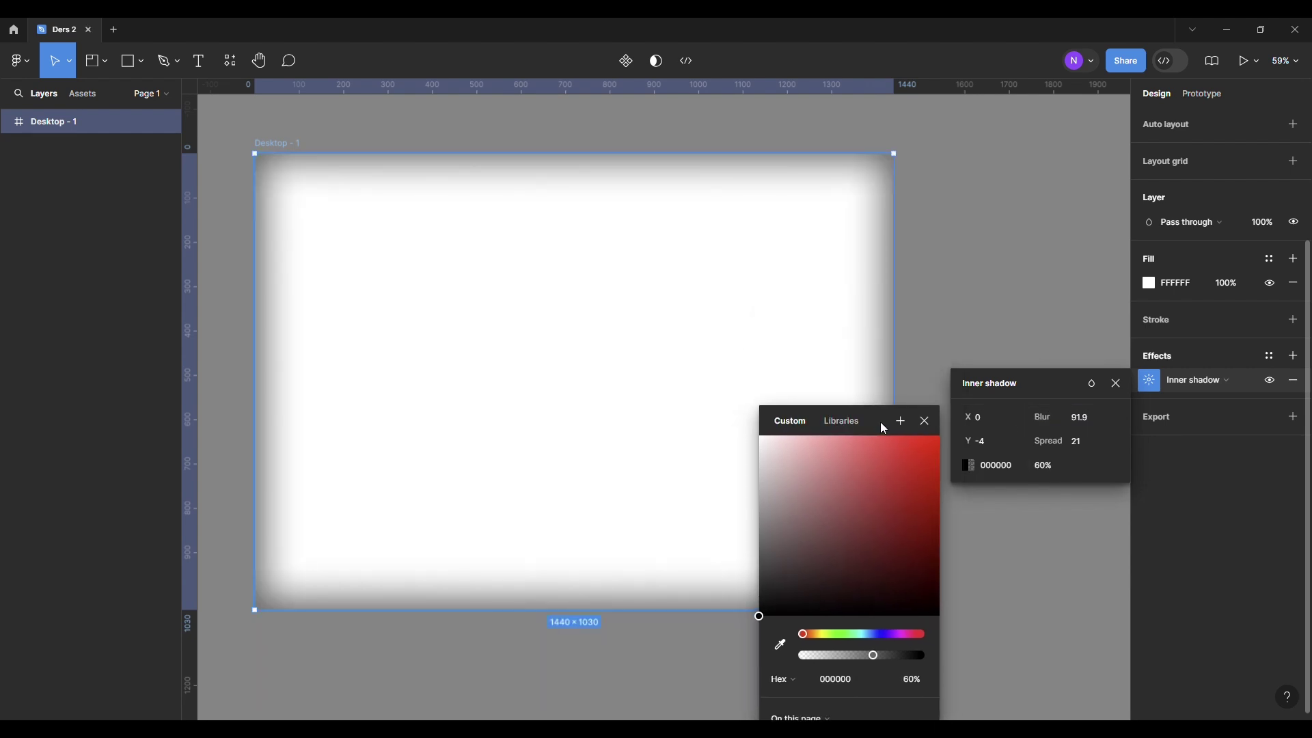
{"action": "key", "text": "Escape"}
{"action": "left_click", "coordinate": [902, 251]}
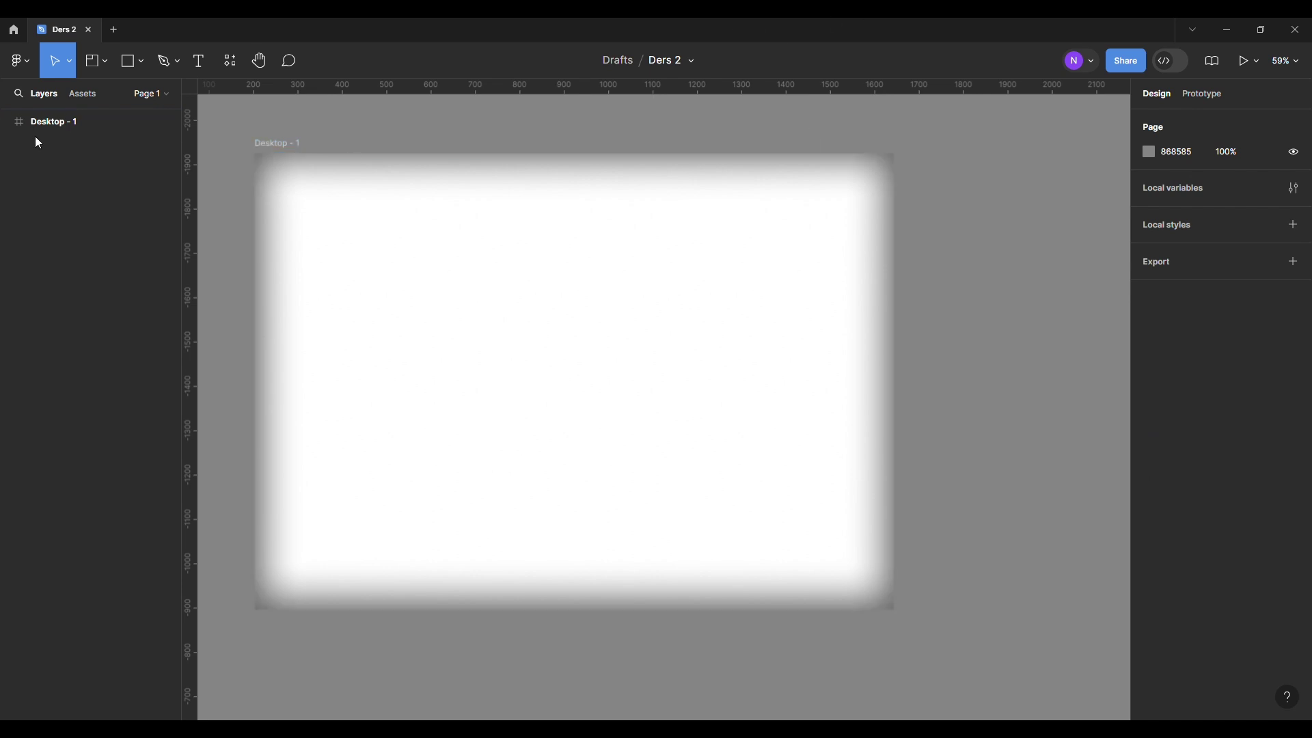
- Draw a 555×555 circle in the frame centre with a drop shadow of blur 60, opacity 60
{"action": "left_click", "coordinate": [143, 62]}
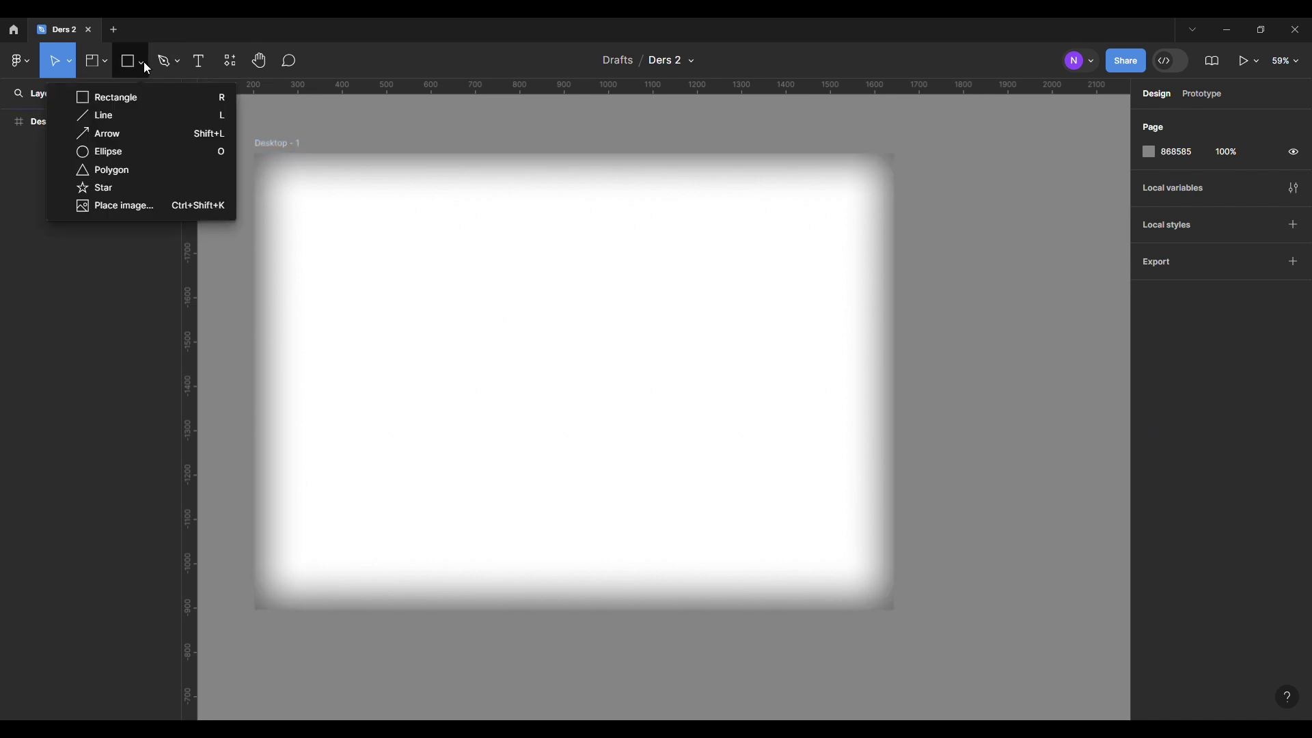
{"action": "left_click", "coordinate": [130, 150]}
{"action": "left_click_drag", "start_coordinate": [477, 250], "coordinate": [725, 497]}
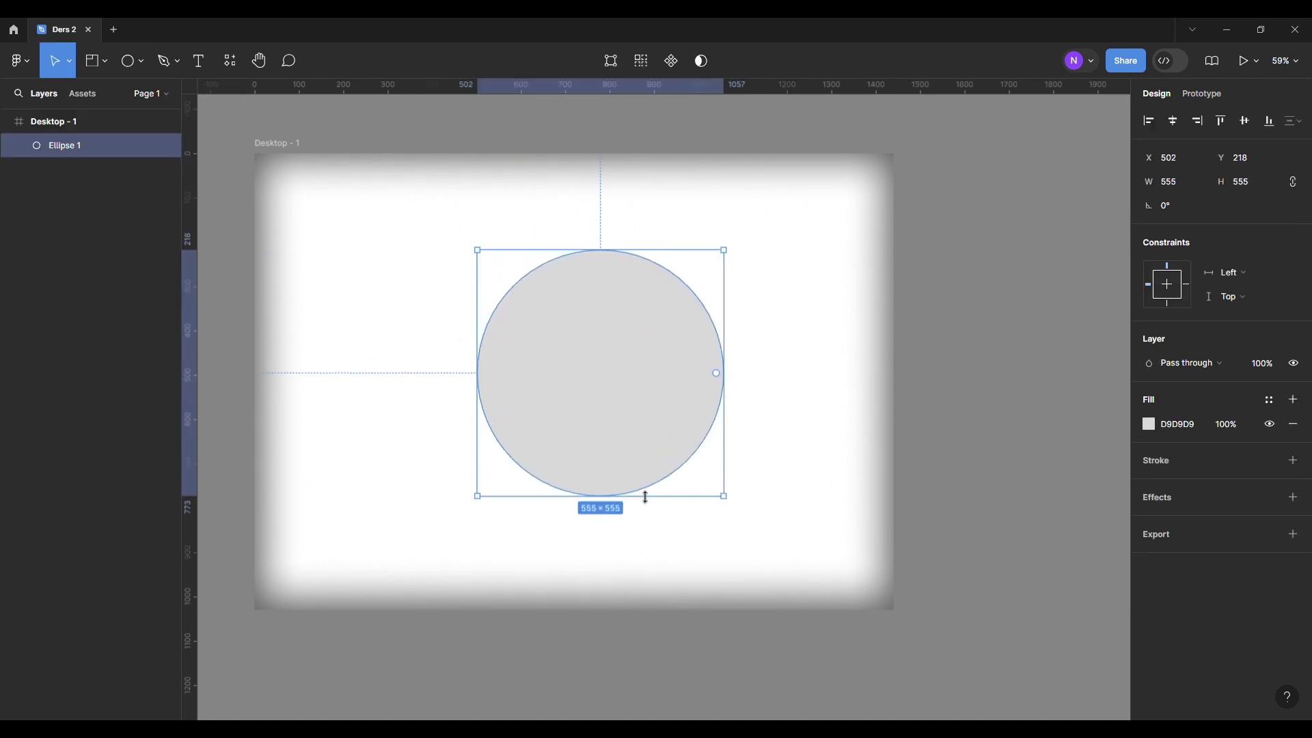
{"action": "left_click", "coordinate": [1223, 497]}
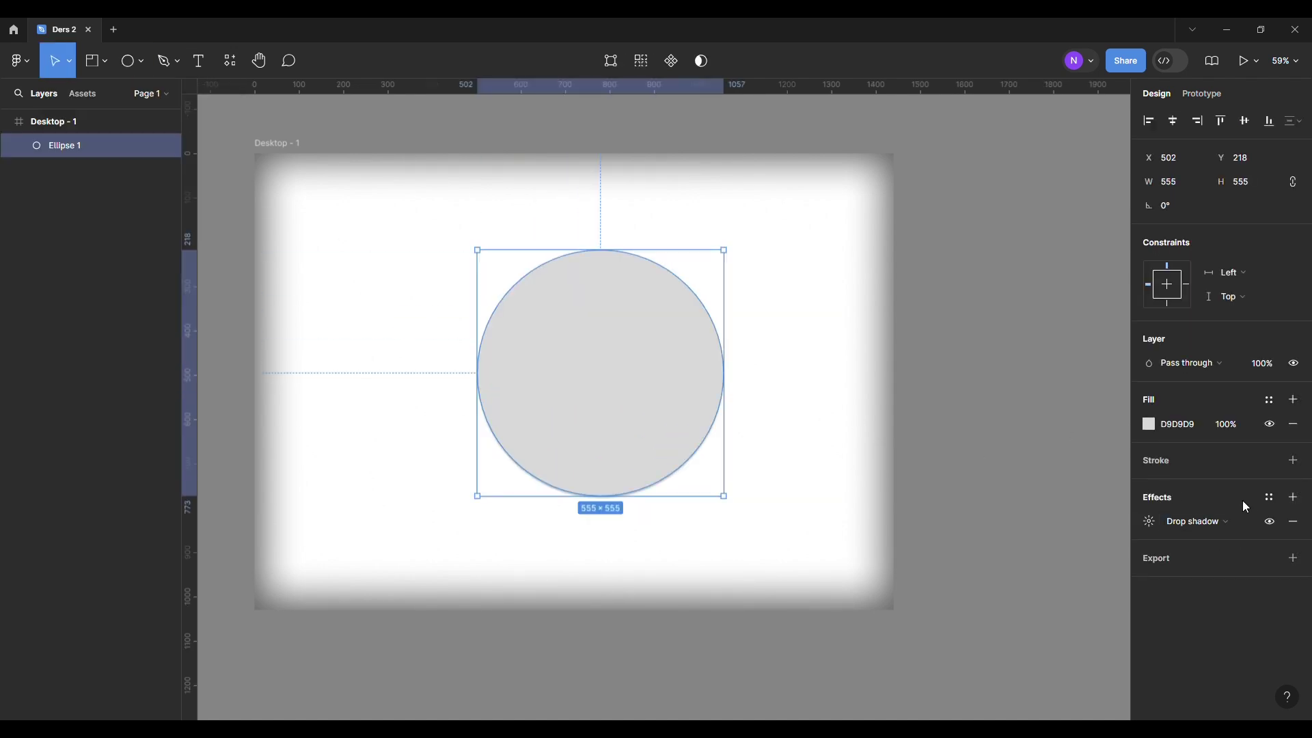
{"action": "left_click", "coordinate": [1149, 522]}
{"action": "left_click", "coordinate": [1082, 560]}
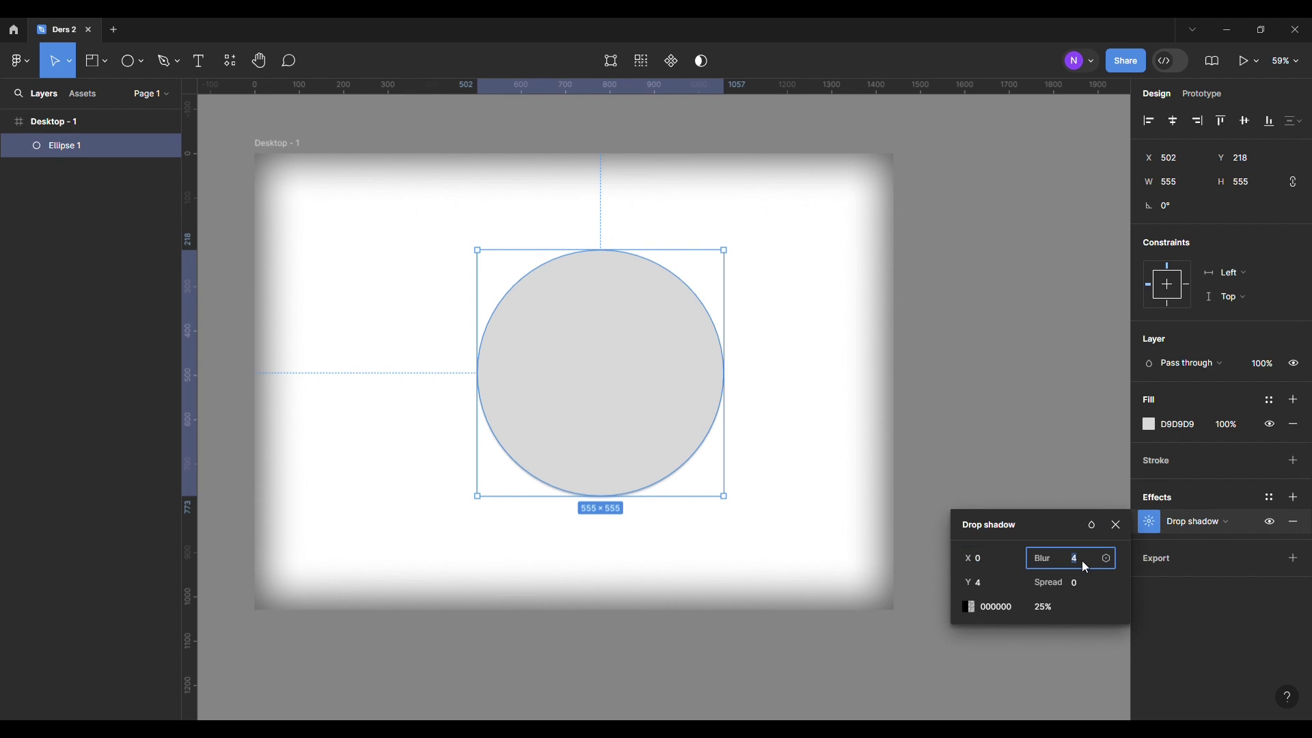
{"action": "type", "text": "60"}
{"action": "left_click", "coordinate": [1046, 607]}
{"action": "type", "text": "60"}
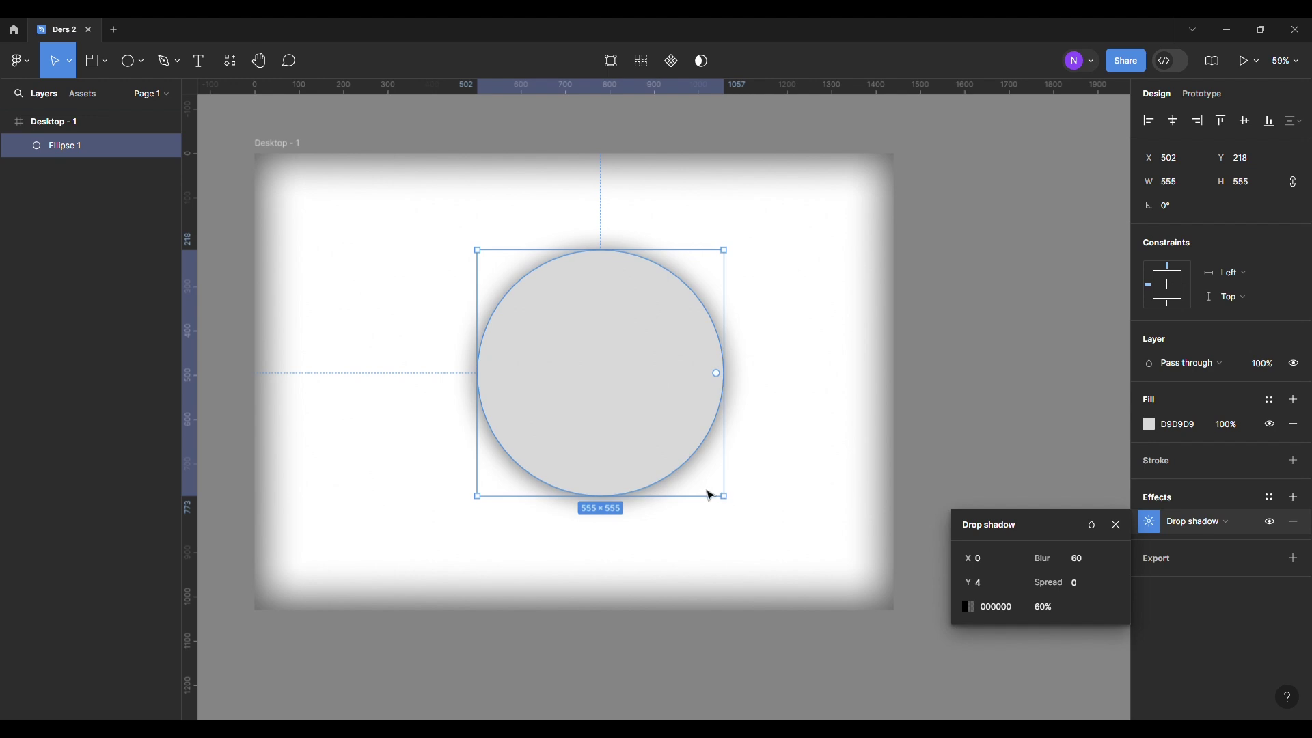
{"action": "mouse_move", "coordinate": [708, 482]}
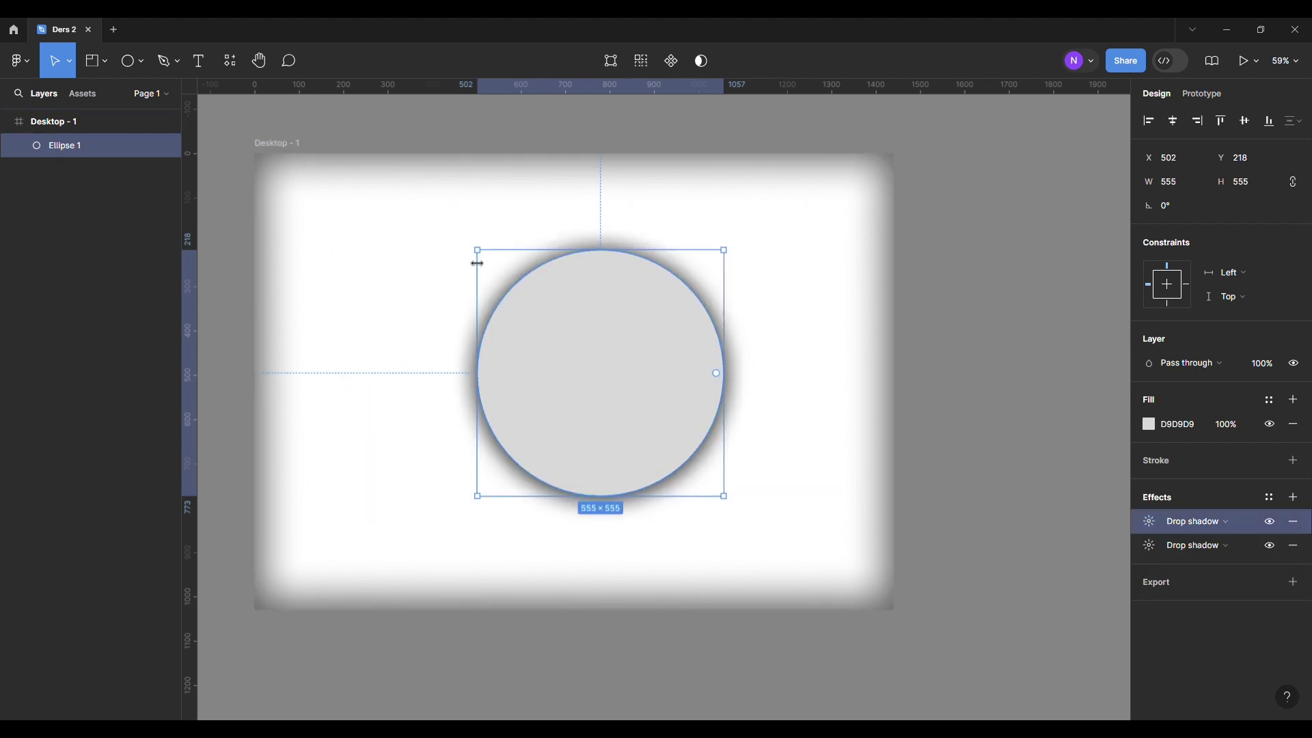
- Remove the circle's extra shadow, then duplicate it and shrink the copy into an inner circle
{"action": "left_click_drag", "start_coordinate": [478, 250], "coordinate": [500, 272]}
{"action": "key", "text": "ctrl+z"}
{"action": "left_click", "coordinate": [1294, 522]}
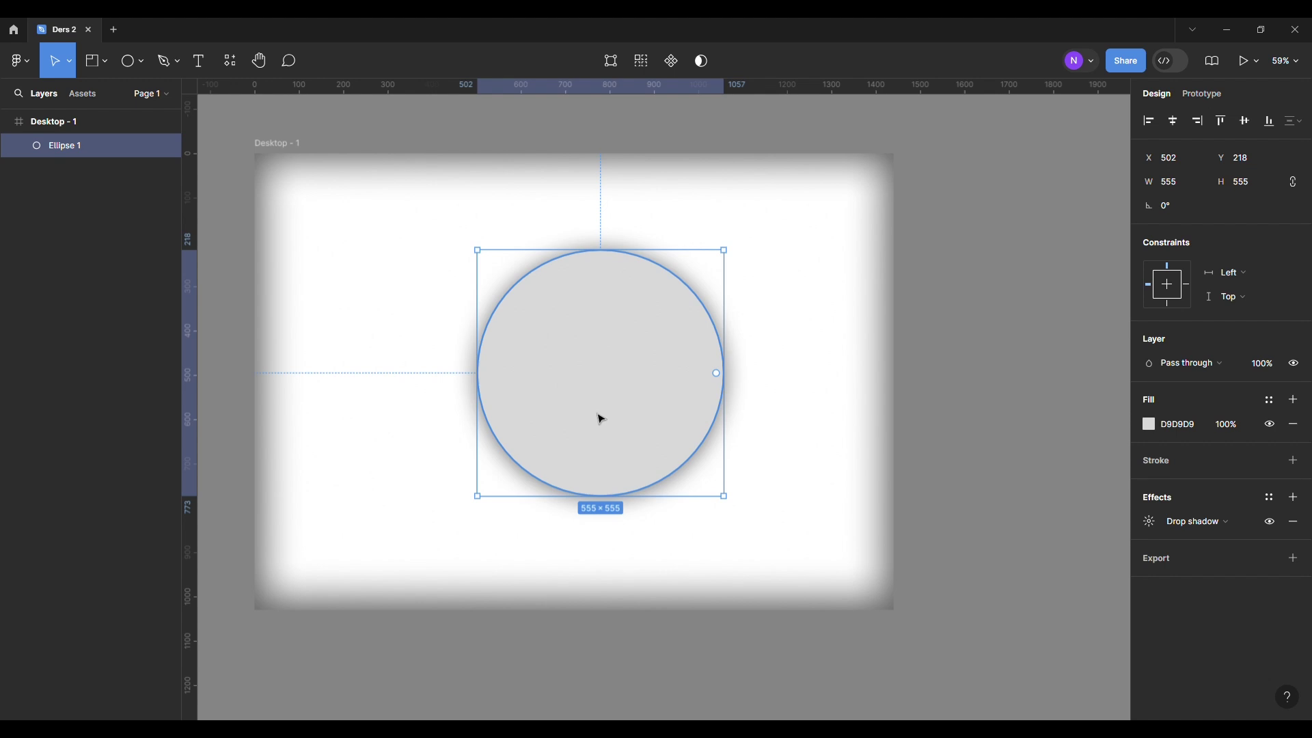
{"action": "key", "text": "ctrl+d"}
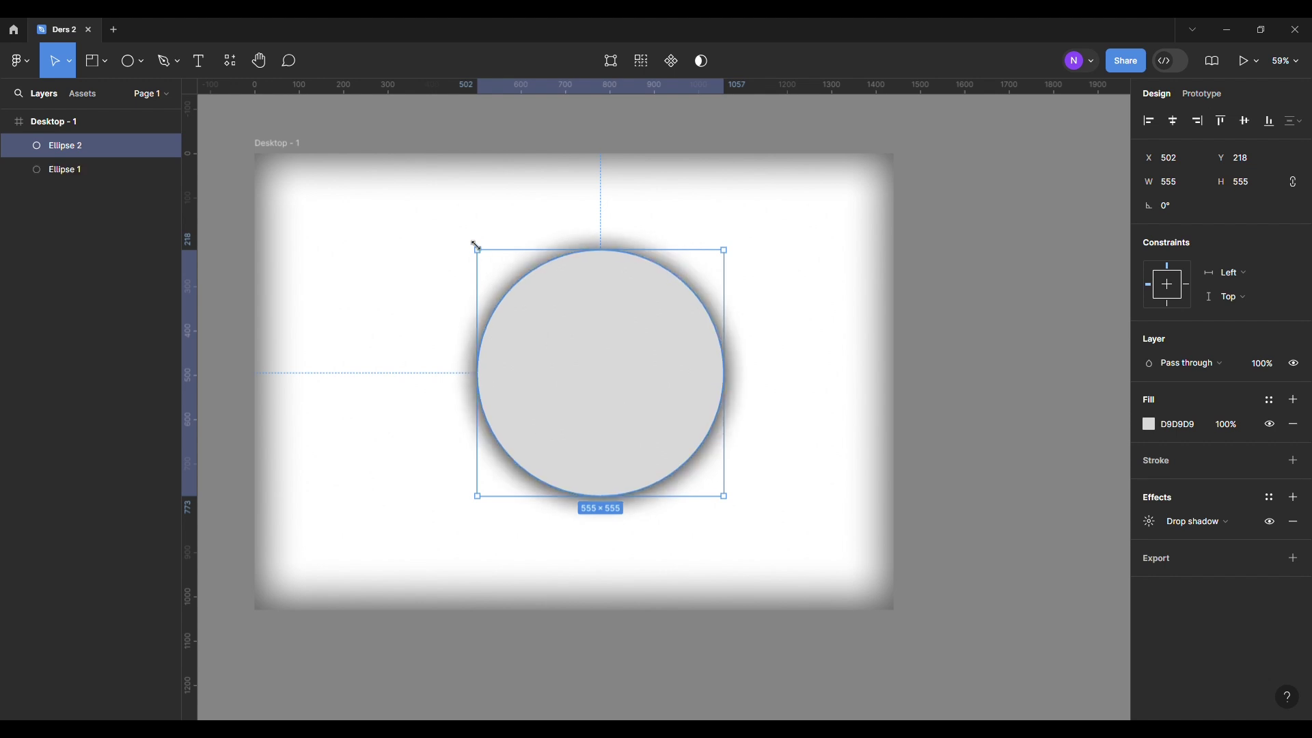
{"action": "left_click_drag", "start_coordinate": [478, 250], "coordinate": [497, 270]}
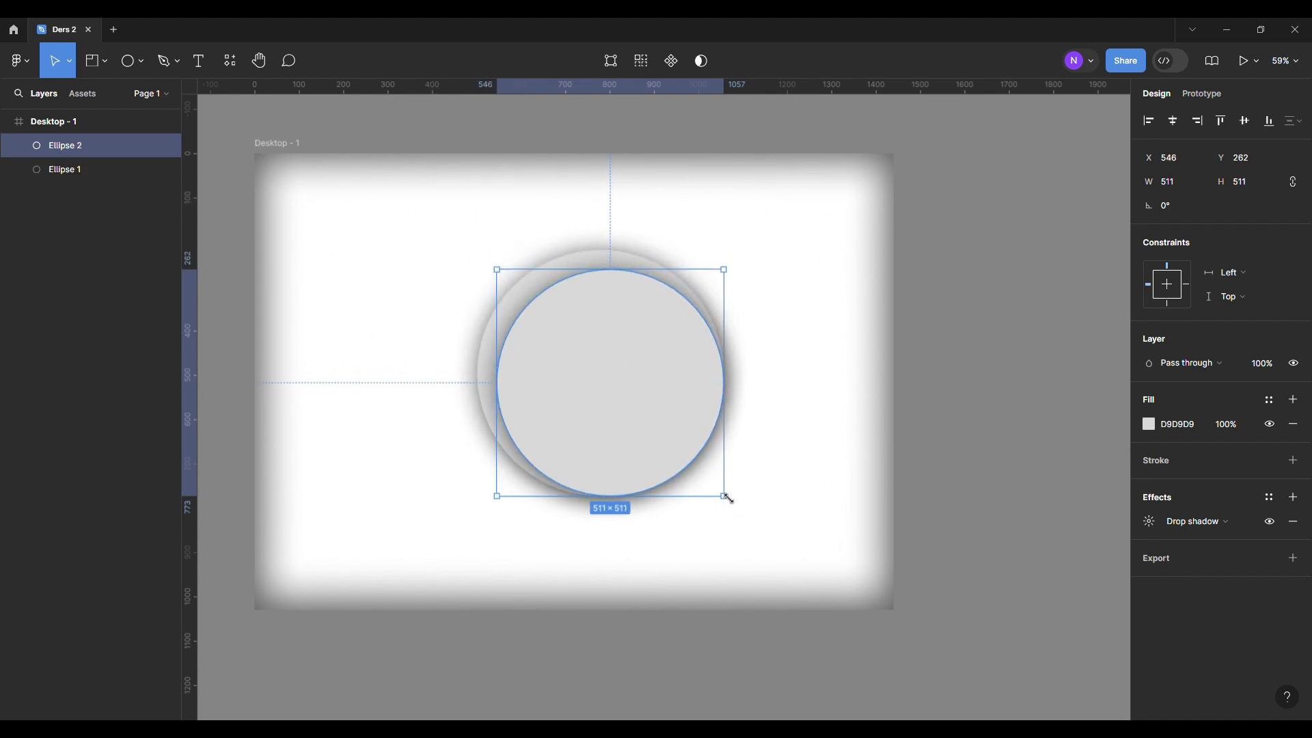
{"action": "left_click_drag", "start_coordinate": [723, 497], "coordinate": [703, 473]}
{"action": "left_click", "coordinate": [926, 442]}
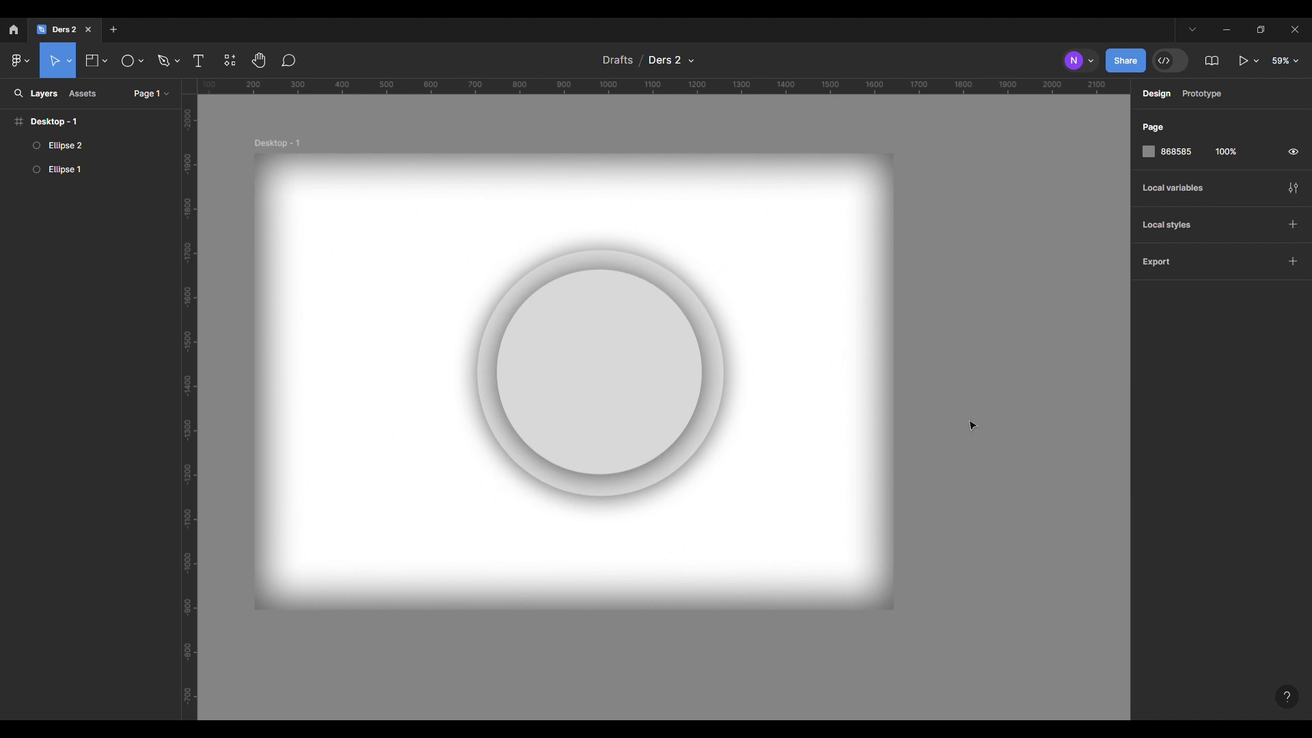
- Change the inner circle's shadow to an inner shadow
{"action": "left_click", "coordinate": [624, 380]}
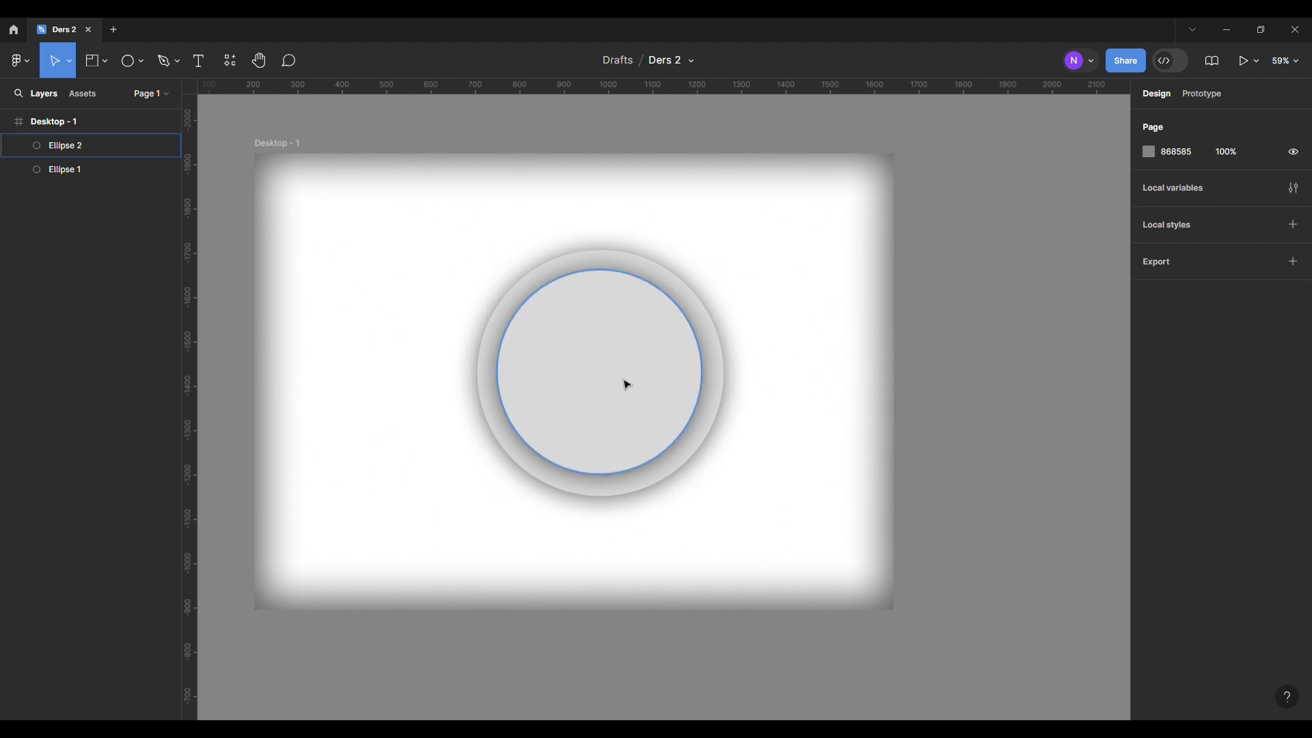
{"action": "left_click", "coordinate": [1196, 521]}
{"action": "left_click", "coordinate": [1193, 540]}
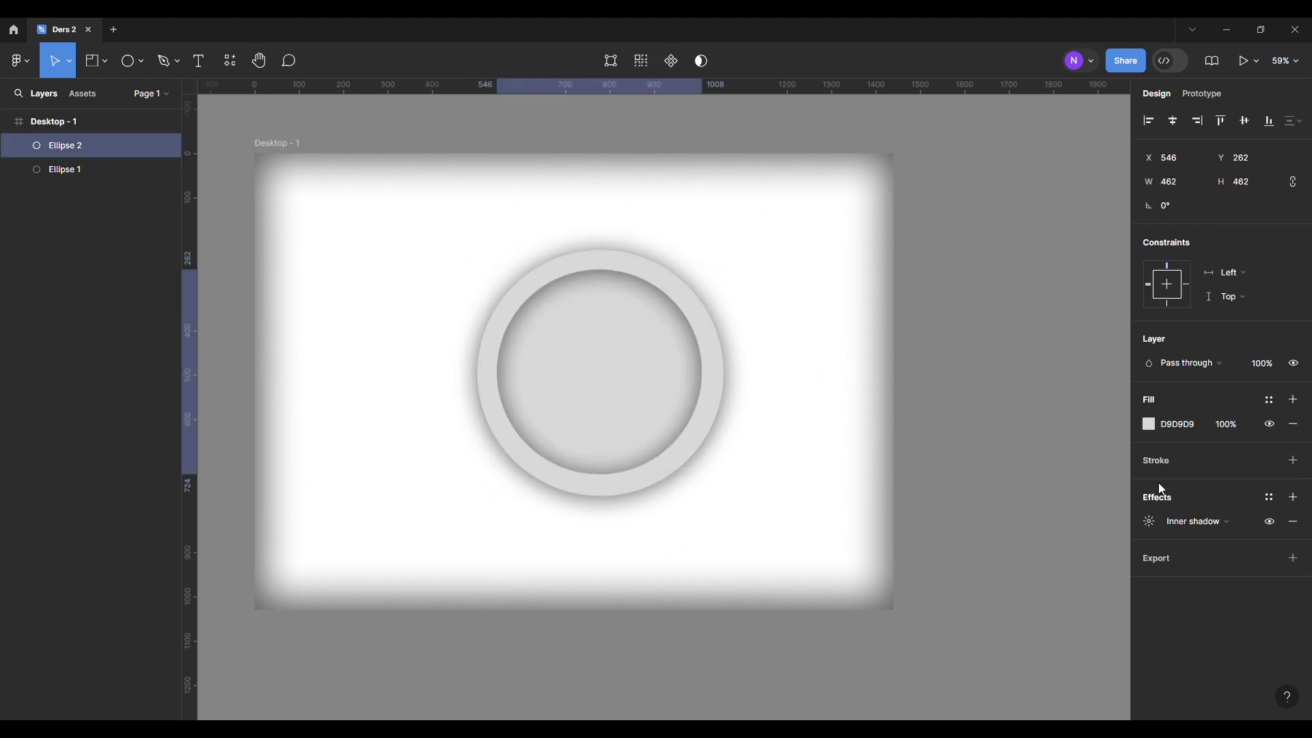
{"action": "left_click", "coordinate": [988, 427]}
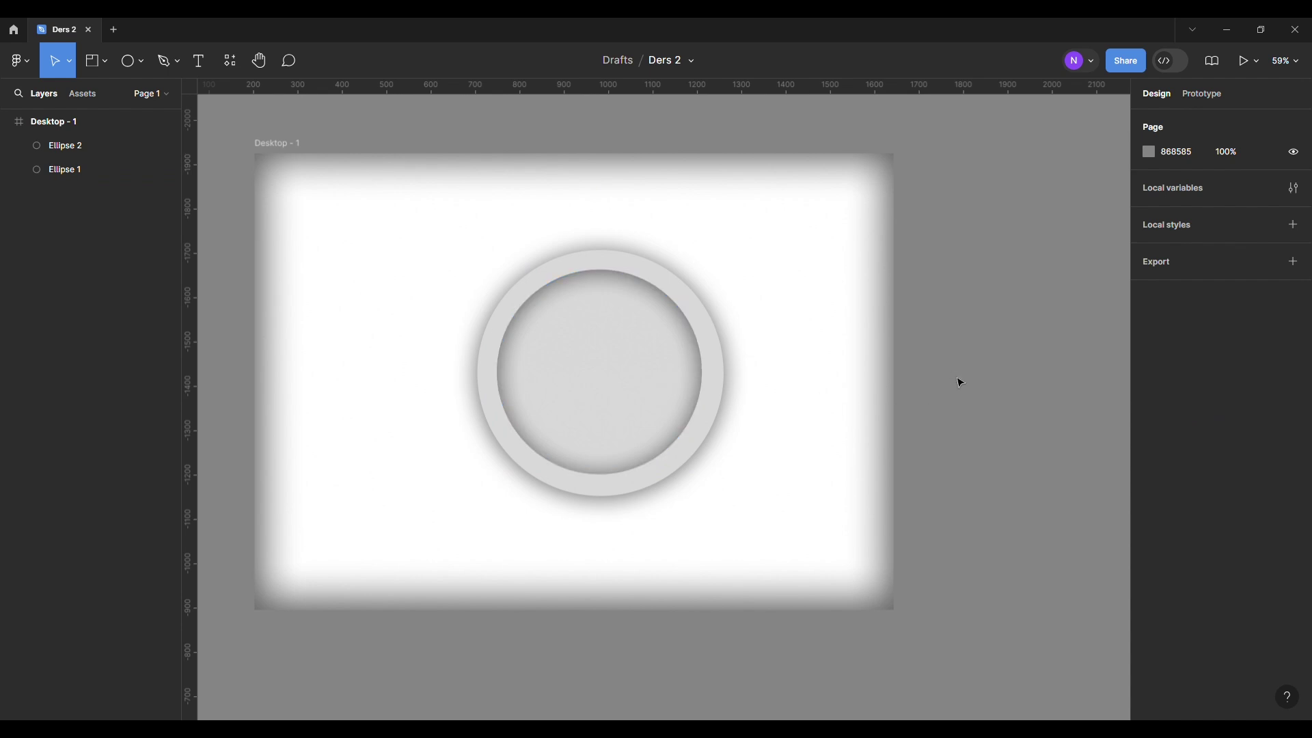
{"action": "left_click", "coordinate": [580, 415]}
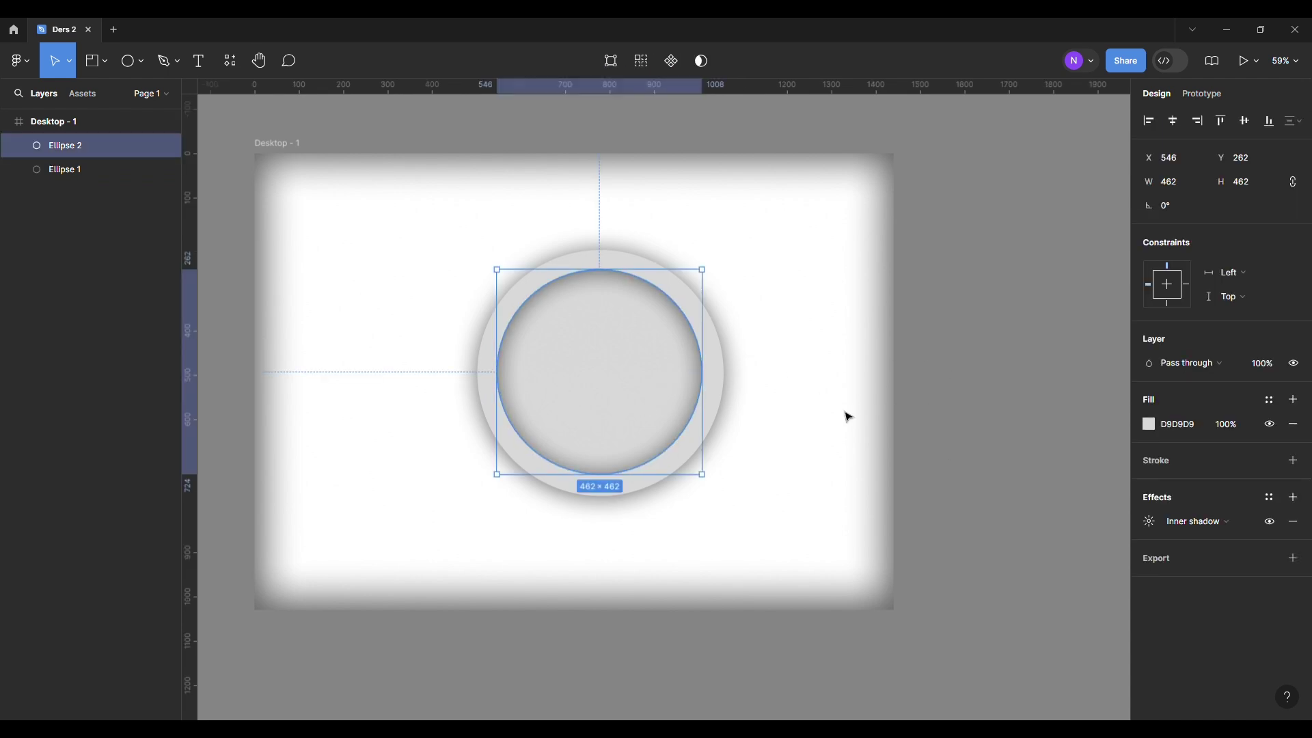
- Delete the inner and outer circles from Desktop - 1
{"action": "left_click", "coordinate": [759, 404]}
{"action": "left_click", "coordinate": [721, 396]}
{"action": "left_click", "coordinate": [594, 388]}
{"action": "key", "text": "Delete"}
{"action": "left_click", "coordinate": [634, 391]}
{"action": "key", "text": "Delete"}
{"action": "left_click", "coordinate": [634, 391]}
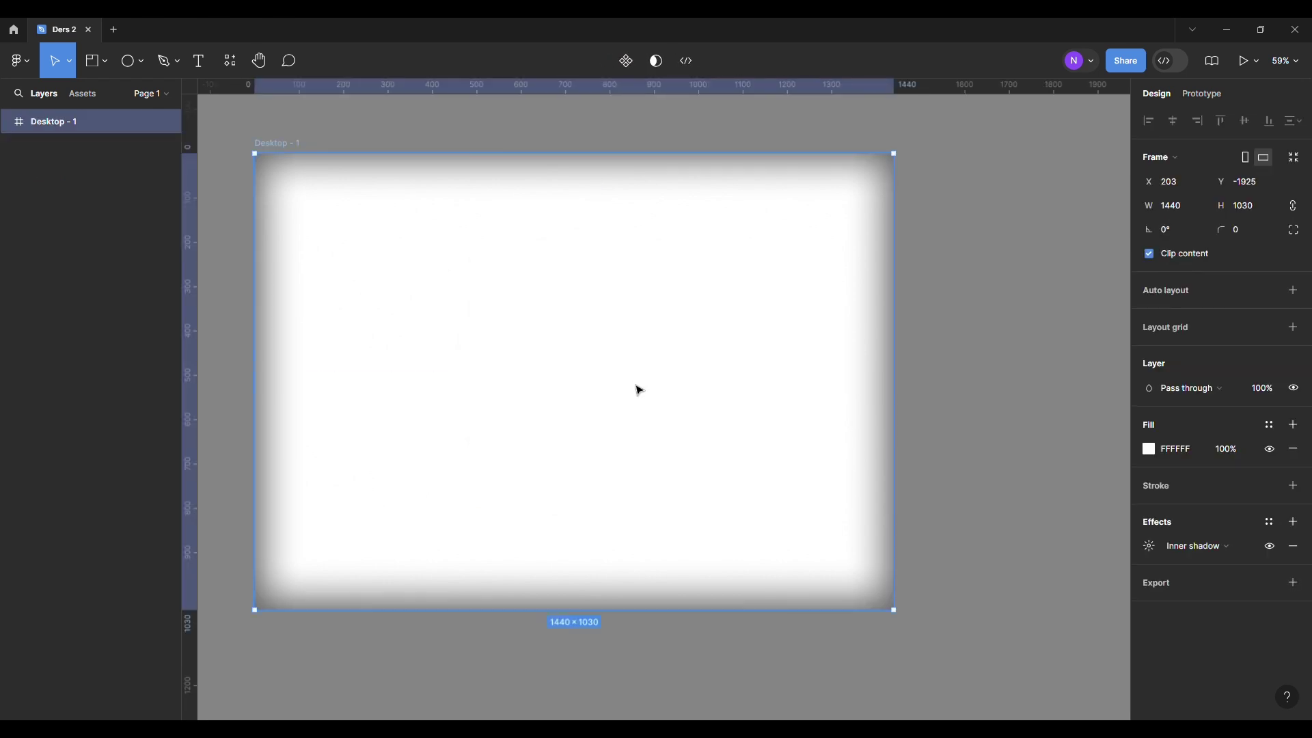
- Switch Desktop - 1's effect to Layer blur and draw a 576×576 circle inside it
{"action": "left_click", "coordinate": [1151, 547]}
{"action": "left_click", "coordinate": [1213, 547]}
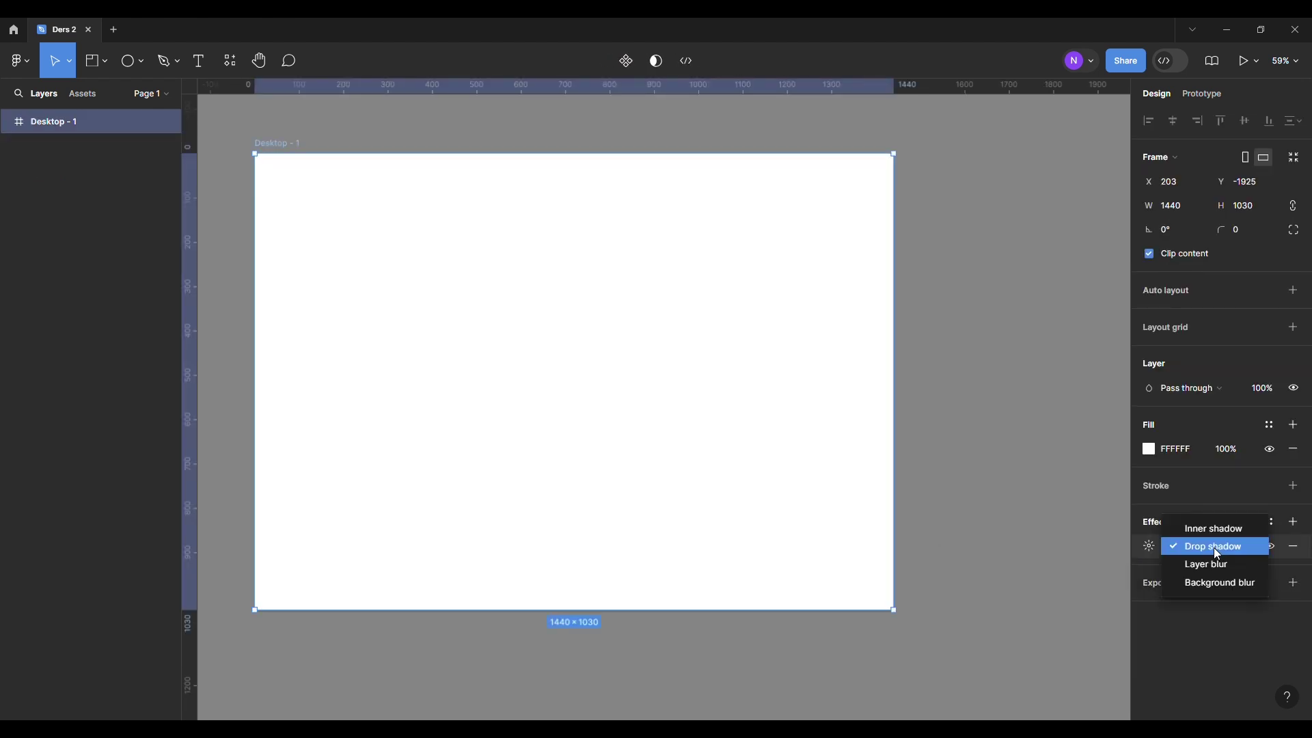
{"action": "left_click", "coordinate": [1215, 563]}
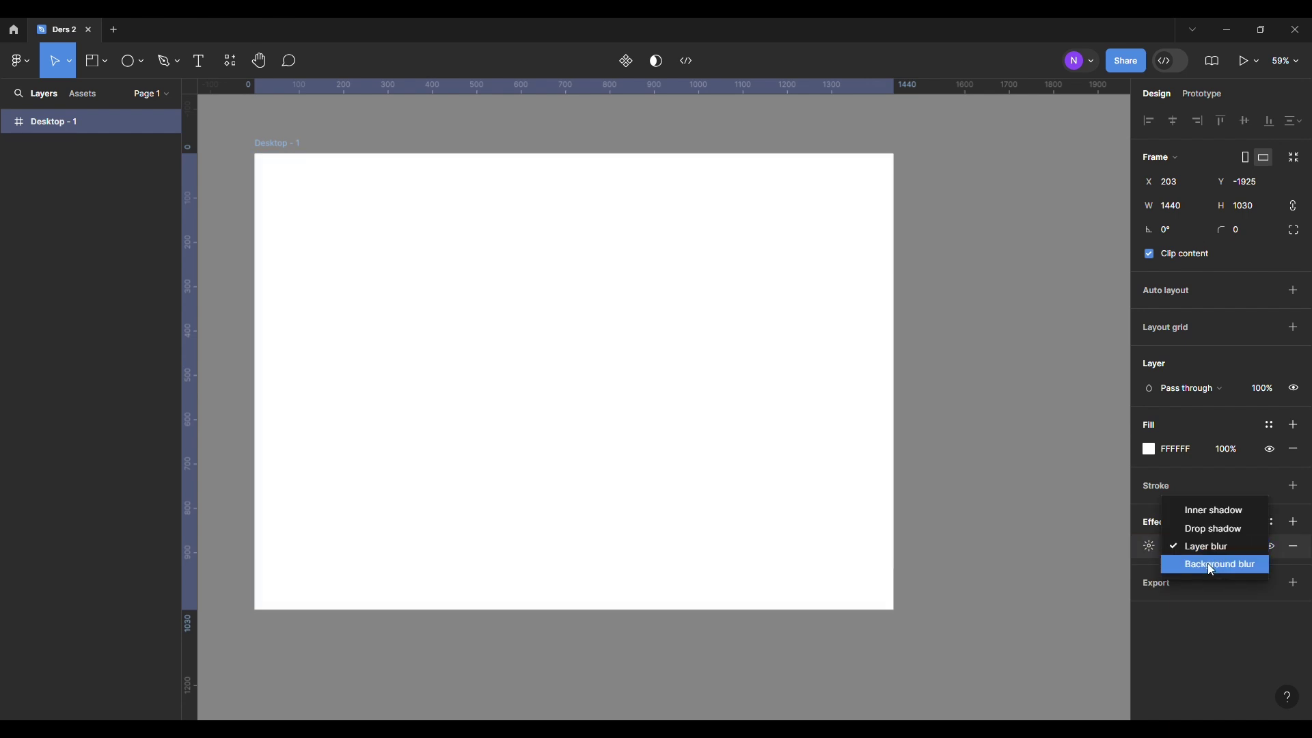
{"action": "left_click", "coordinate": [1208, 563]}
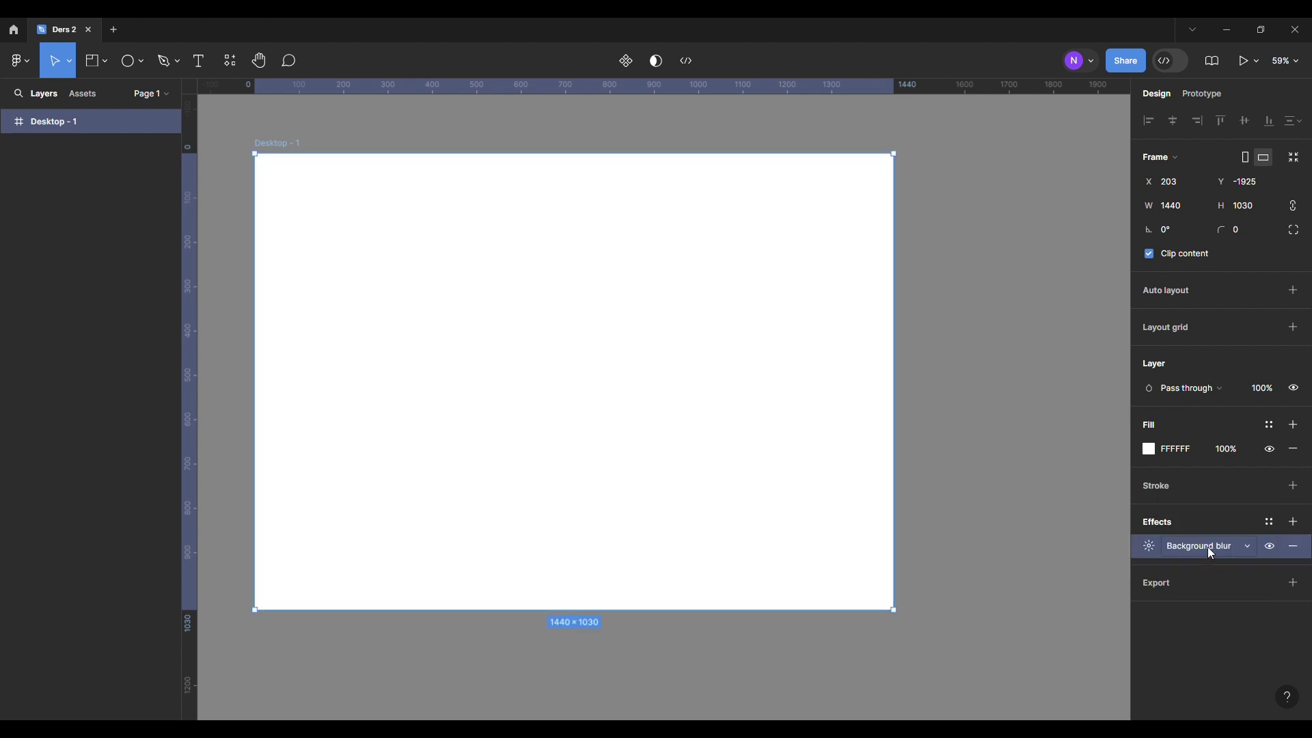
{"action": "left_click", "coordinate": [1220, 555]}
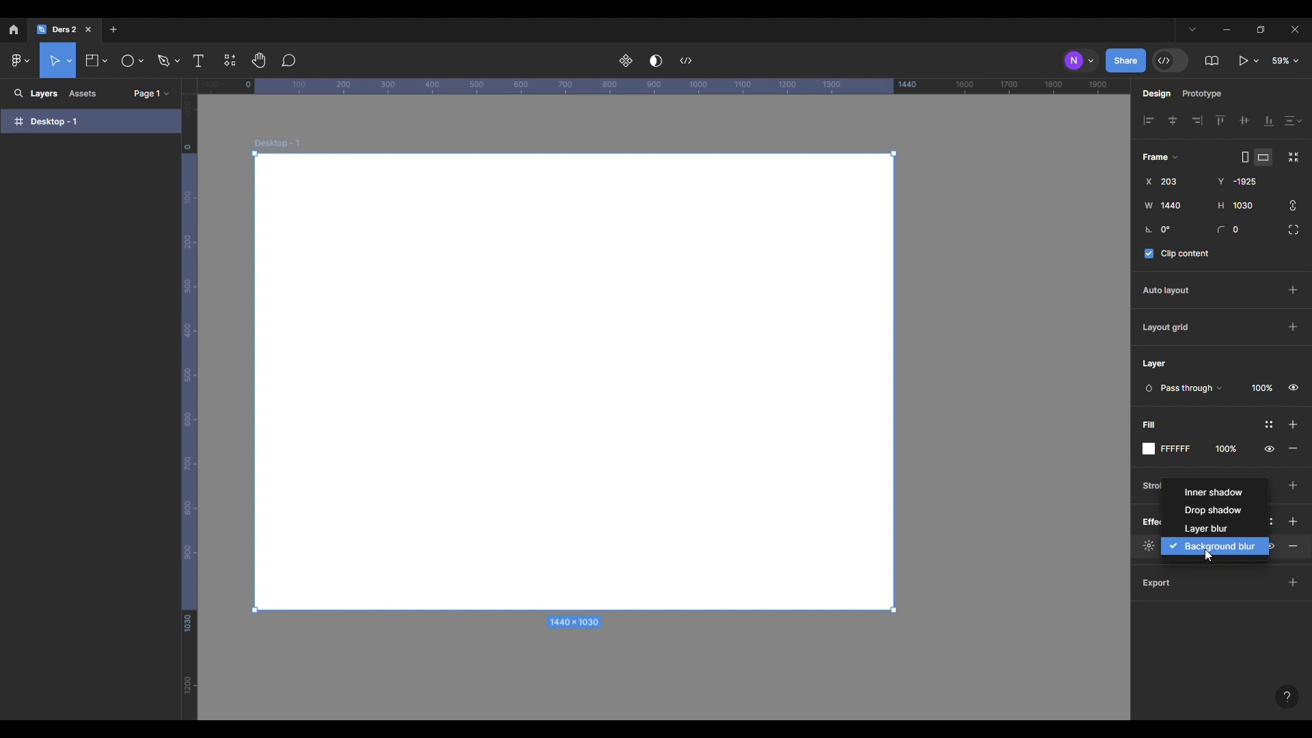
{"action": "left_click", "coordinate": [1207, 530]}
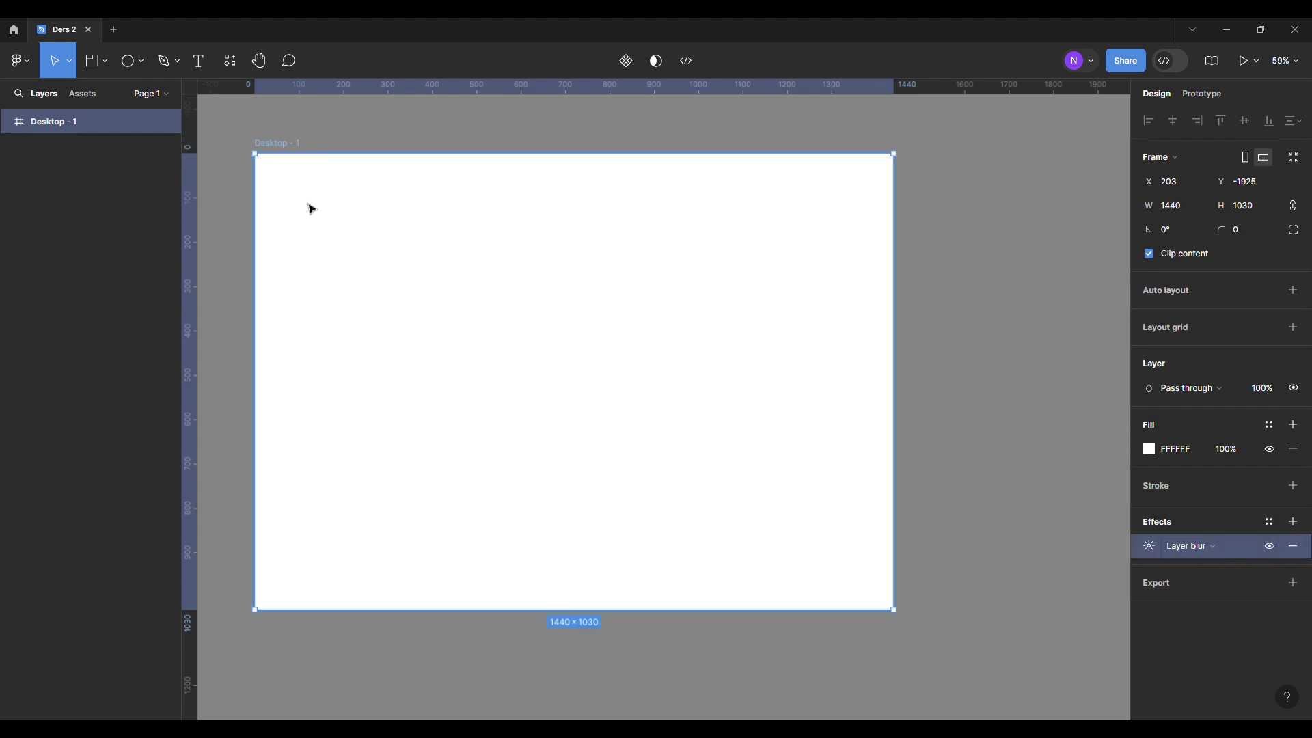
{"action": "left_click", "coordinate": [131, 67]}
{"action": "left_click_drag", "start_coordinate": [486, 251], "coordinate": [655, 471]}
- Wrap the circle in its own frame and colour it pink E87777
{"action": "right_click", "coordinate": [599, 241]}
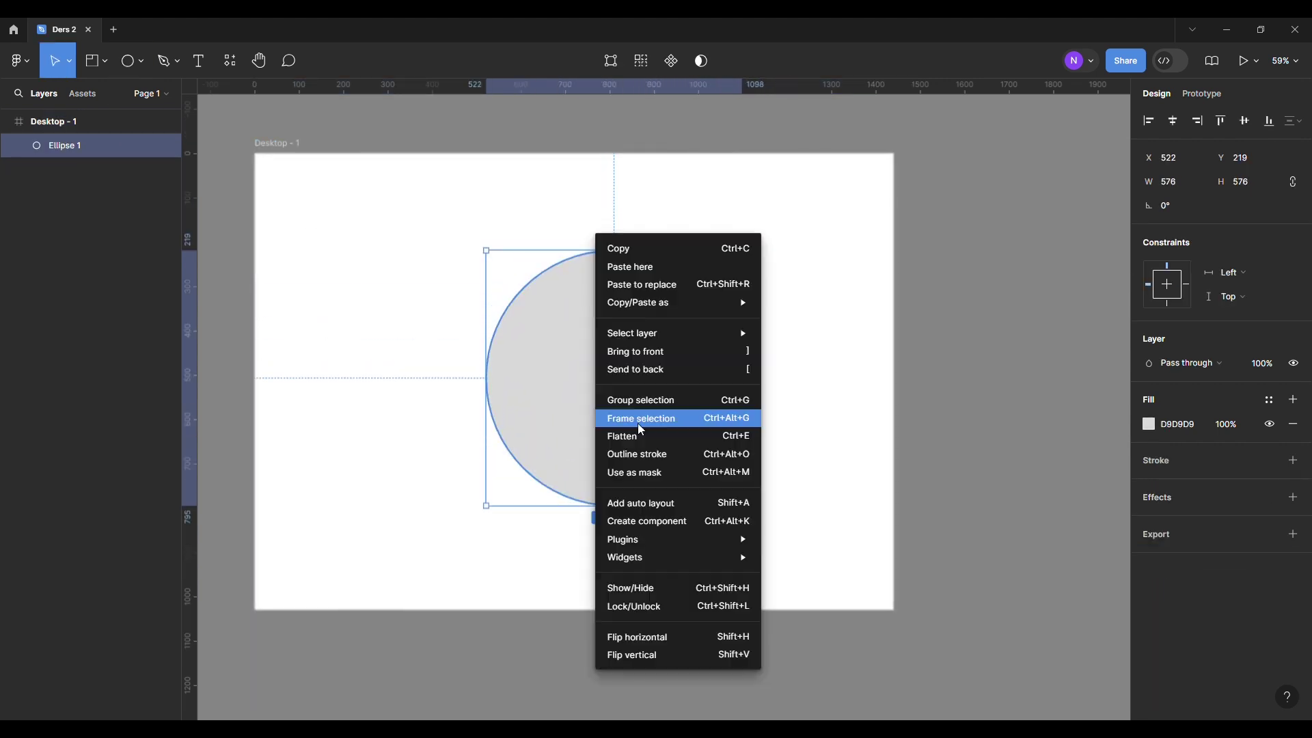
{"action": "left_click", "coordinate": [637, 424]}
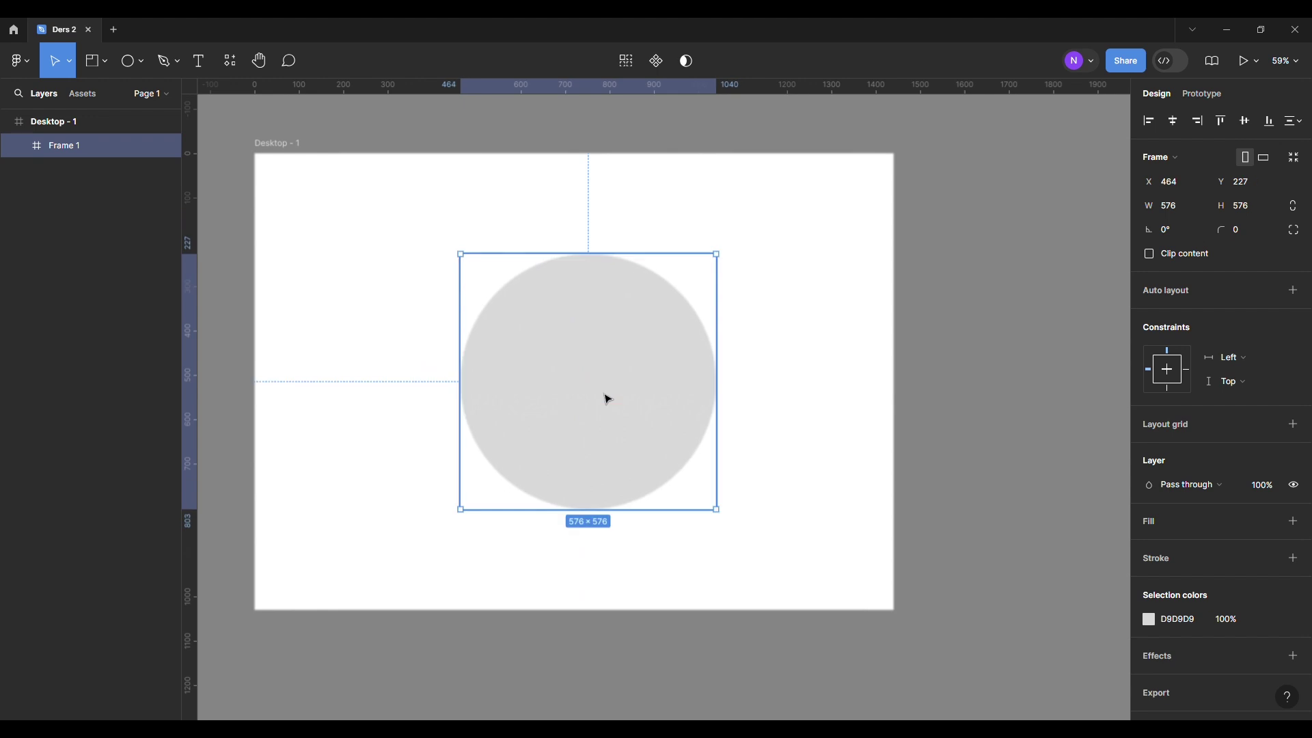
{"action": "left_click", "coordinate": [1149, 620]}
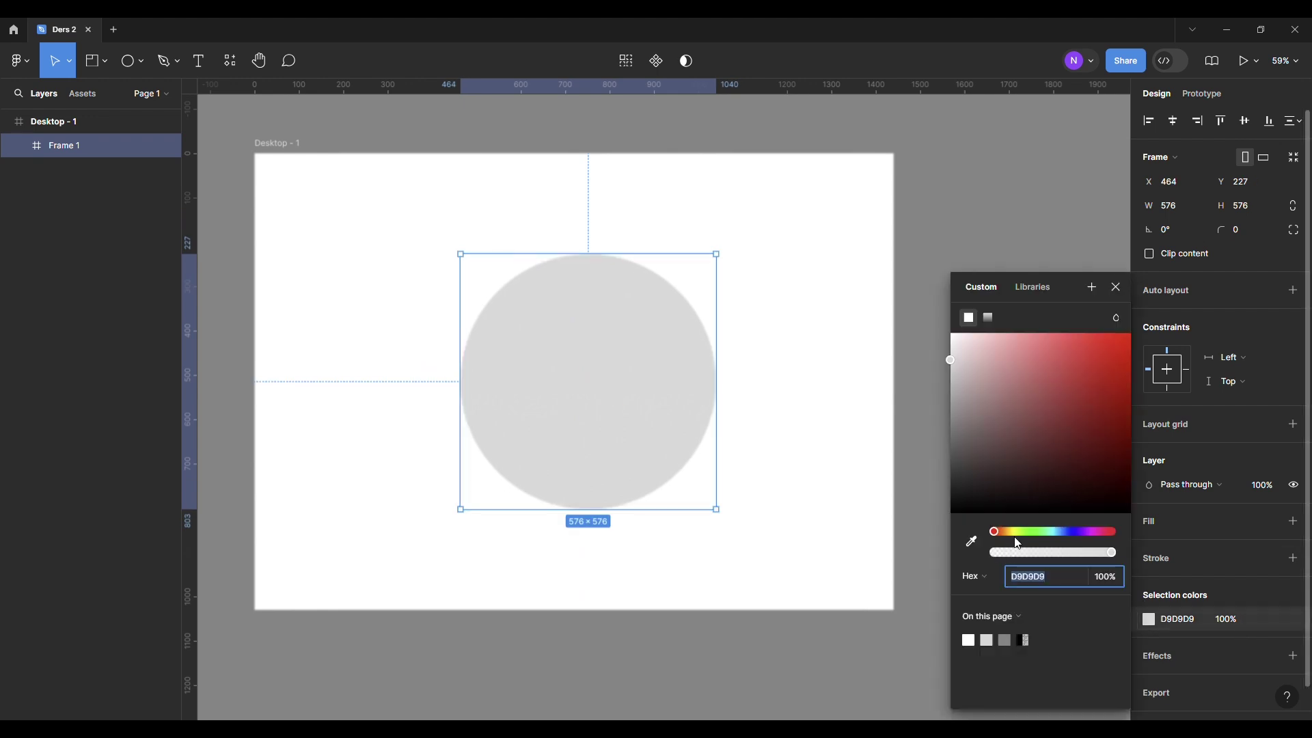
{"action": "left_click", "coordinate": [1039, 348]}
{"action": "left_click", "coordinate": [923, 342]}
{"action": "left_click", "coordinate": [711, 337]}
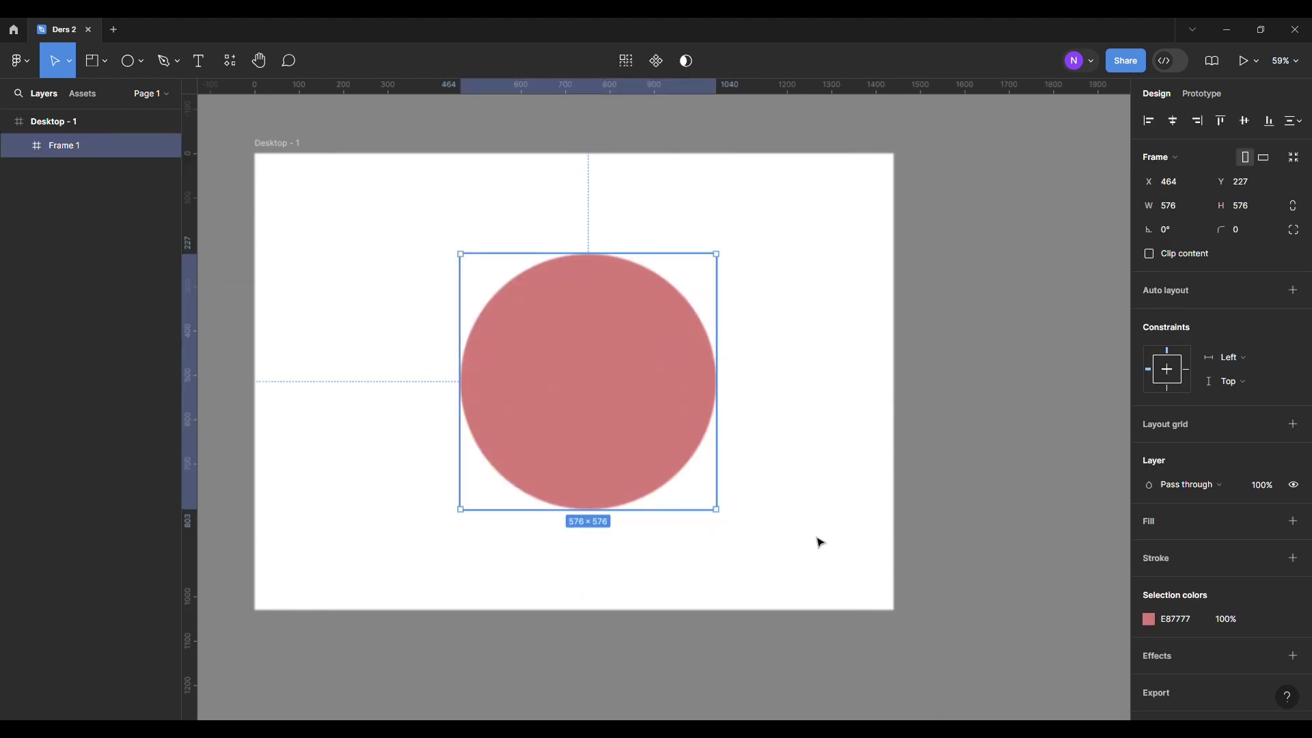
- Give the circle frame a 590.6 layer blur, move it lower right, and duplicate it
{"action": "left_click", "coordinate": [1192, 658]}
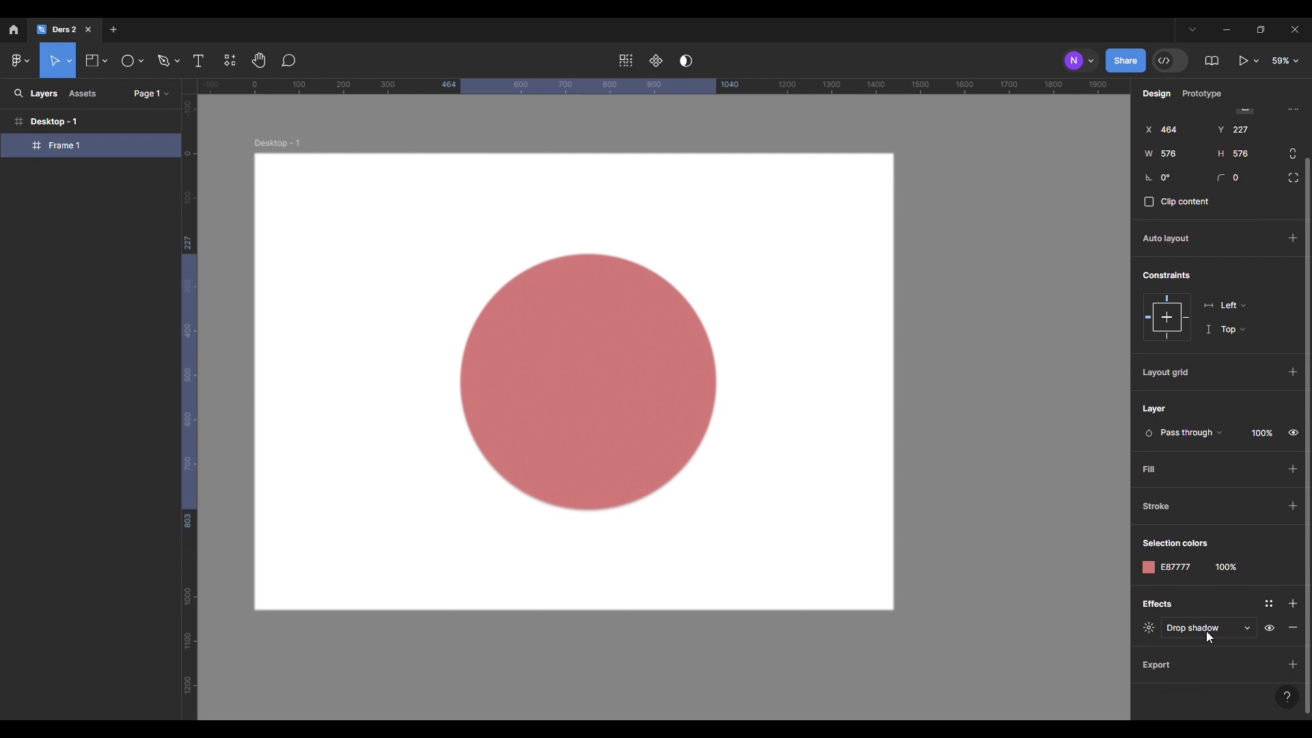
{"action": "left_click", "coordinate": [1207, 631]}
{"action": "left_click", "coordinate": [1217, 650]}
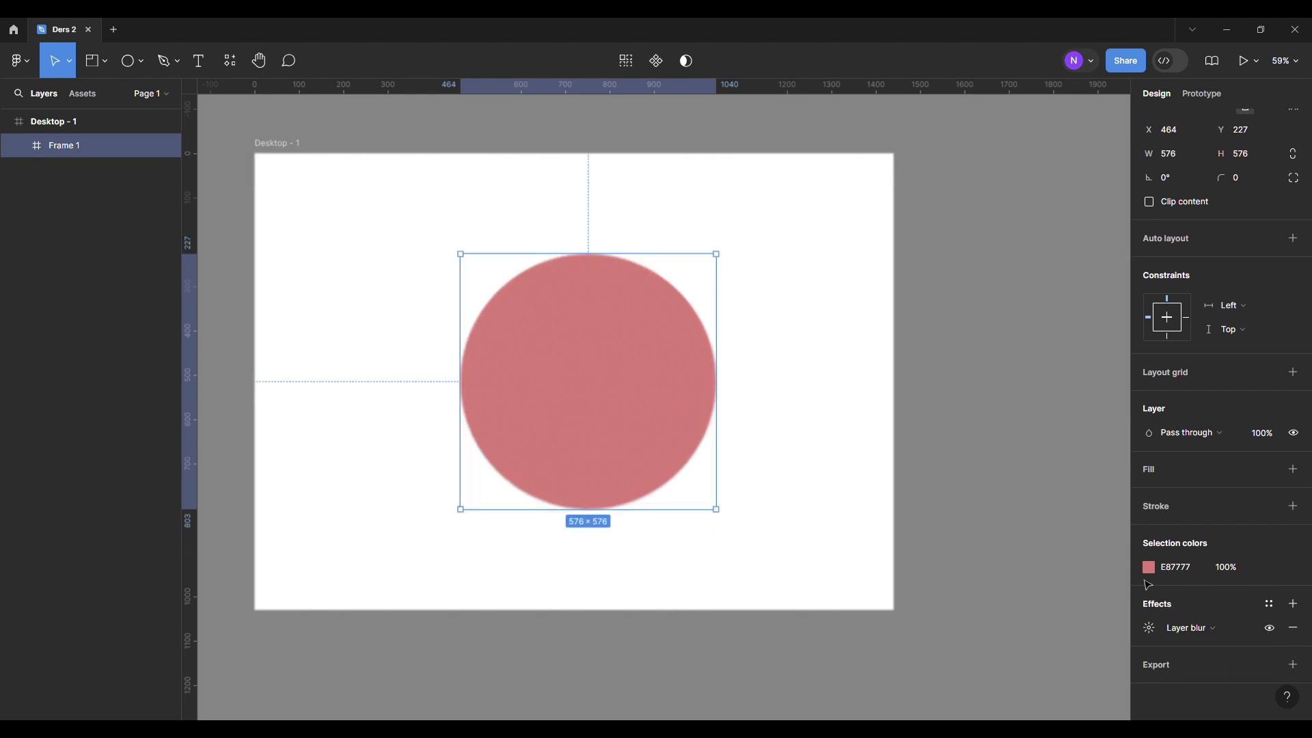
{"action": "left_click", "coordinate": [1151, 629]}
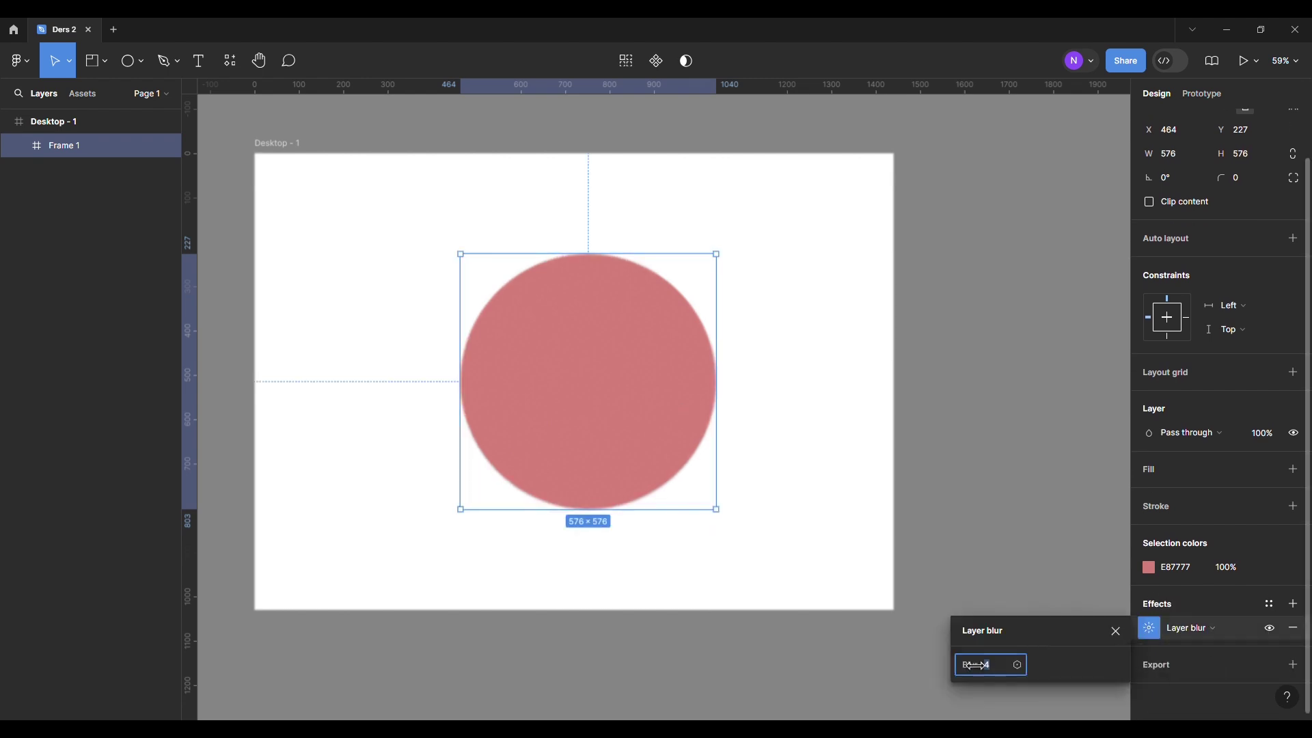
{"action": "mouse_move", "coordinate": [970, 665]}
{"action": "left_mouse_down"}
{"action": "mouse_move", "coordinate": [707, 667]}
{"action": "mouse_move", "coordinate": [976, 690]}
{"action": "mouse_move", "coordinate": [988, 670]}
{"action": "mouse_move", "coordinate": [900, 661]}
{"action": "left_mouse_up"}
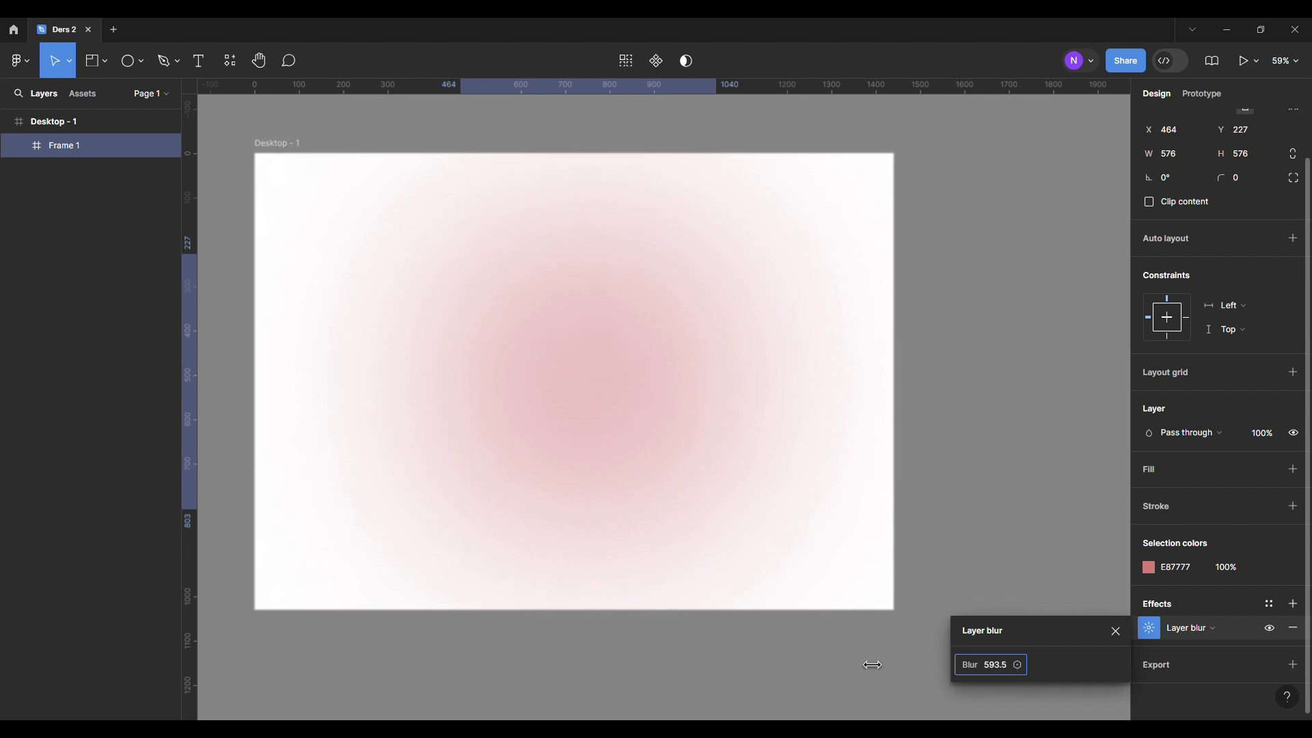
{"action": "left_click_drag", "start_coordinate": [660, 410], "coordinate": [424, 286]}
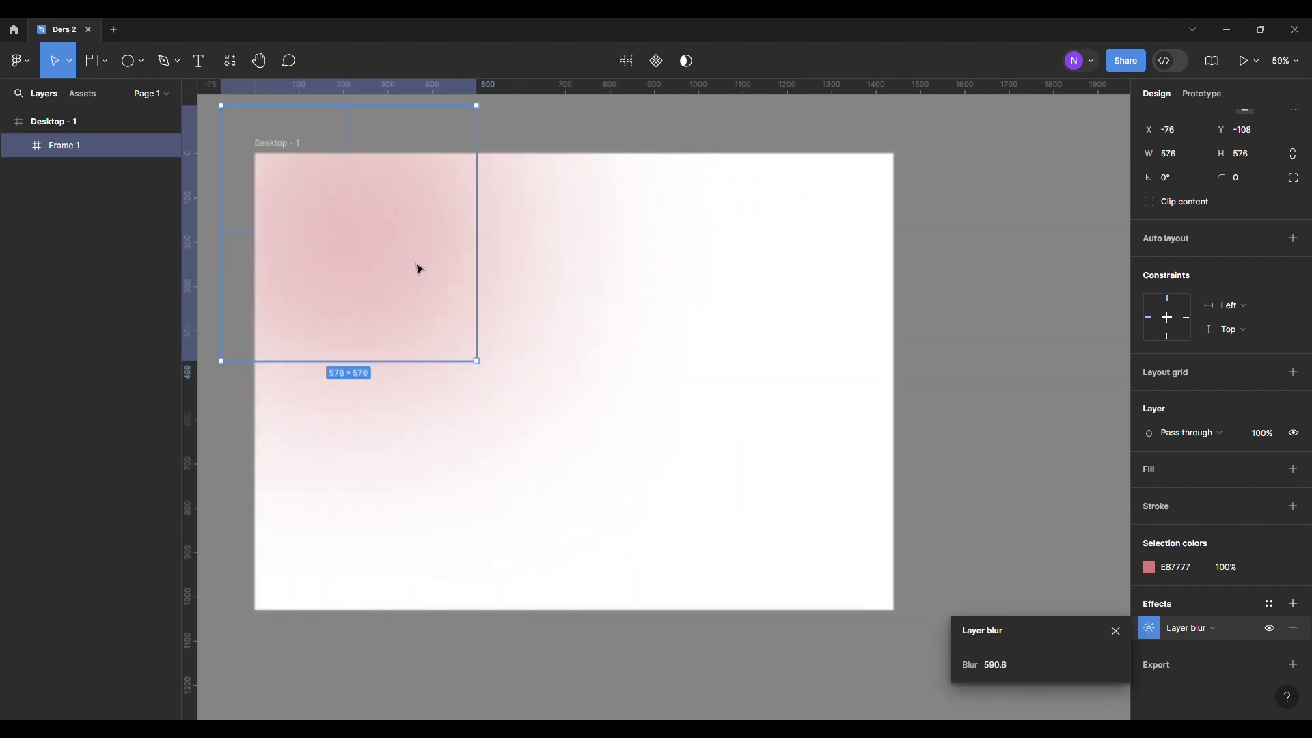
{"action": "mouse_move", "coordinate": [417, 267]}
{"action": "left_mouse_down"}
{"action": "mouse_move", "coordinate": [784, 532]}
{"action": "mouse_move", "coordinate": [369, 259]}
{"action": "left_mouse_up"}
{"action": "key", "text": "ctrl+d"}
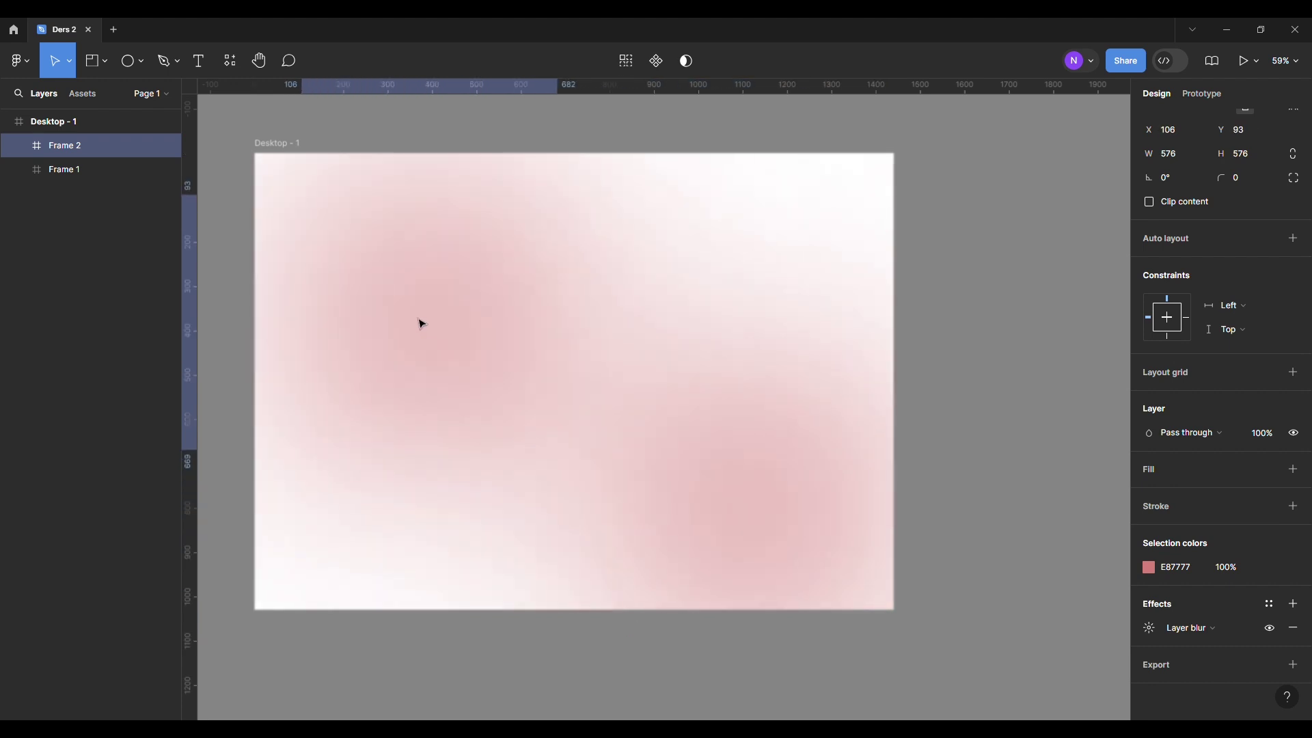
- Recolour Frame 2 blue 77B8E8
{"action": "left_click", "coordinate": [1149, 567]}
{"action": "left_click", "coordinate": [1015, 532]}
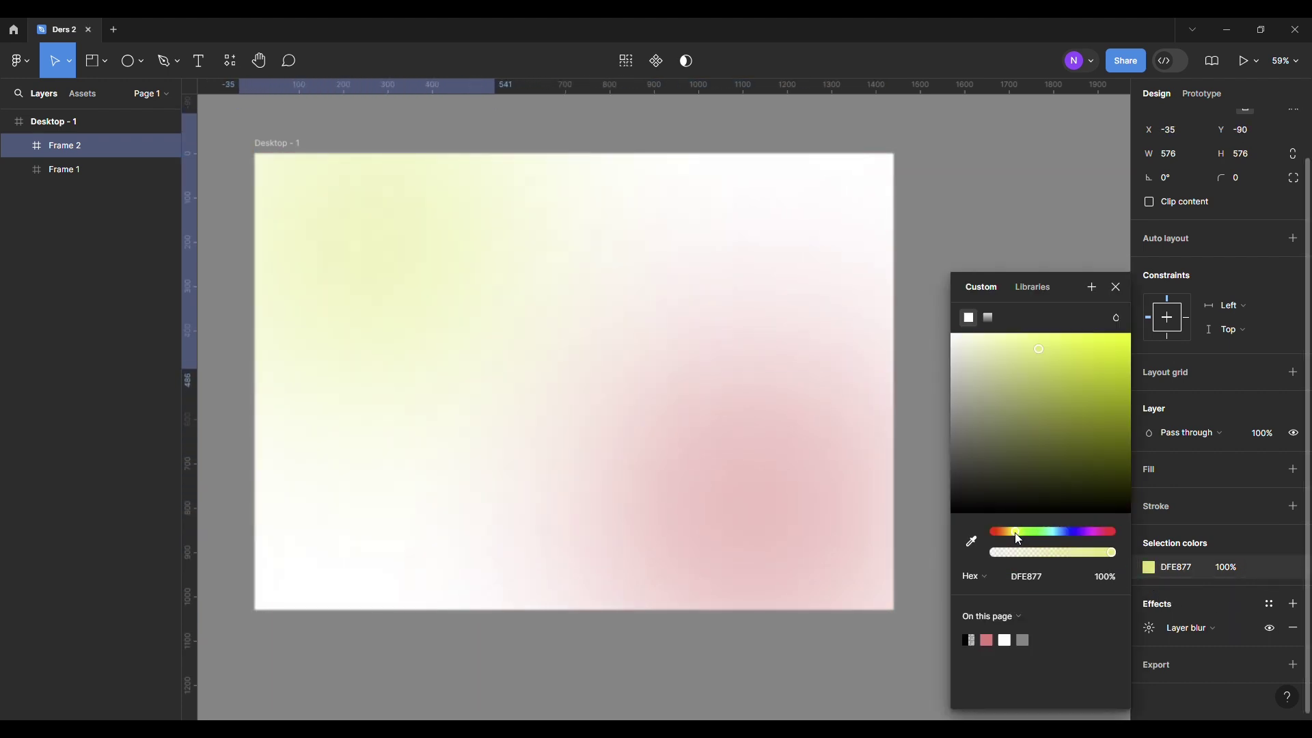
{"action": "left_click", "coordinate": [1064, 532]}
{"action": "left_click", "coordinate": [997, 182]}
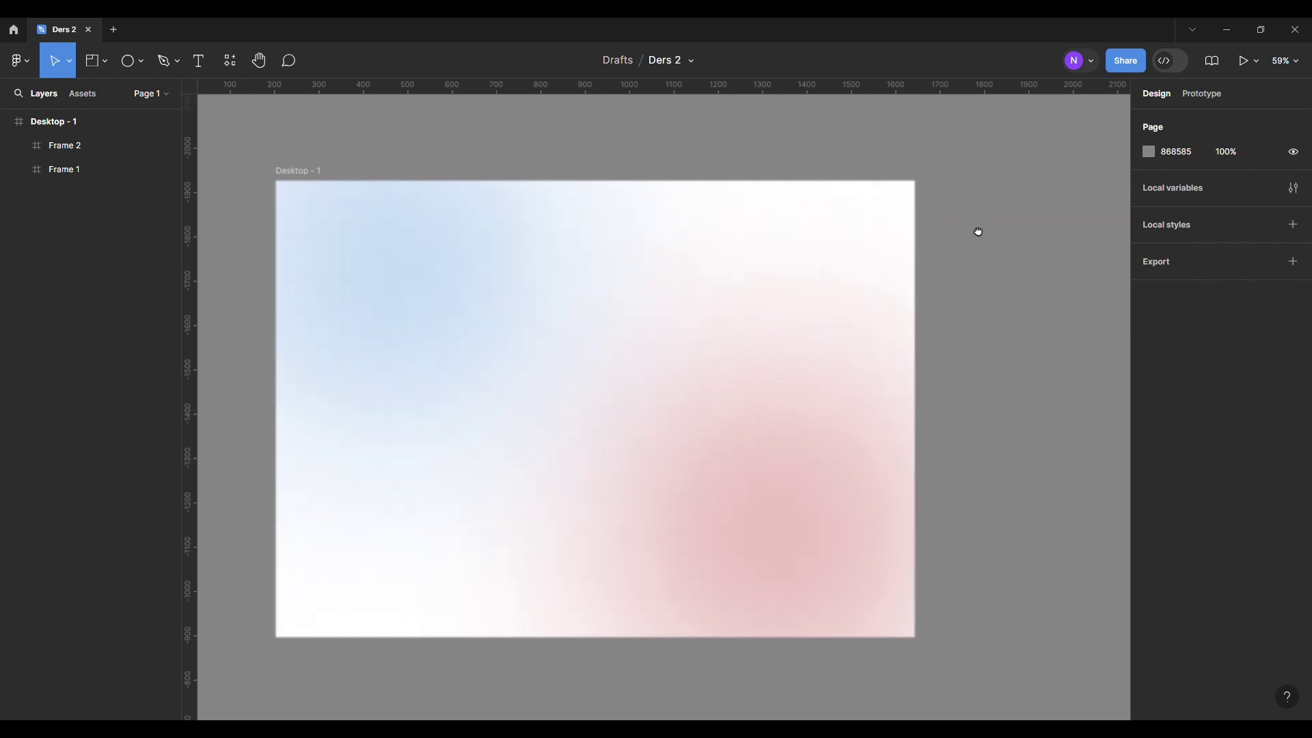
- Nudge and shrink Frame 1, undoing an accidental pull of its circle
{"action": "left_click", "coordinate": [820, 520]}
{"action": "left_click_drag", "start_coordinate": [830, 534], "coordinate": [834, 534]}
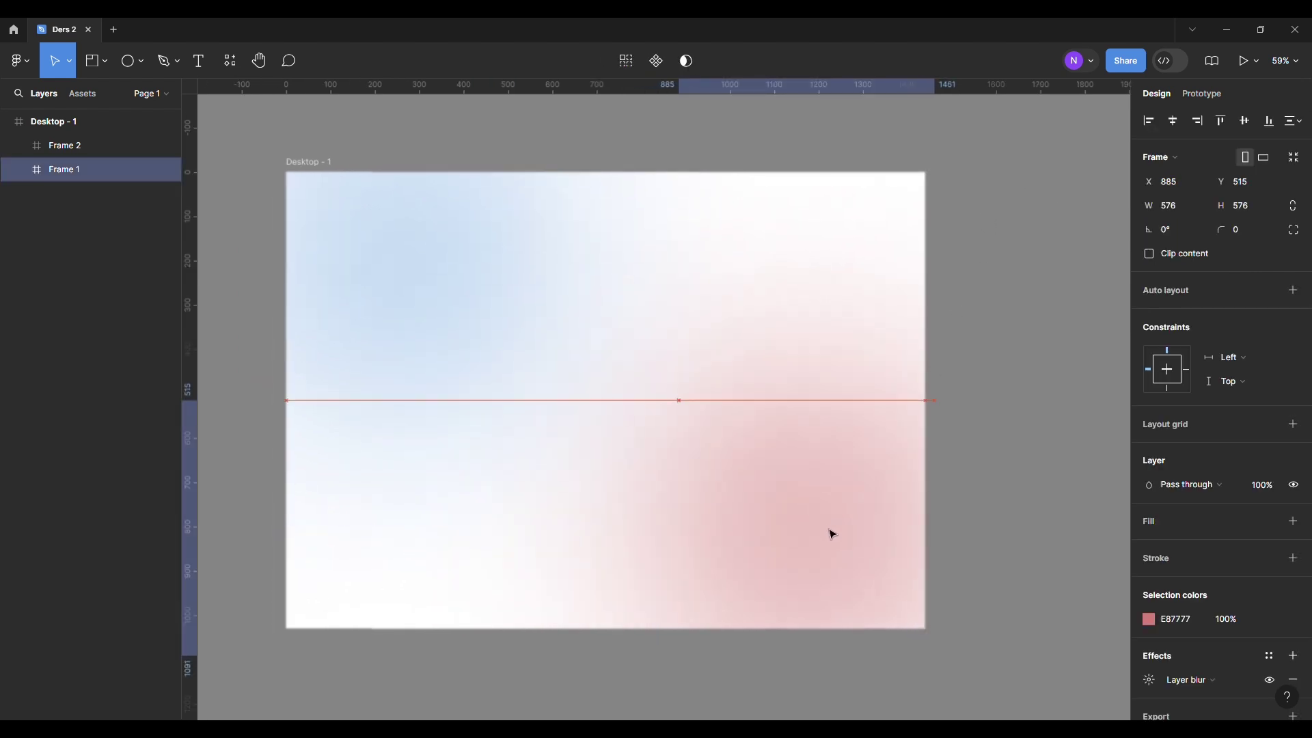
{"action": "mouse_move", "coordinate": [937, 658]}
{"action": "left_mouse_down"}
{"action": "mouse_move", "coordinate": [799, 483]}
{"action": "mouse_move", "coordinate": [838, 532]}
{"action": "left_mouse_up"}
{"action": "double_click", "coordinate": [753, 460]}
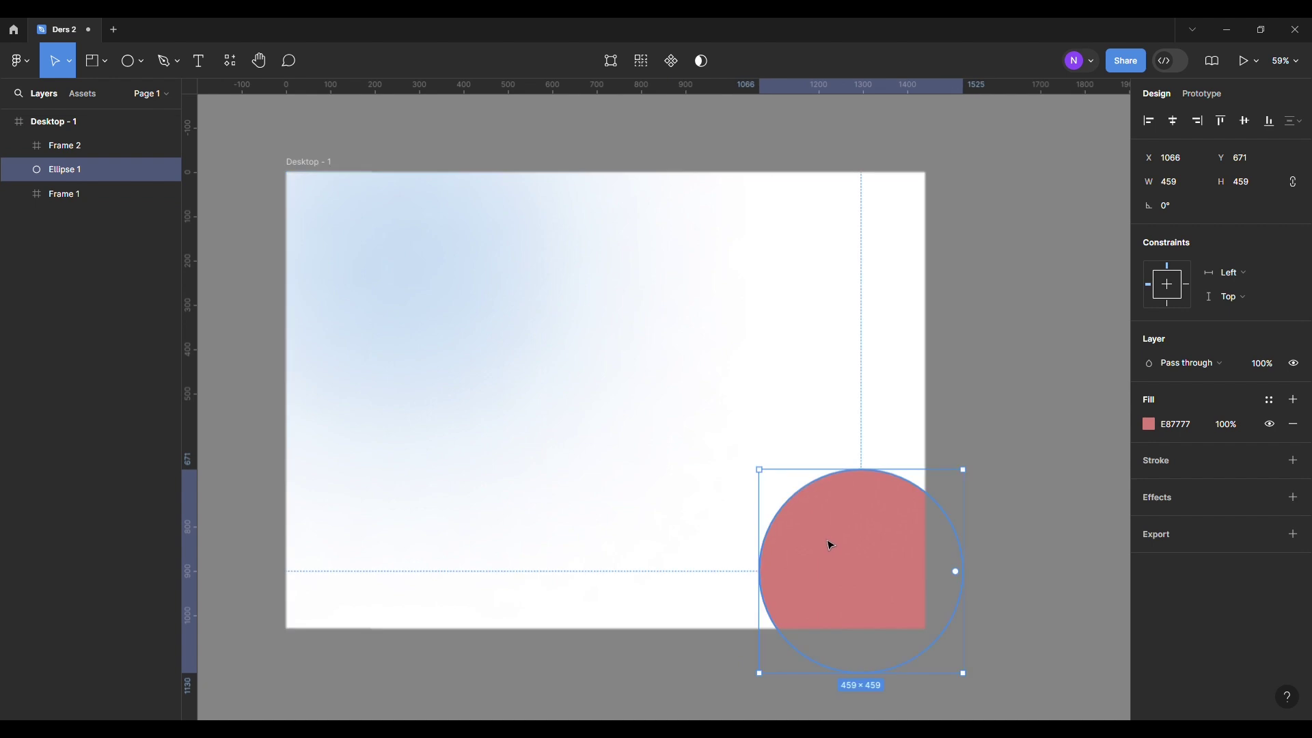
{"action": "key", "text": "ctrl+z"}
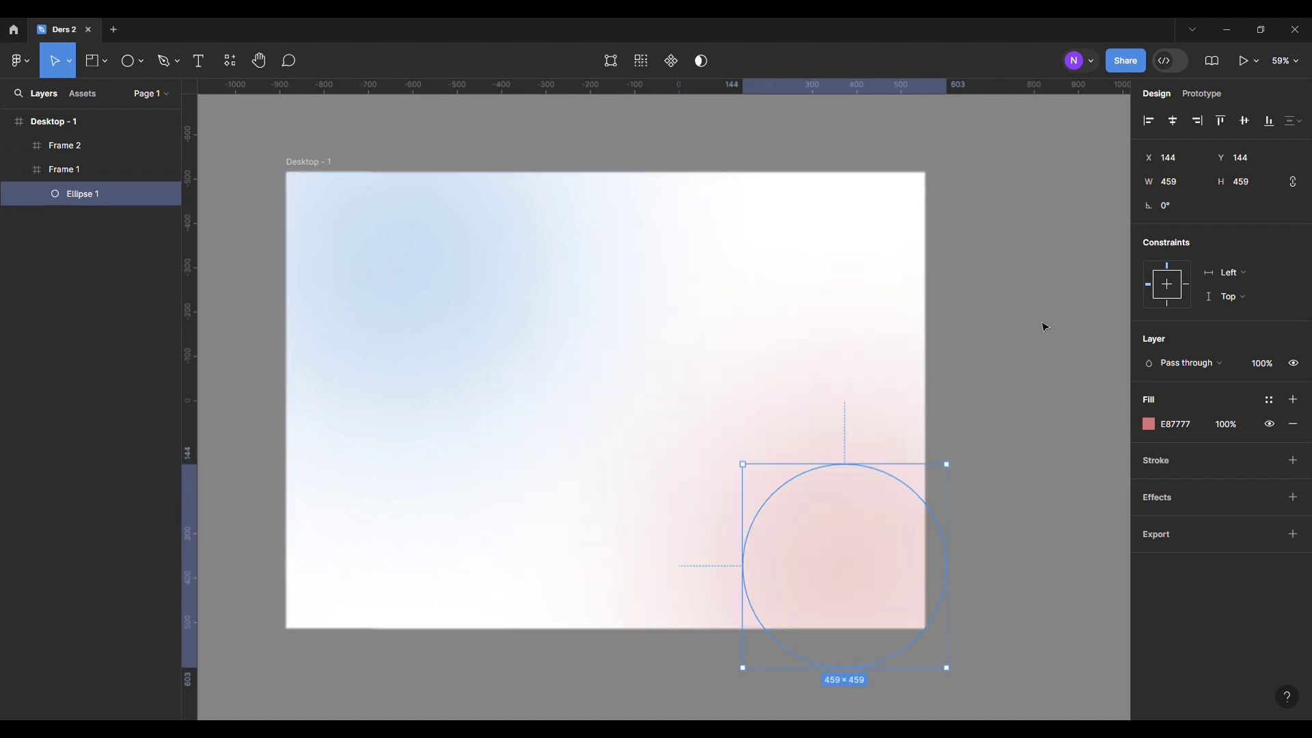
{"action": "left_click", "coordinate": [976, 357]}
{"action": "left_click_drag", "start_coordinate": [663, 330], "coordinate": [733, 320]}
- Delete Frame 2 and select the Ellipse 1 layer for removal
{"action": "left_click", "coordinate": [524, 293]}
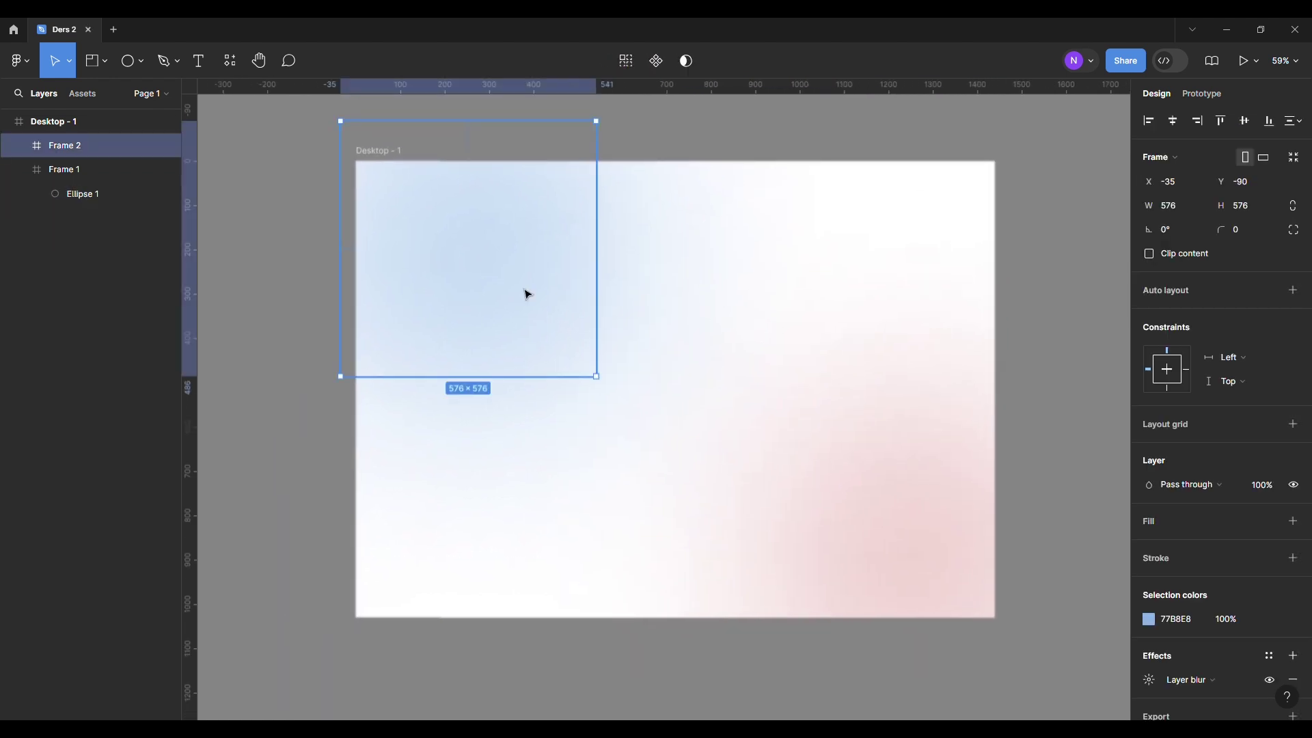
{"action": "scroll", "coordinate": [1166, 636], "scroll_direction": "down", "scroll_amount": 1}
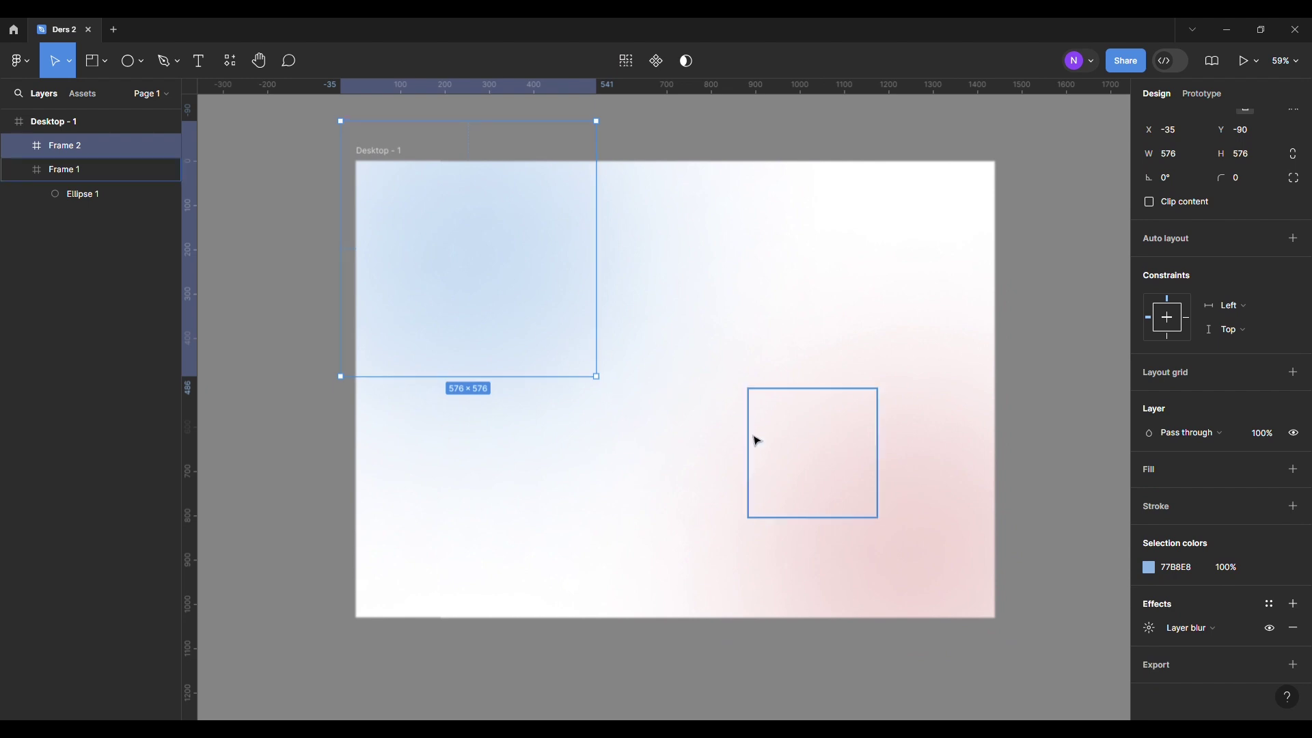
{"action": "key", "text": "Delete"}
{"action": "left_click", "coordinate": [862, 510]}
- Delete Ellipse 1 and Frame 1 from the canvas
{"action": "key", "text": "Delete"}
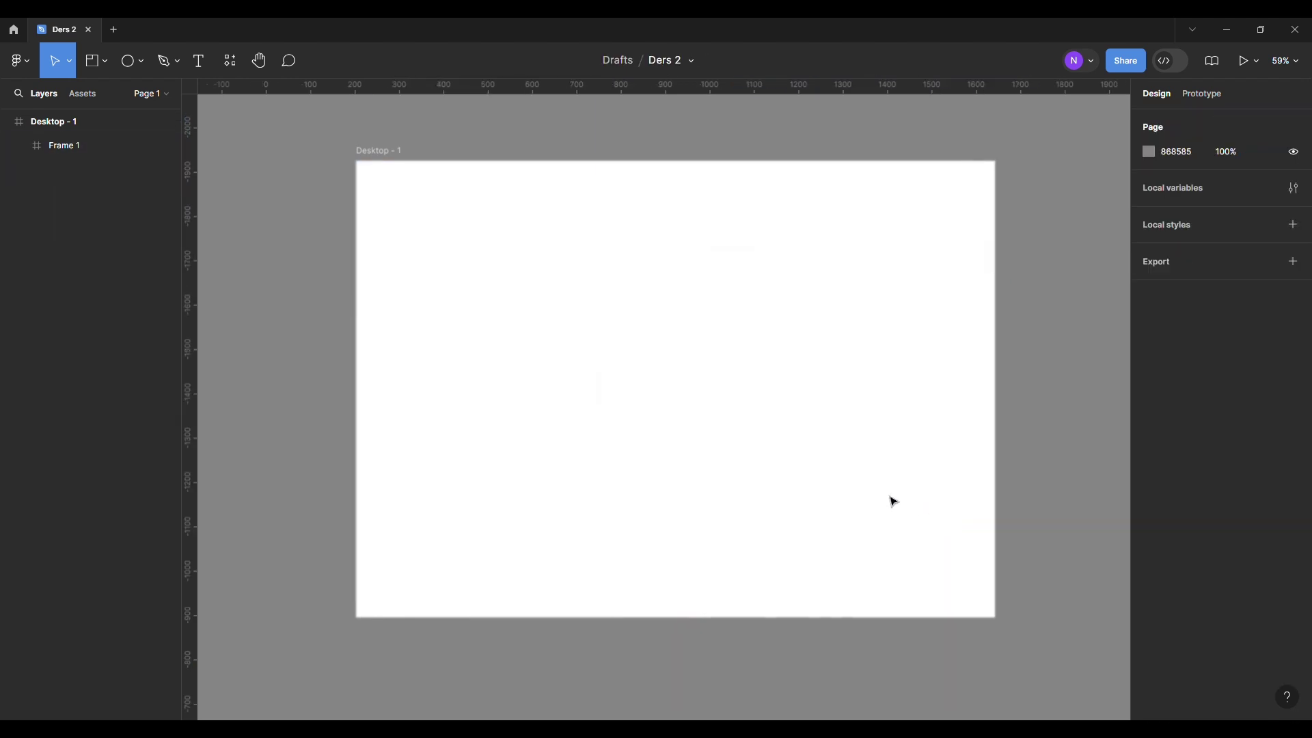
{"action": "left_click", "coordinate": [822, 432]}
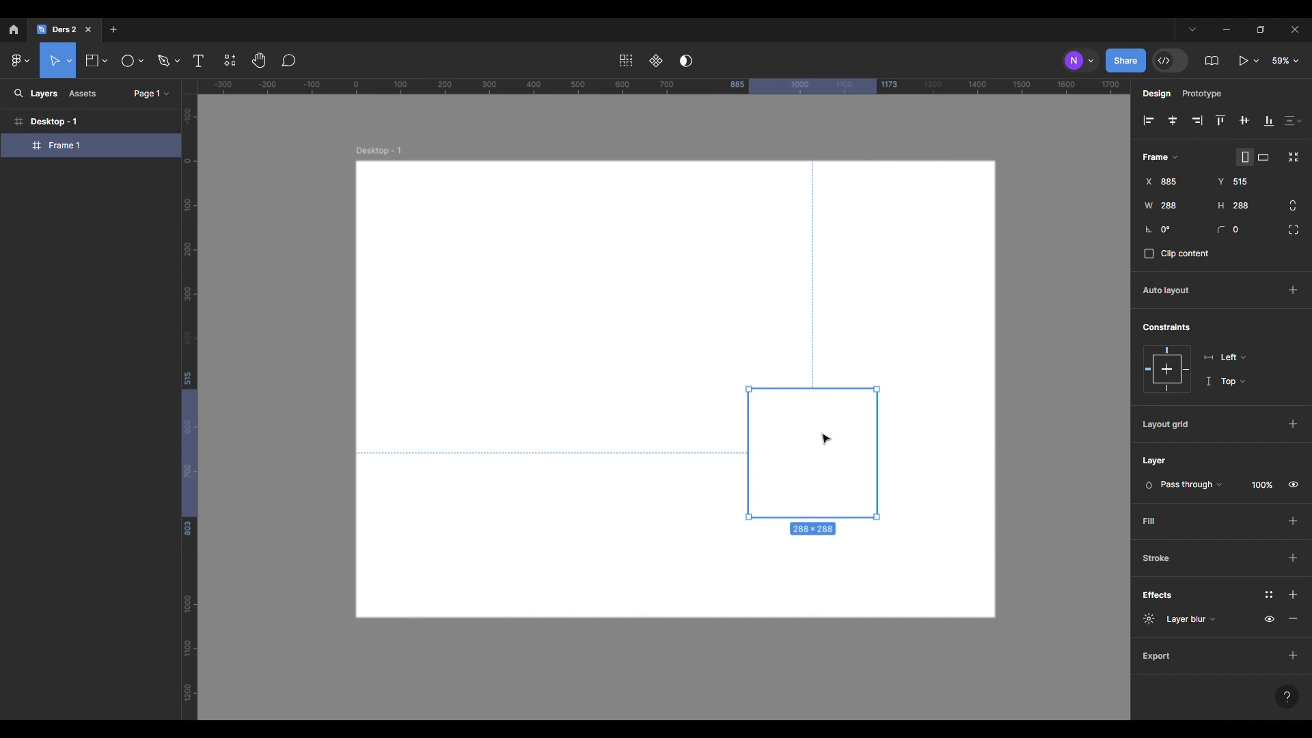
{"action": "key", "text": "Delete"}
- Set the page background colour to black, 000000
{"action": "scroll", "coordinate": [882, 370], "scroll_direction": "down", "scroll_amount": 5}
{"action": "scroll", "coordinate": [791, 366], "scroll_direction": "up", "scroll_amount": 2}
{"action": "scroll", "coordinate": [966, 363], "scroll_direction": "up", "scroll_amount": 3}
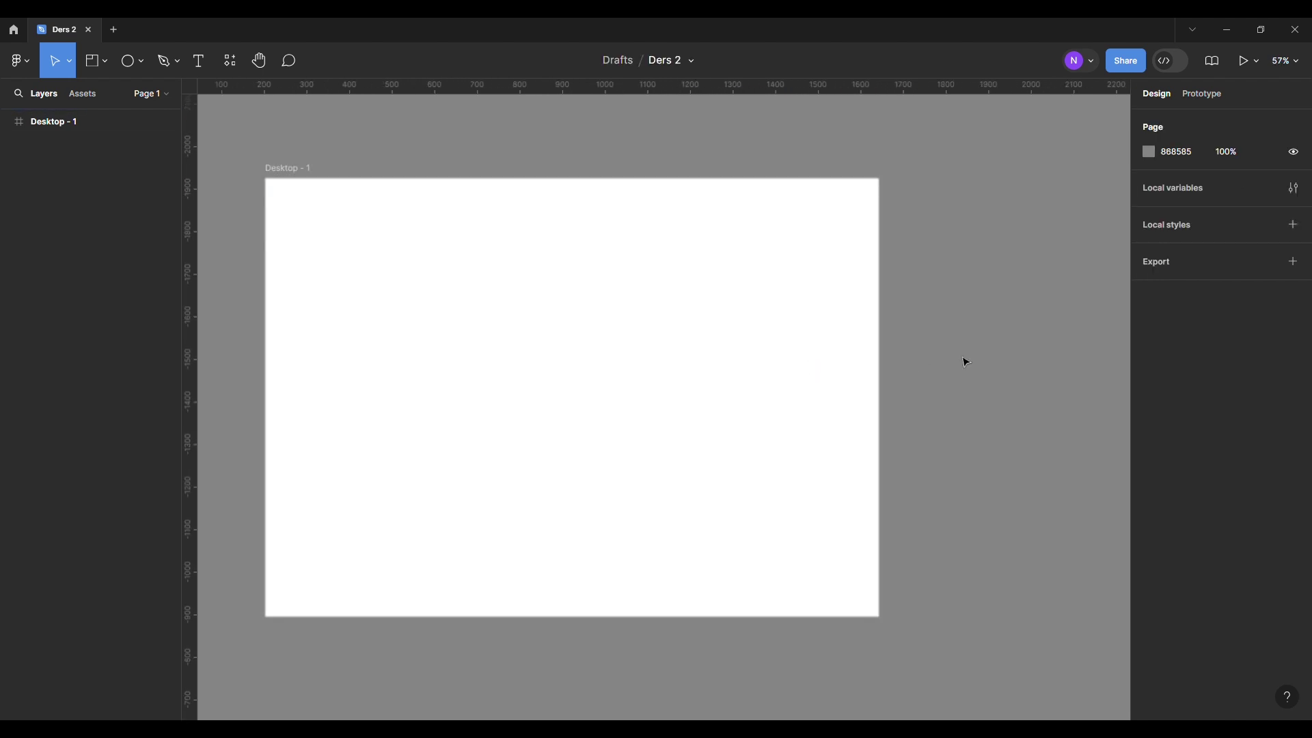
{"action": "scroll", "coordinate": [967, 363], "scroll_direction": "left", "scroll_amount": 3}
{"action": "left_click", "coordinate": [1149, 151]}
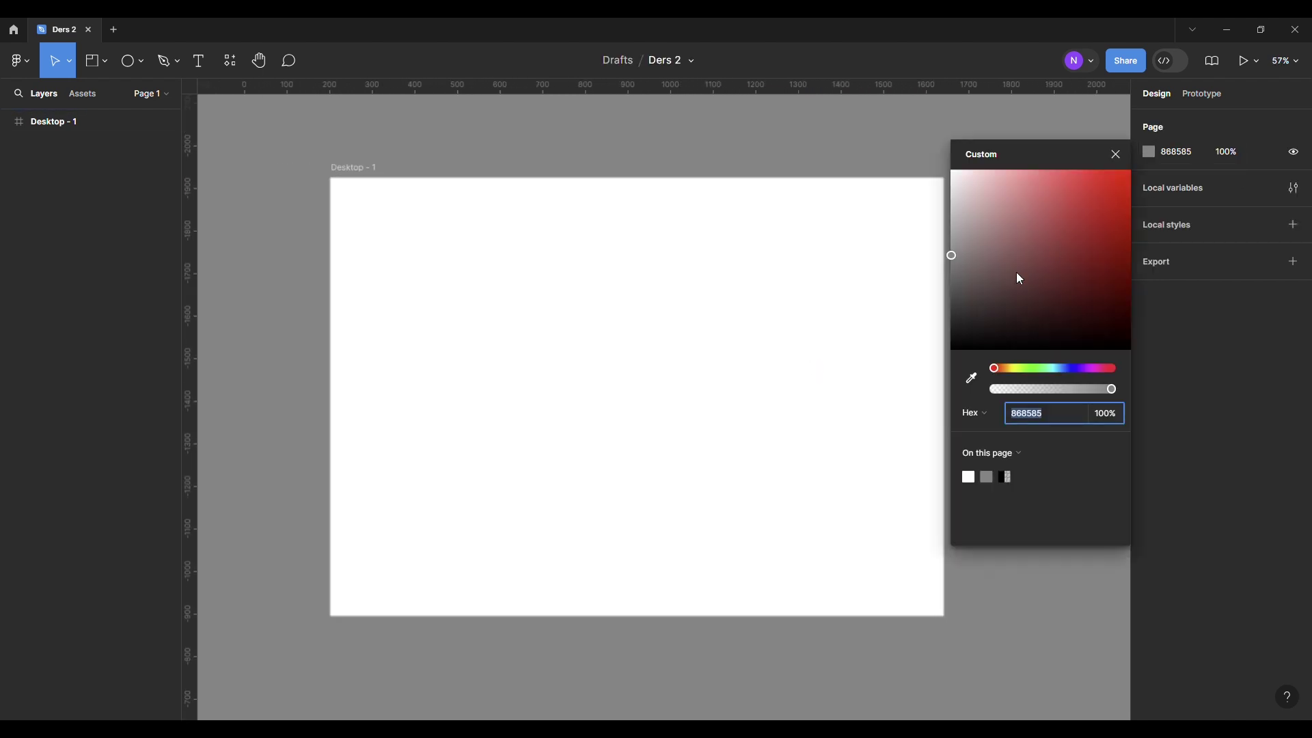
{"action": "type", "text": "000000"}
{"action": "key", "text": "Return"}
- Switch Desktop - 1 to a background blur and set its fill opacity to 70%
{"action": "left_click", "coordinate": [601, 266]}
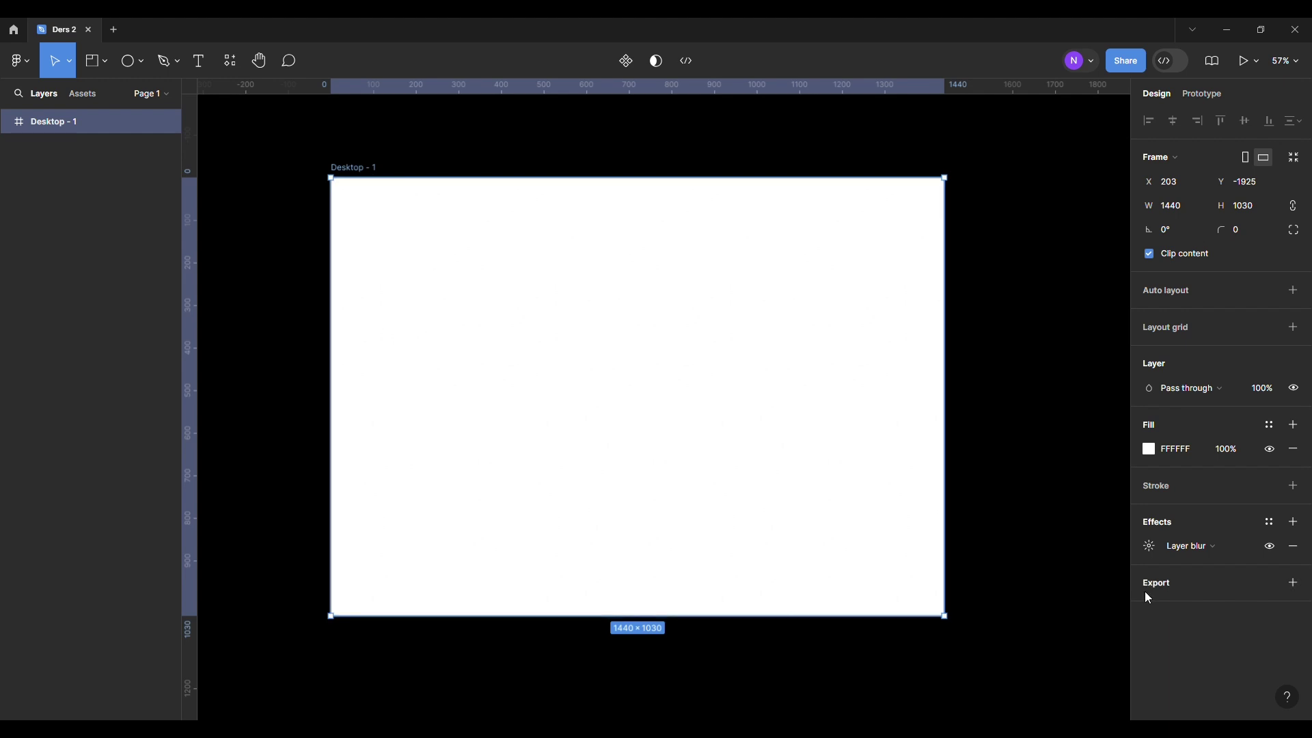
{"action": "left_click", "coordinate": [1178, 555]}
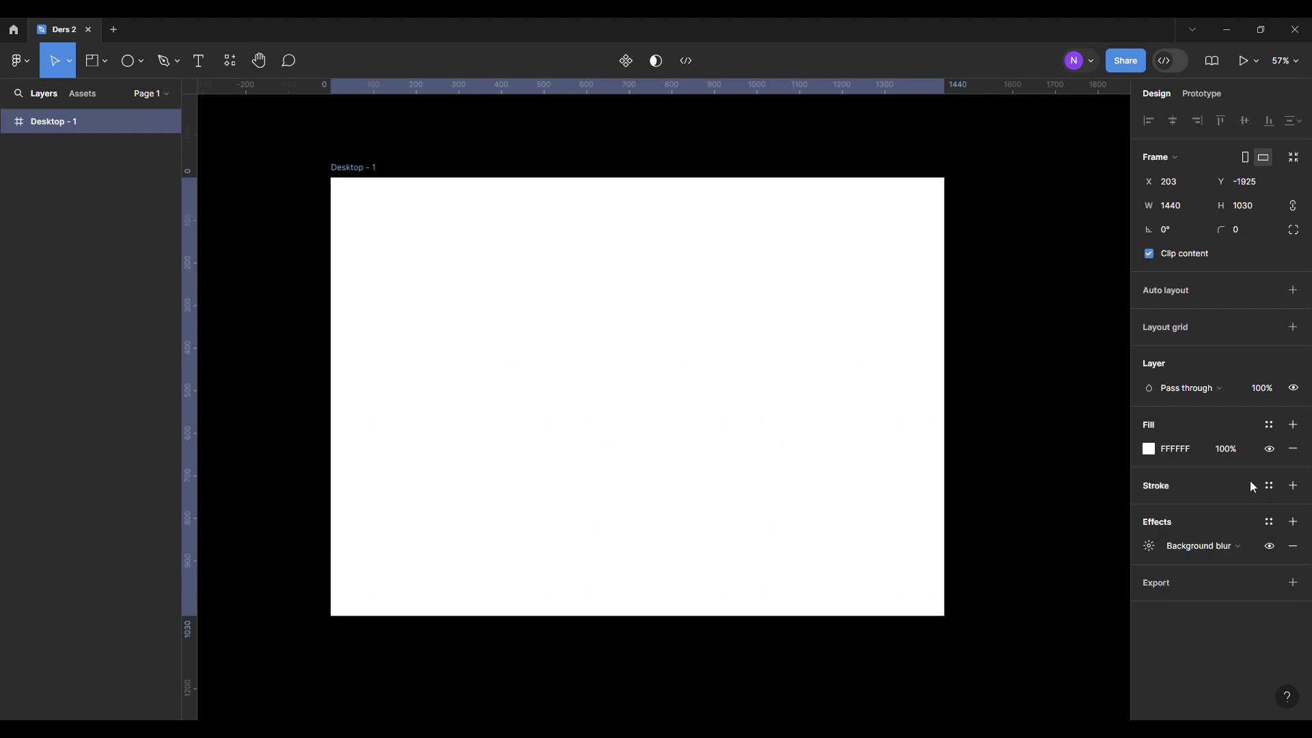
{"action": "left_click", "coordinate": [1239, 461]}
{"action": "type", "text": "70"}
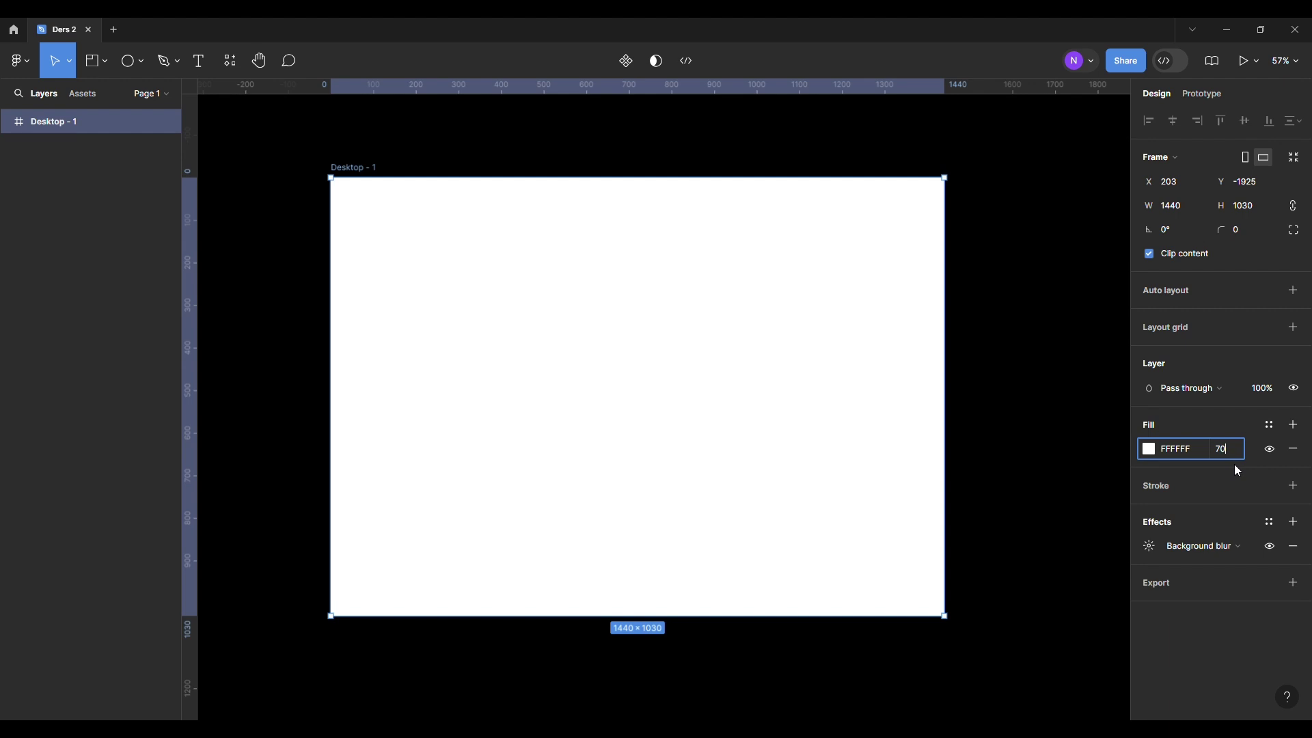
{"action": "key", "text": "Return"}
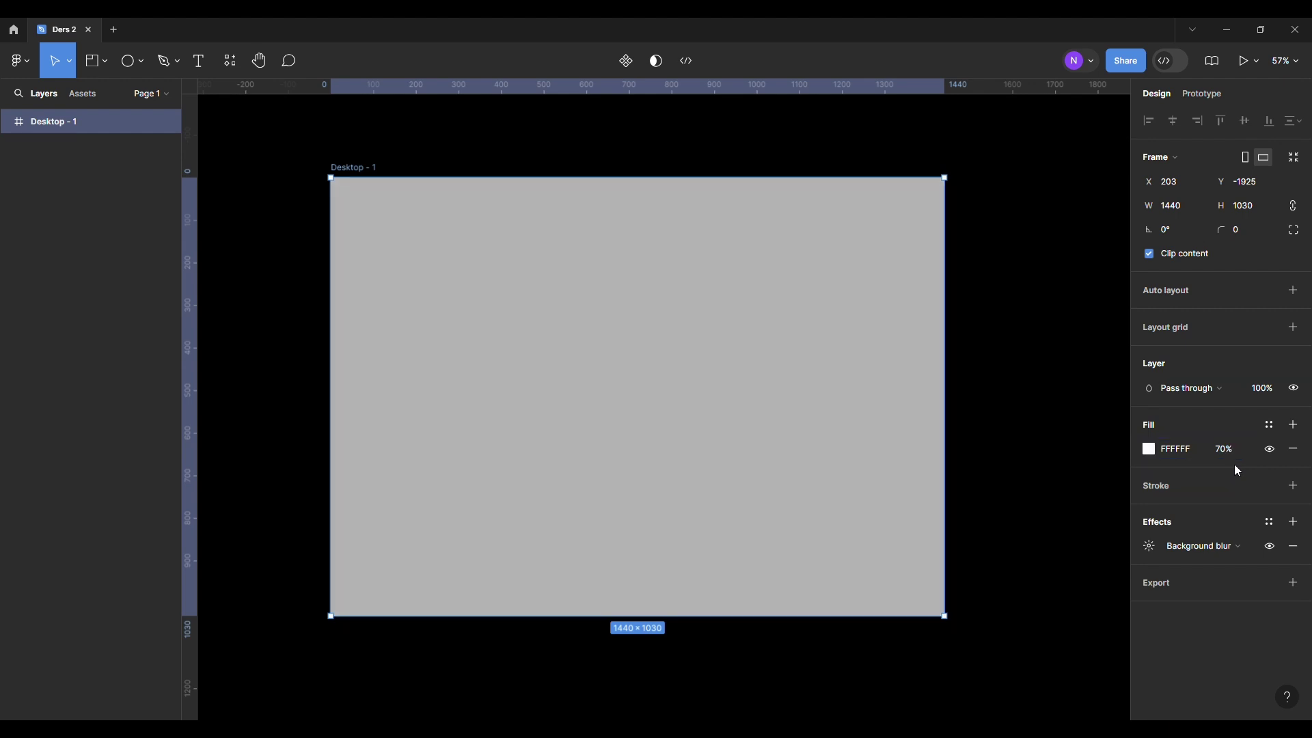
- Raise the frame's background blur amount to 22.1
{"action": "left_click", "coordinate": [1149, 546]}
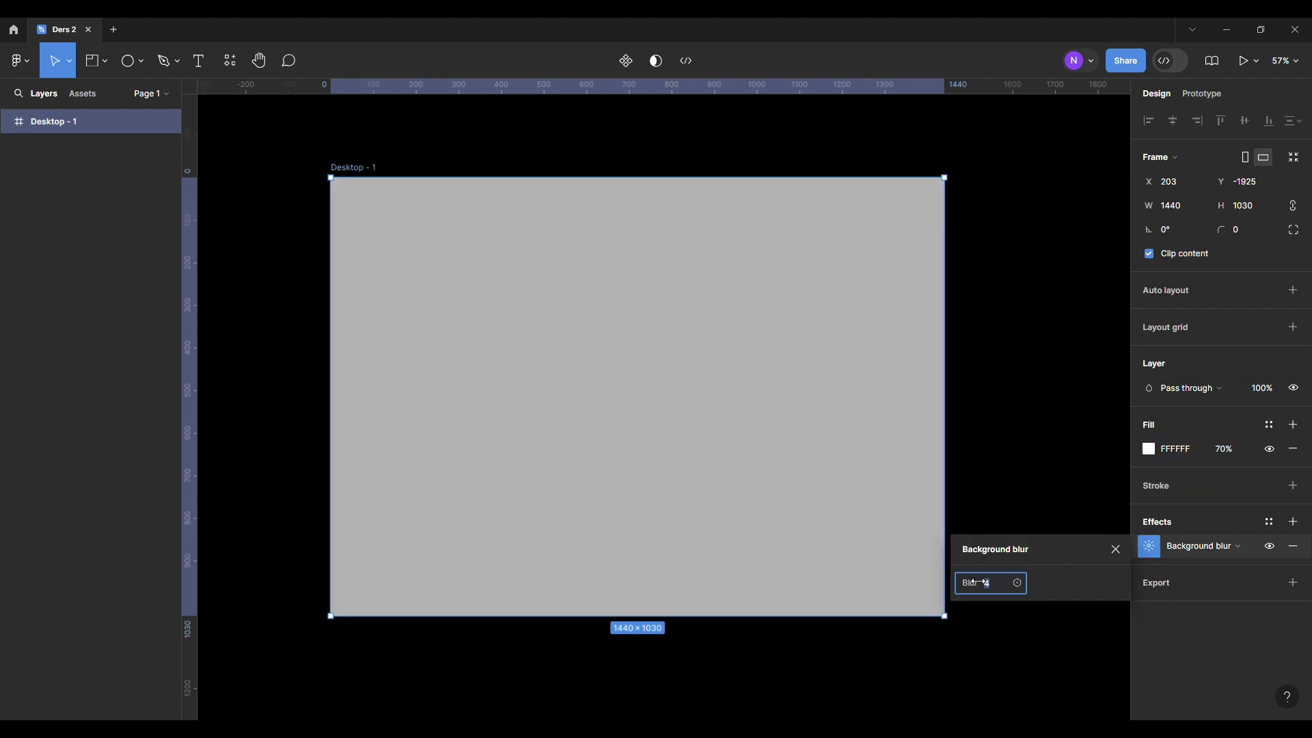
{"action": "left_click_drag", "start_coordinate": [969, 585], "coordinate": [862, 597]}
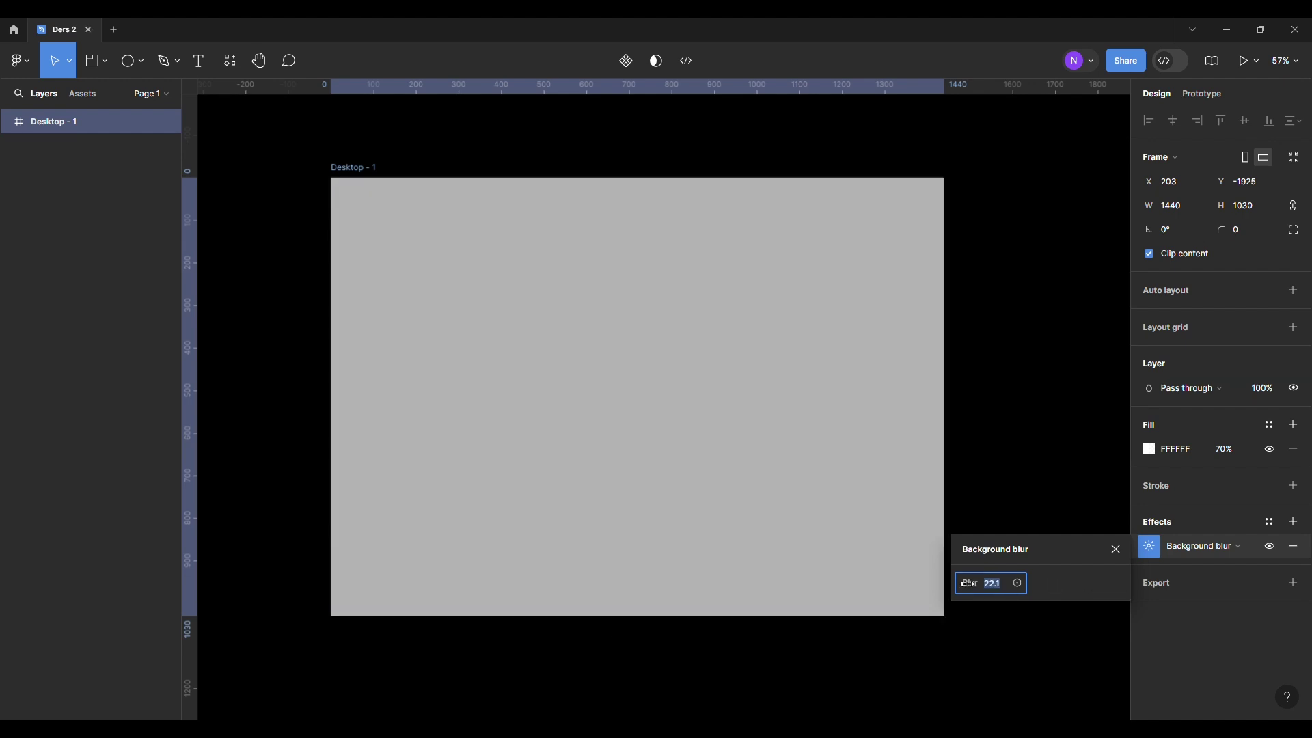
{"action": "left_click_drag", "start_coordinate": [863, 597], "coordinate": [163, 84]}
- Draw a large circle, send it to the back and place it at the frame's top-right corner
{"action": "left_click", "coordinate": [133, 69]}
{"action": "left_click_drag", "start_coordinate": [621, 203], "coordinate": [909, 492]}
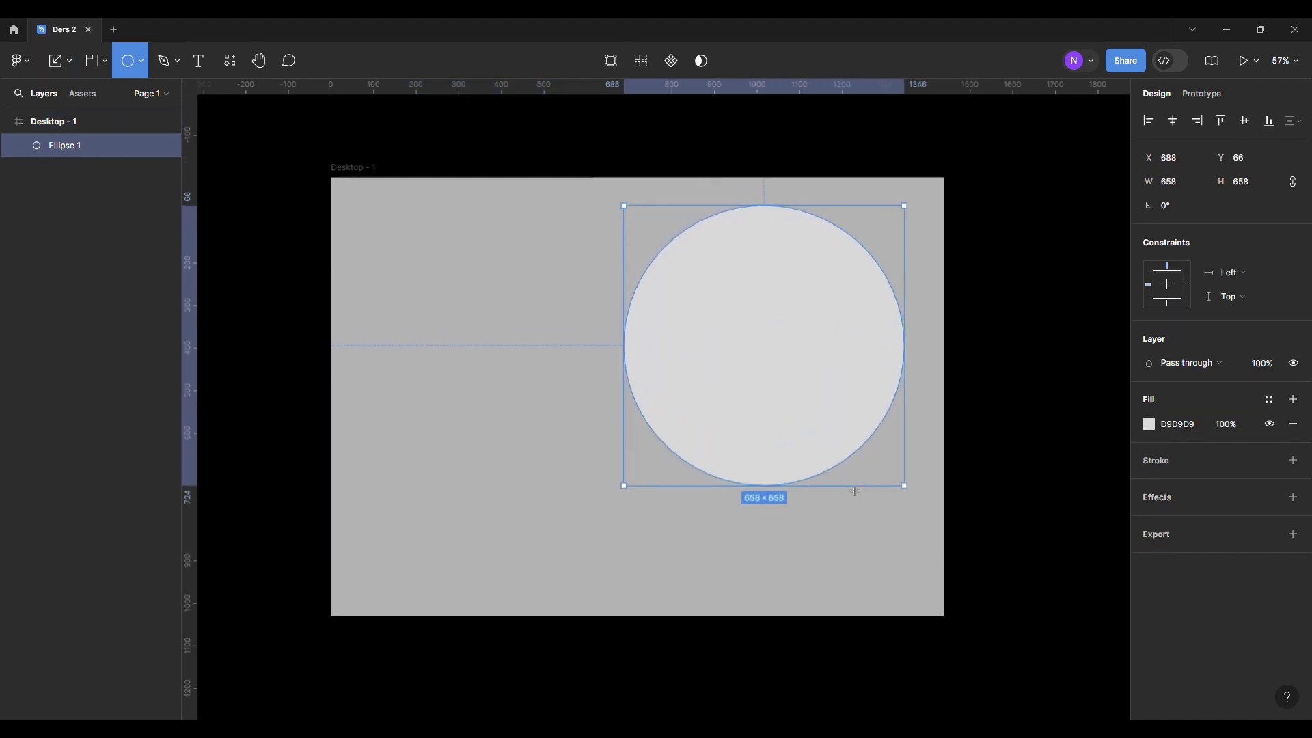
{"action": "mouse_move", "coordinate": [770, 401]}
{"action": "left_mouse_down"}
{"action": "mouse_move", "coordinate": [805, 335]}
{"action": "mouse_move", "coordinate": [1078, 440]}
{"action": "left_mouse_up"}
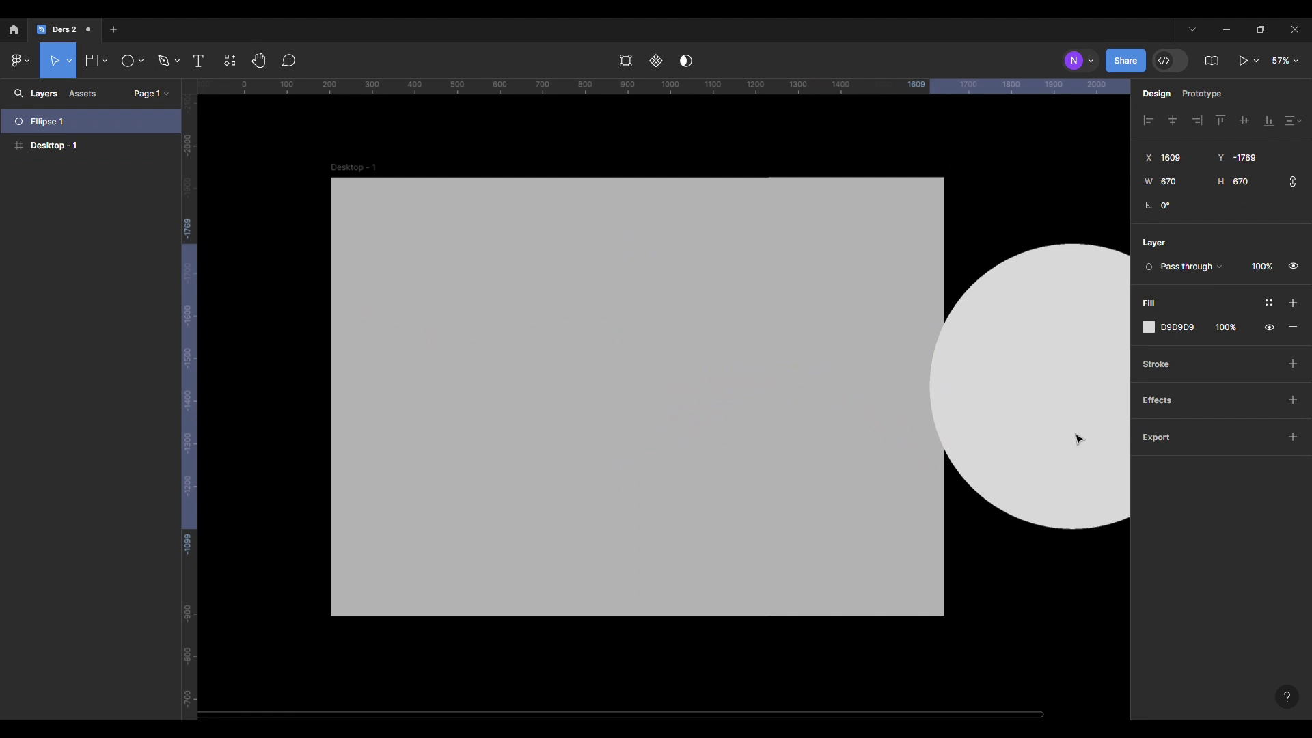
{"action": "right_click", "coordinate": [1041, 428]}
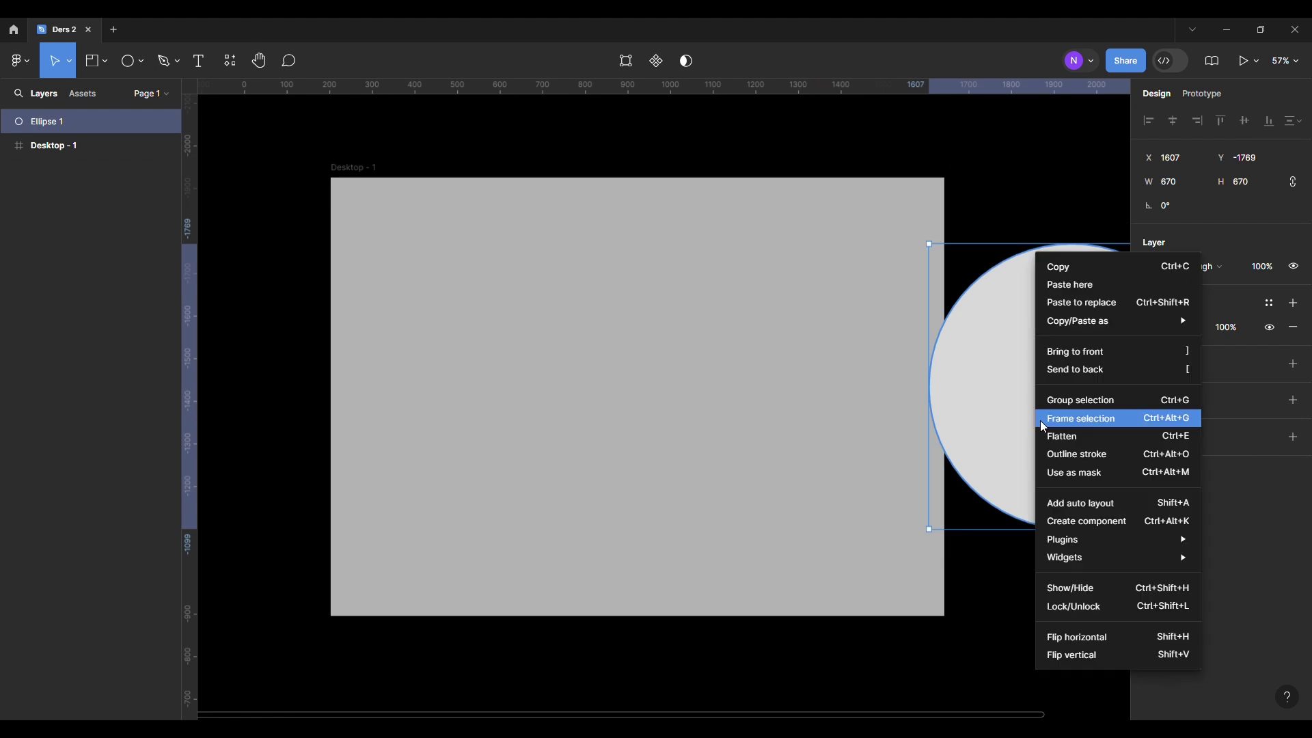
{"action": "left_click", "coordinate": [1075, 370]}
{"action": "mouse_move", "coordinate": [1031, 440]}
{"action": "left_mouse_down"}
{"action": "mouse_move", "coordinate": [837, 312]}
{"action": "mouse_move", "coordinate": [957, 242]}
{"action": "left_mouse_up"}
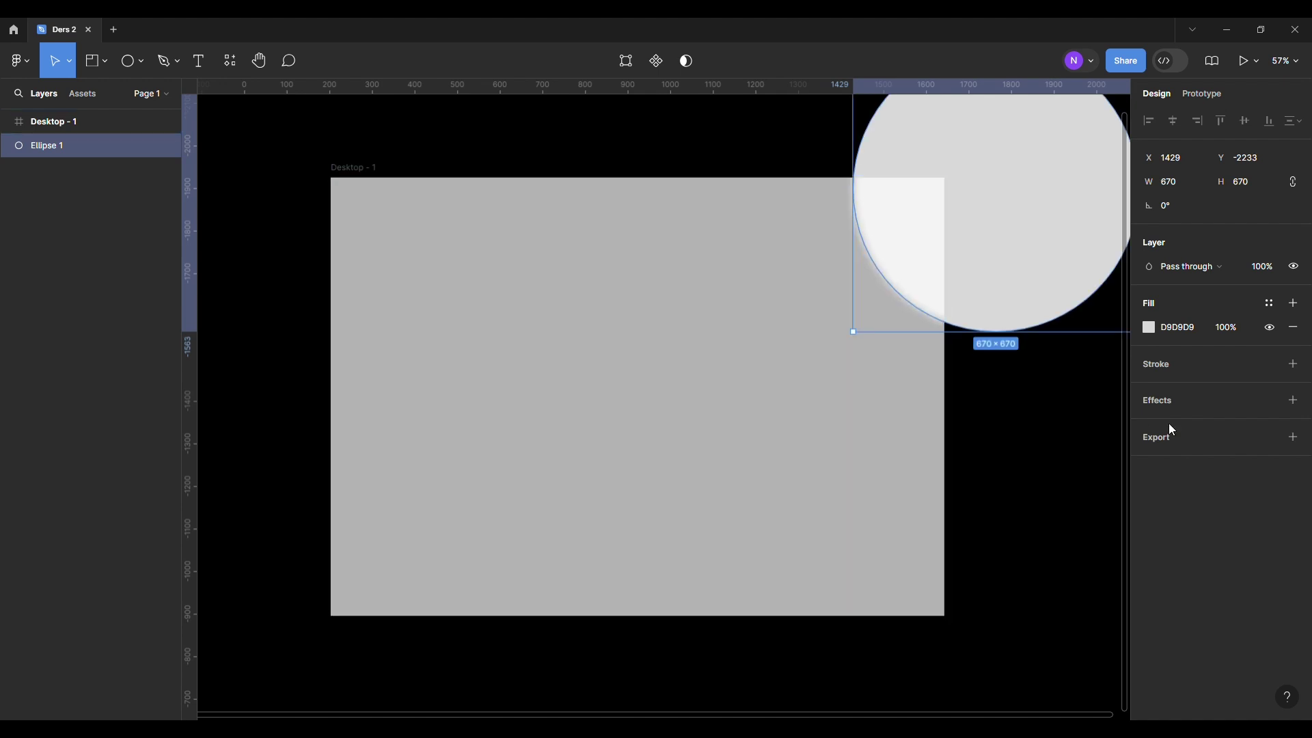
{"action": "left_click", "coordinate": [1151, 330]}
- Make the circle red, FE5151, and reframe the view on the whole design
{"action": "left_click", "coordinate": [1079, 333]}
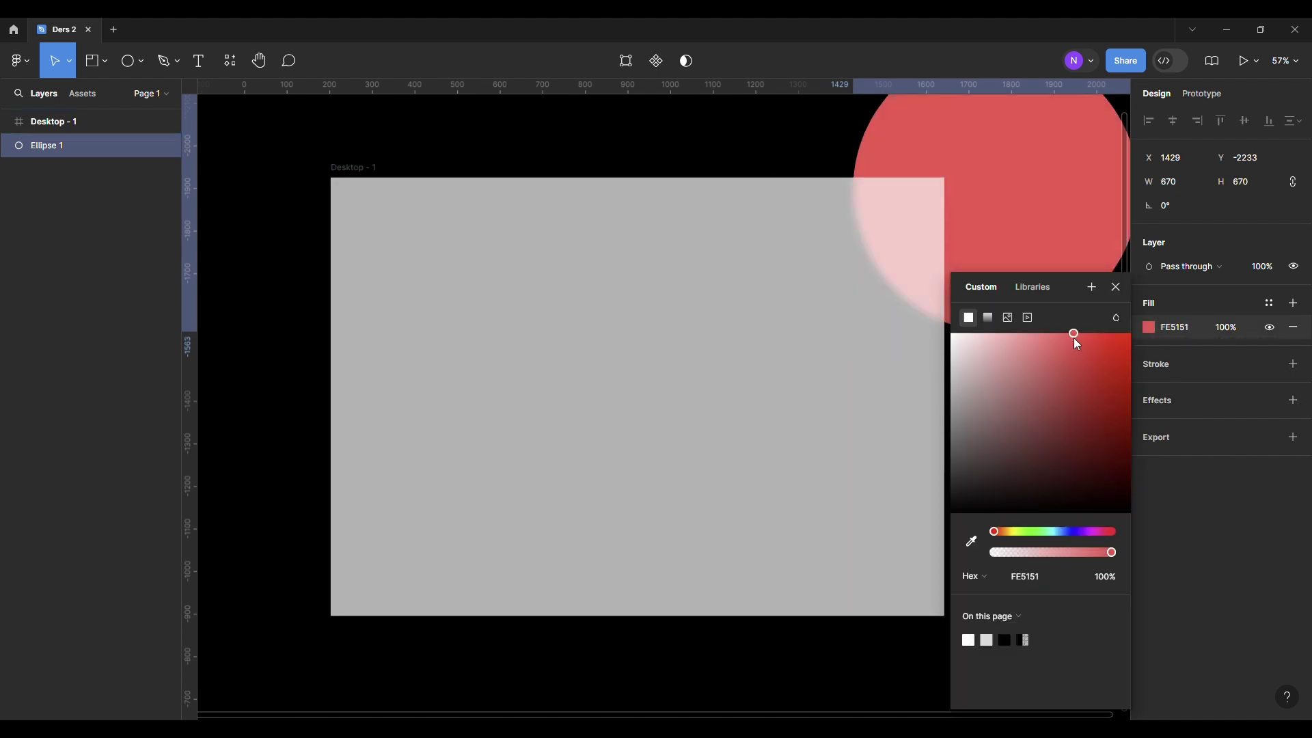
{"action": "scroll", "coordinate": [1089, 219], "scroll_direction": "down", "scroll_amount": 3, "text": "ctrl"}
{"action": "left_click", "coordinate": [1089, 219]}
{"action": "left_click_drag", "start_coordinate": [1086, 222], "coordinate": [975, 246]}
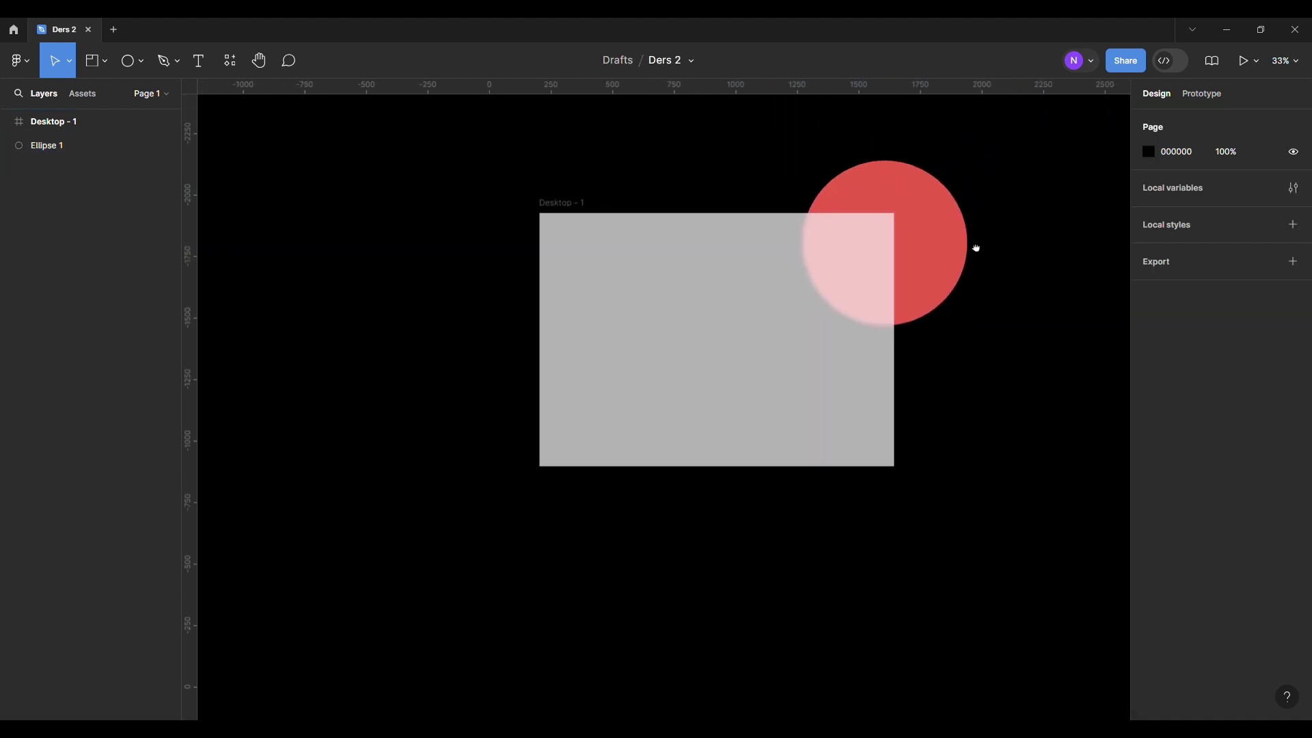
{"action": "scroll", "coordinate": [940, 292], "scroll_direction": "up", "scroll_amount": 3, "text": "ctrl"}
{"action": "mouse_move", "coordinate": [933, 303]}
{"action": "left_mouse_down"}
{"action": "mouse_move", "coordinate": [996, 350]}
{"action": "mouse_move", "coordinate": [410, 618]}
{"action": "left_mouse_up"}
- Duplicate the red circle and recolour the copy blue-violet
{"action": "left_click", "coordinate": [985, 322]}
{"action": "key", "text": "ctrl+d"}
{"action": "scroll", "coordinate": [419, 607], "scroll_direction": "down", "scroll_amount": 2}
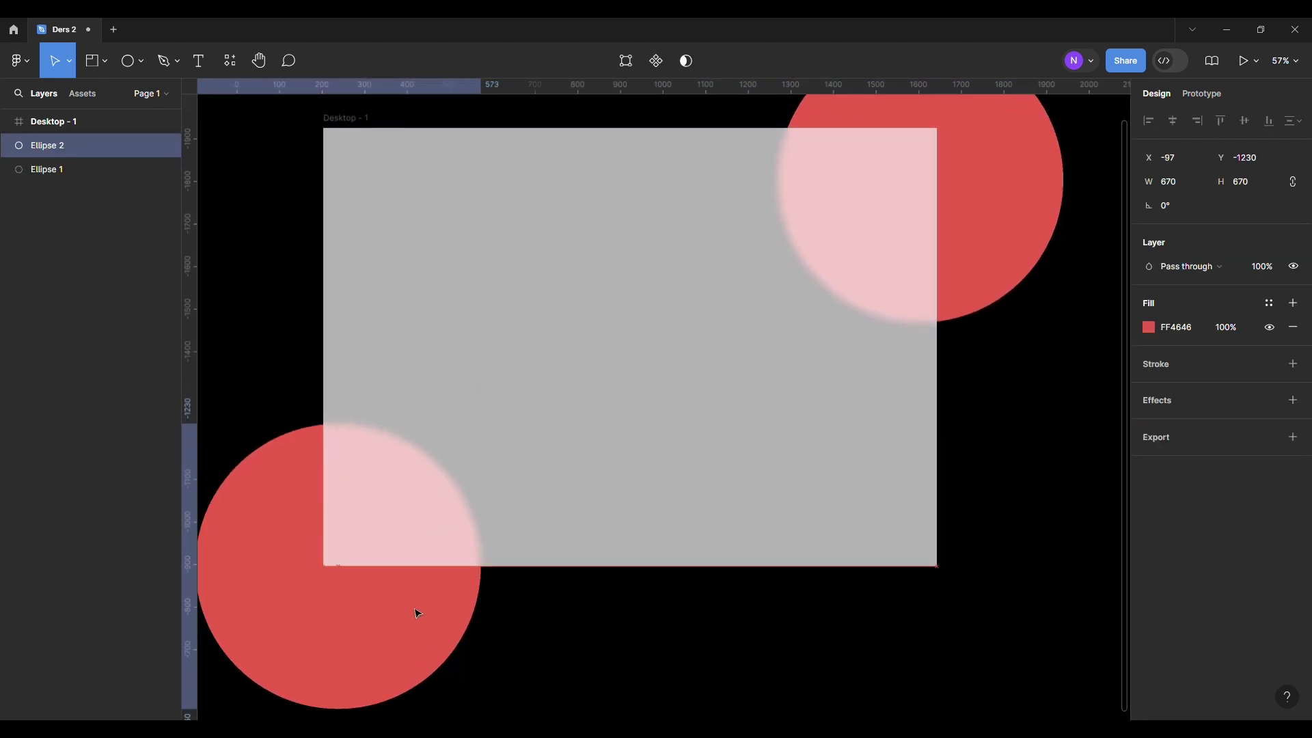
{"action": "left_click", "coordinate": [1149, 326]}
{"action": "left_click", "coordinate": [1032, 532]}
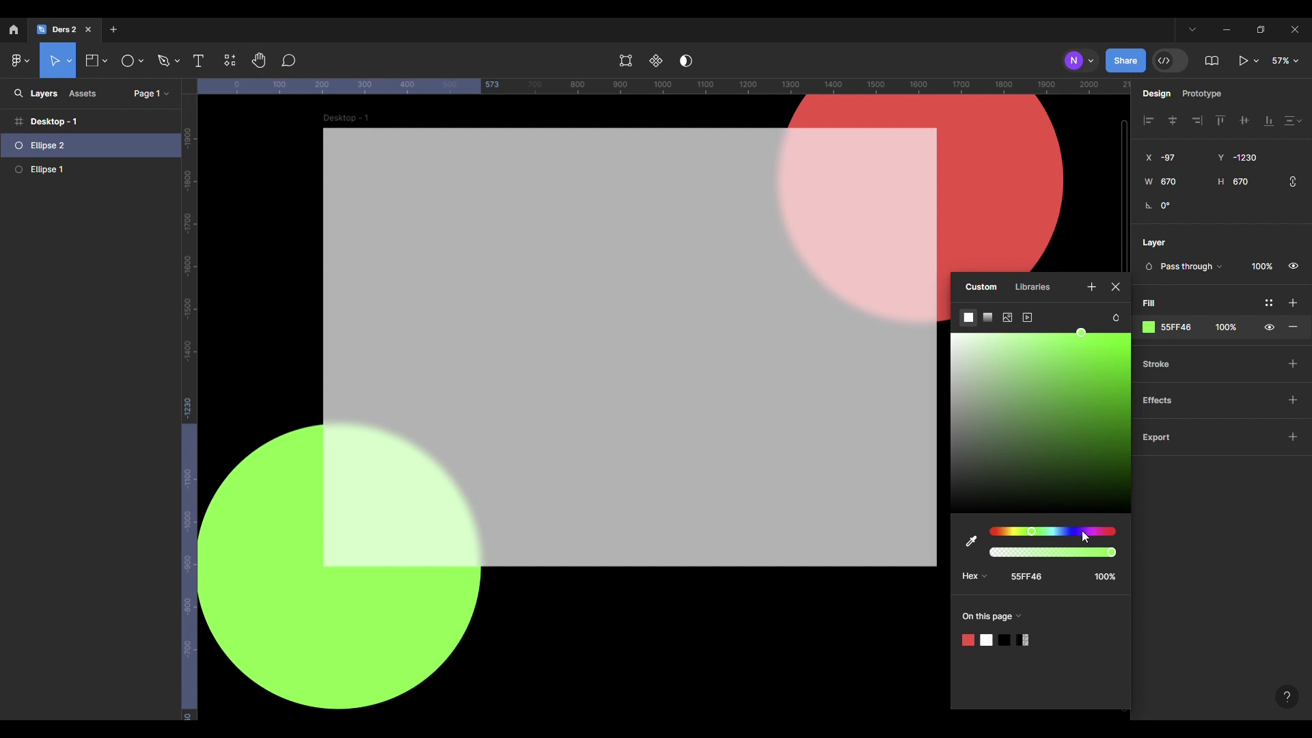
{"action": "left_click_drag", "start_coordinate": [1086, 536], "coordinate": [1065, 534]}
- Increase the frame's background blur to 71.7
{"action": "left_click", "coordinate": [1160, 546]}
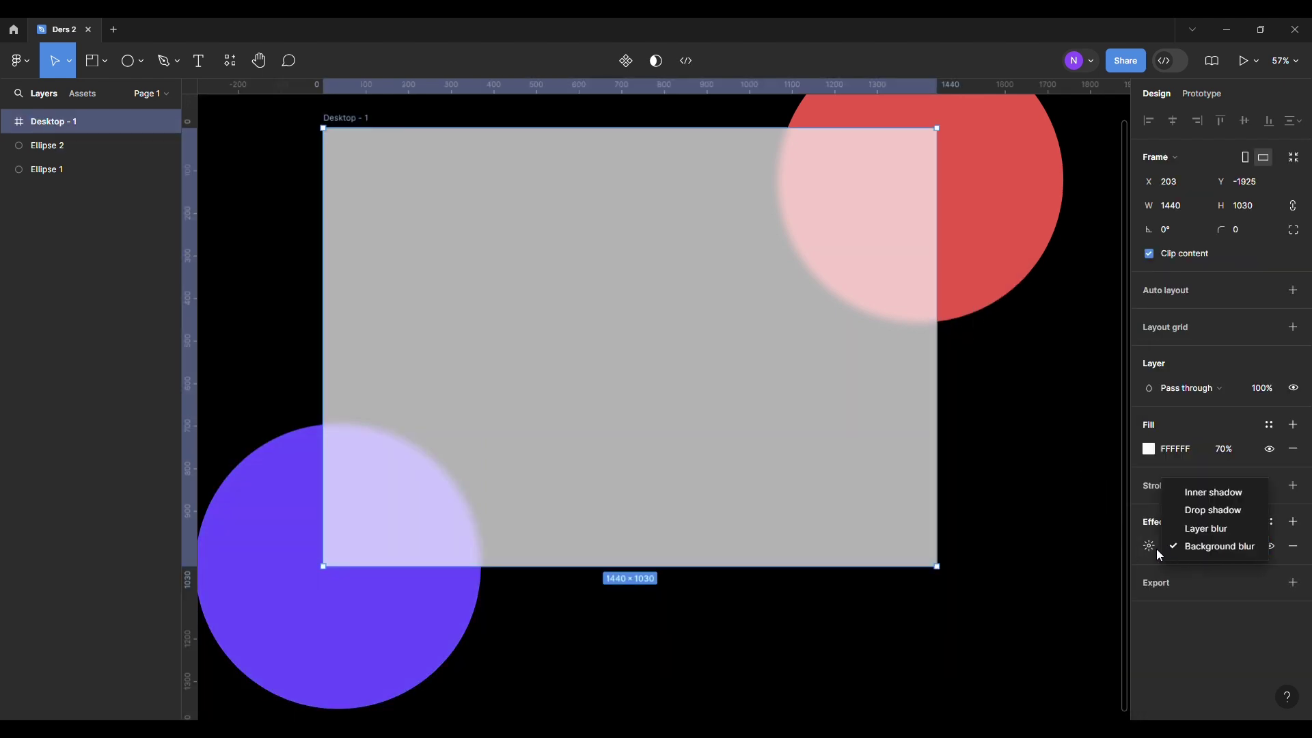
{"action": "left_click", "coordinate": [1151, 548]}
{"action": "mouse_move", "coordinate": [970, 583]}
{"action": "left_mouse_down"}
{"action": "mouse_move", "coordinate": [930, 582]}
{"action": "mouse_move", "coordinate": [1139, 583]}
{"action": "mouse_move", "coordinate": [797, 582]}
{"action": "left_mouse_up"}
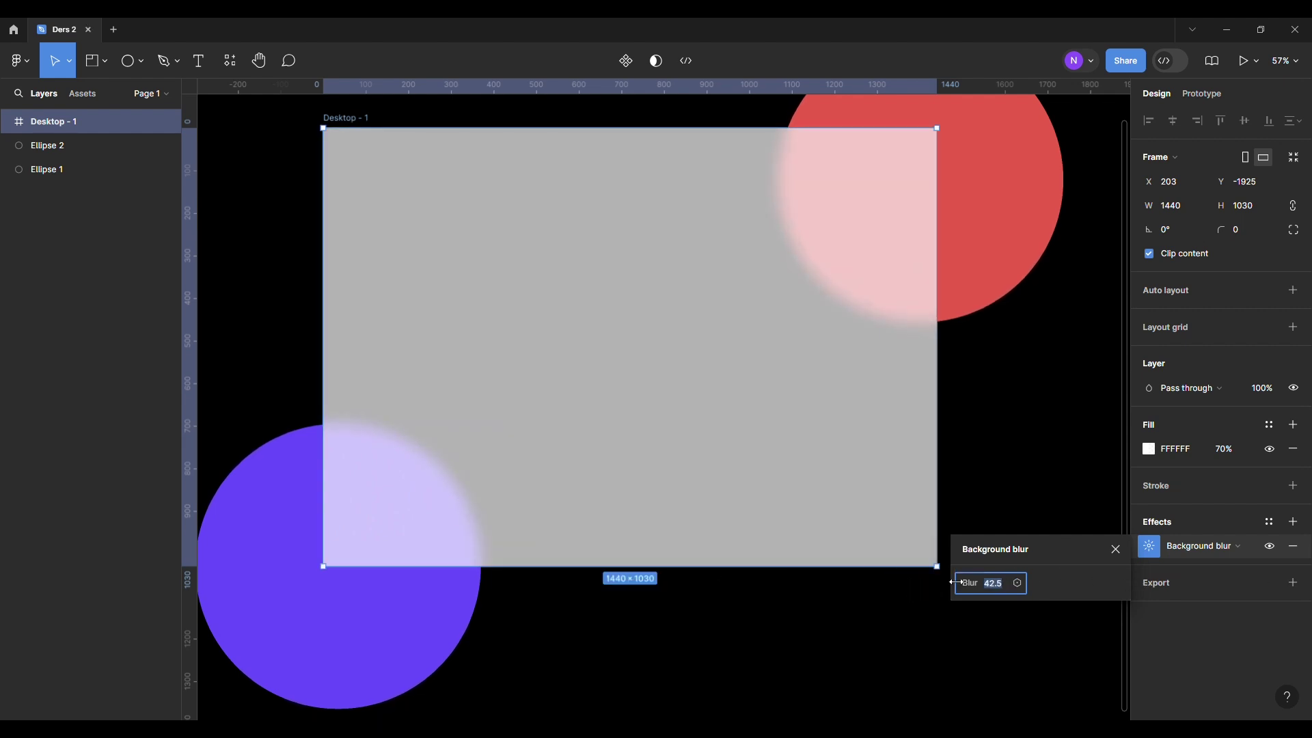
{"action": "mouse_move", "coordinate": [971, 586]}
{"action": "left_mouse_down"}
{"action": "mouse_move", "coordinate": [935, 582]}
{"action": "mouse_move", "coordinate": [1123, 585]}
{"action": "left_mouse_up"}
- Set the frame's fill opacity to 60% and round its corners
{"action": "left_click", "coordinate": [1235, 458]}
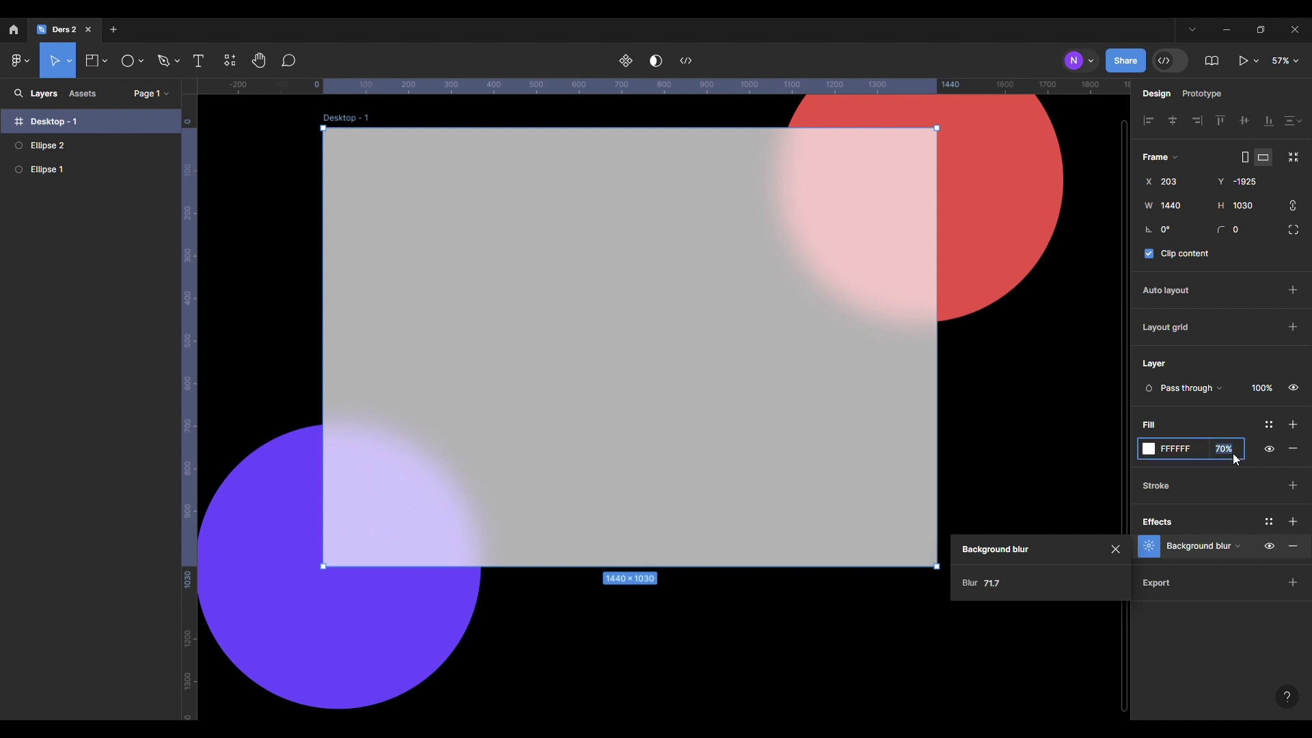
{"action": "type", "text": "60"}
{"action": "key", "text": "Return"}
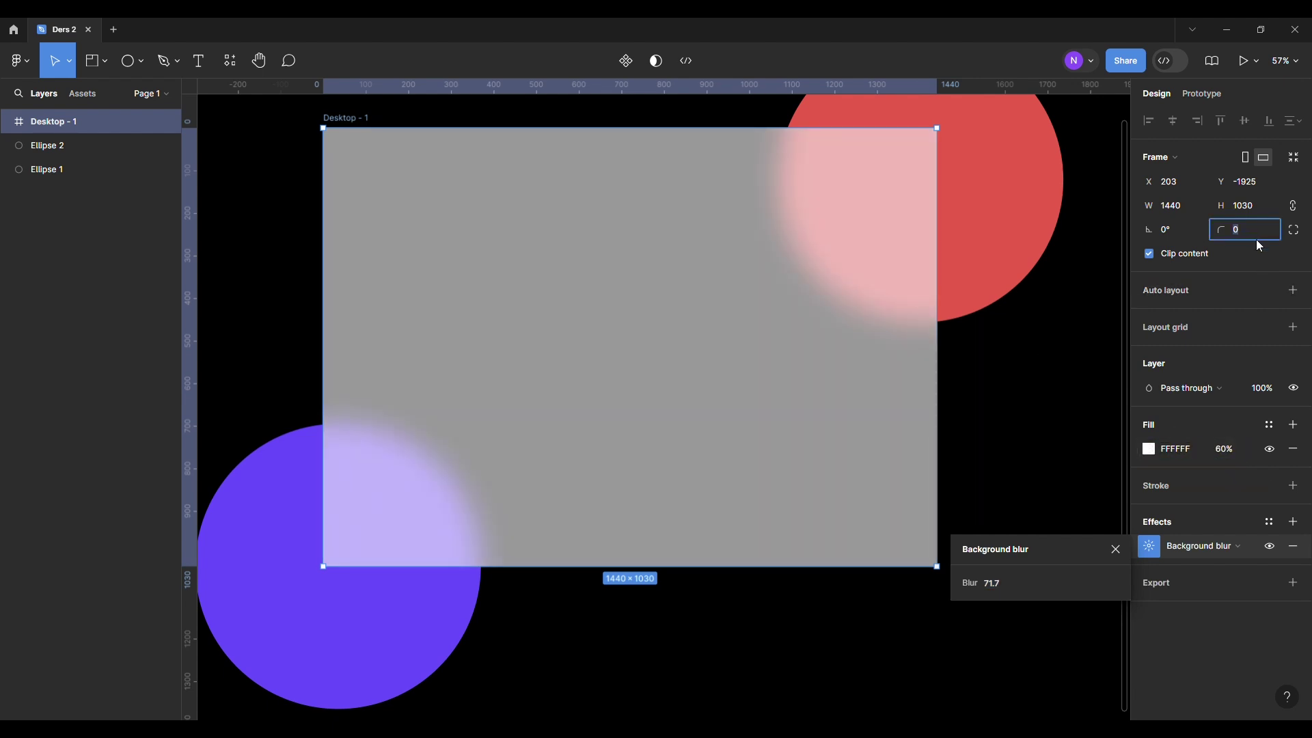
{"action": "type", "text": "60"}
{"action": "key", "text": "Return"}
{"action": "key", "text": "Escape"}
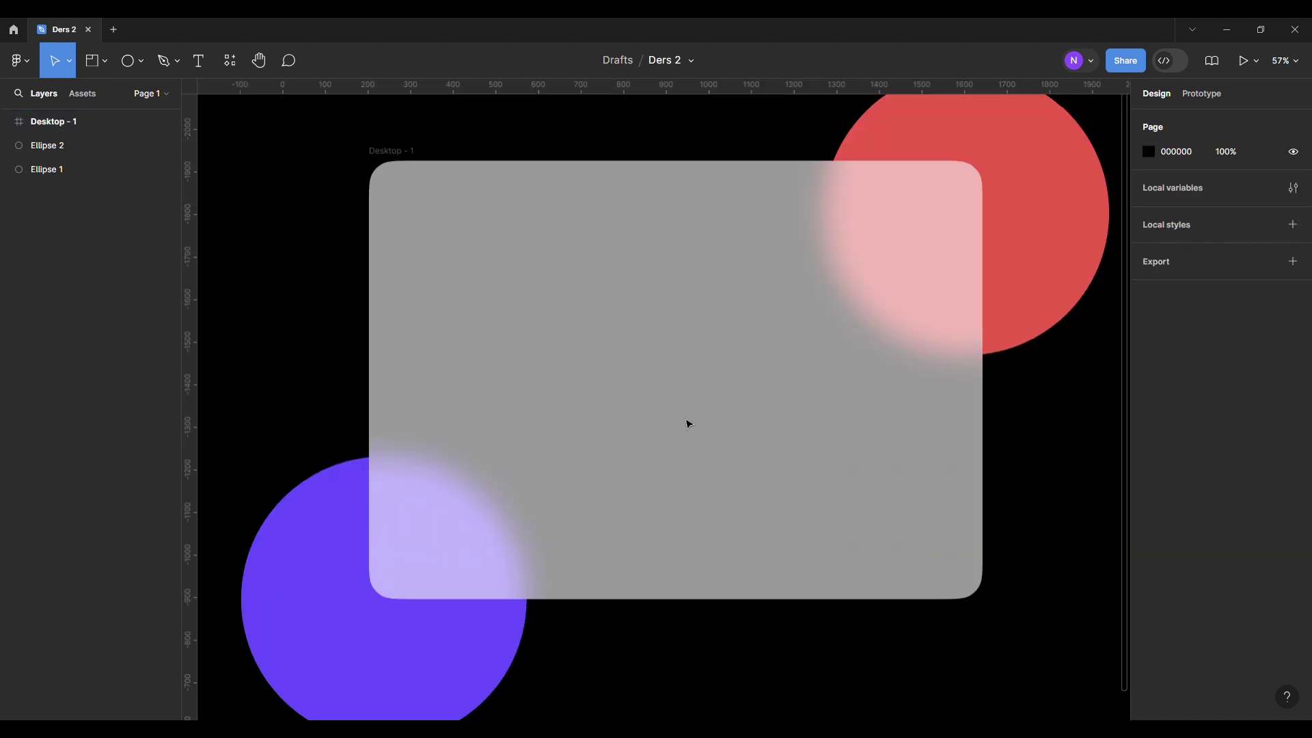
- Paste the name text into the frame with Soft light blending and a drop shadow
{"action": "left_click", "coordinate": [203, 68]}
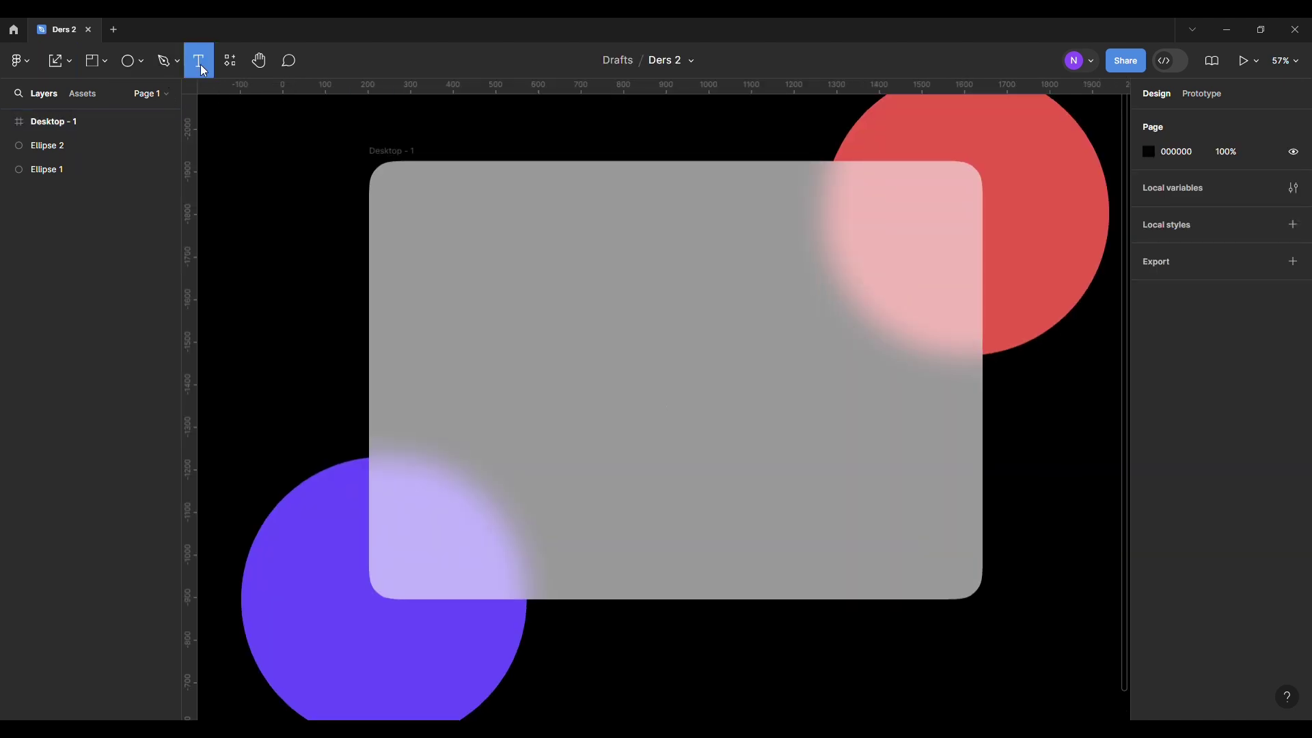
{"action": "key", "text": "ctrl+v"}
{"action": "left_click_drag", "start_coordinate": [679, 451], "coordinate": [696, 447]}
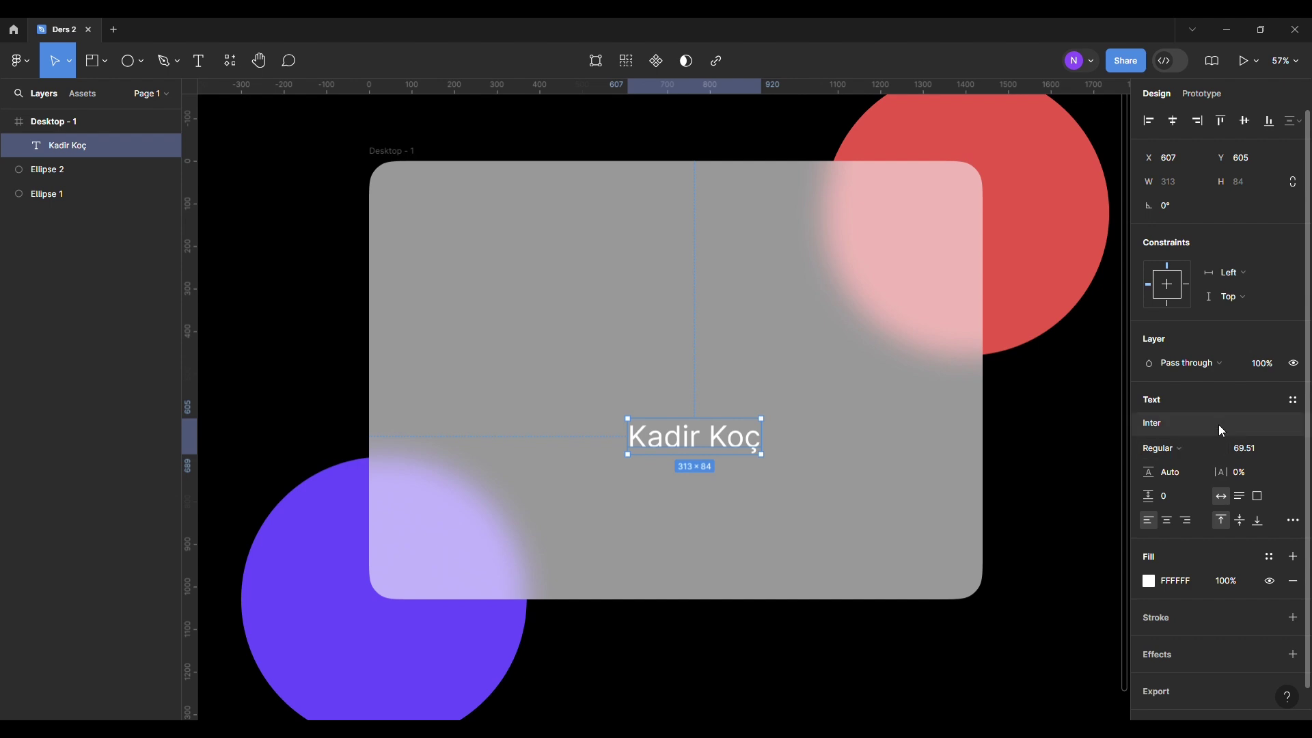
{"action": "left_click", "coordinate": [1168, 374]}
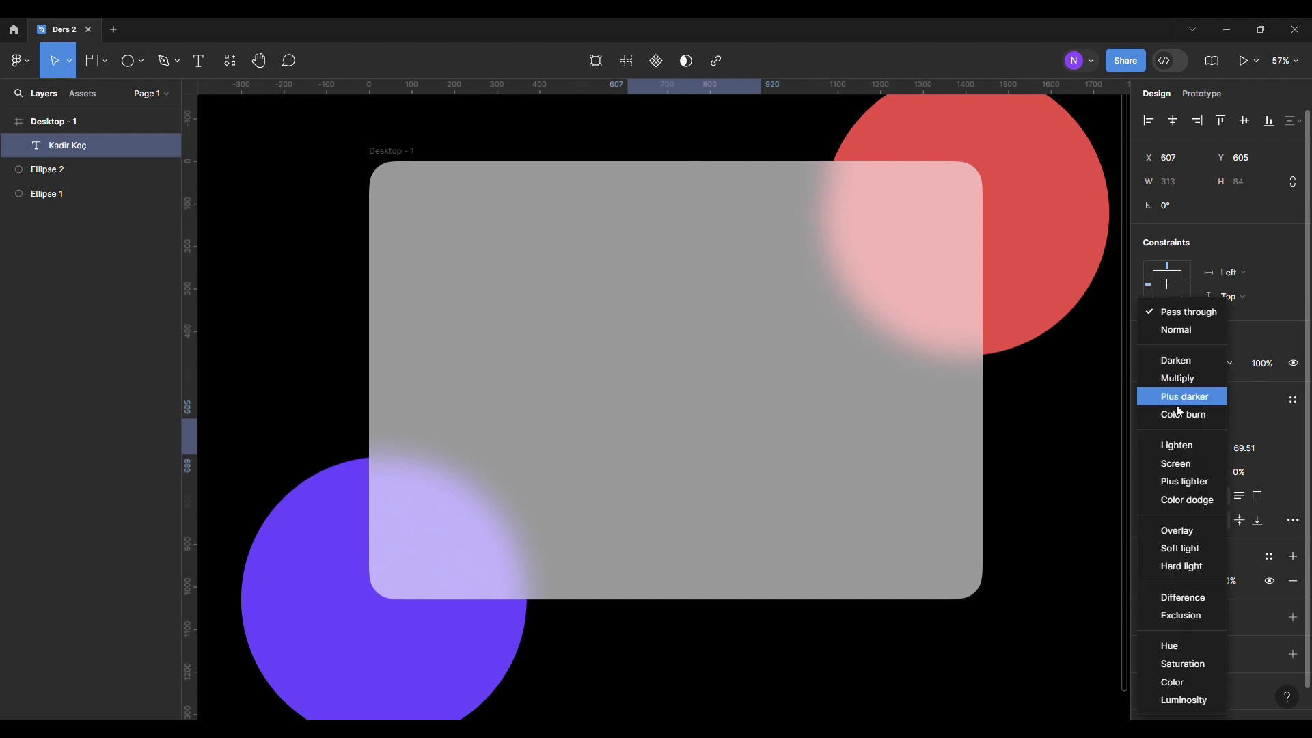
{"action": "left_click", "coordinate": [1182, 551]}
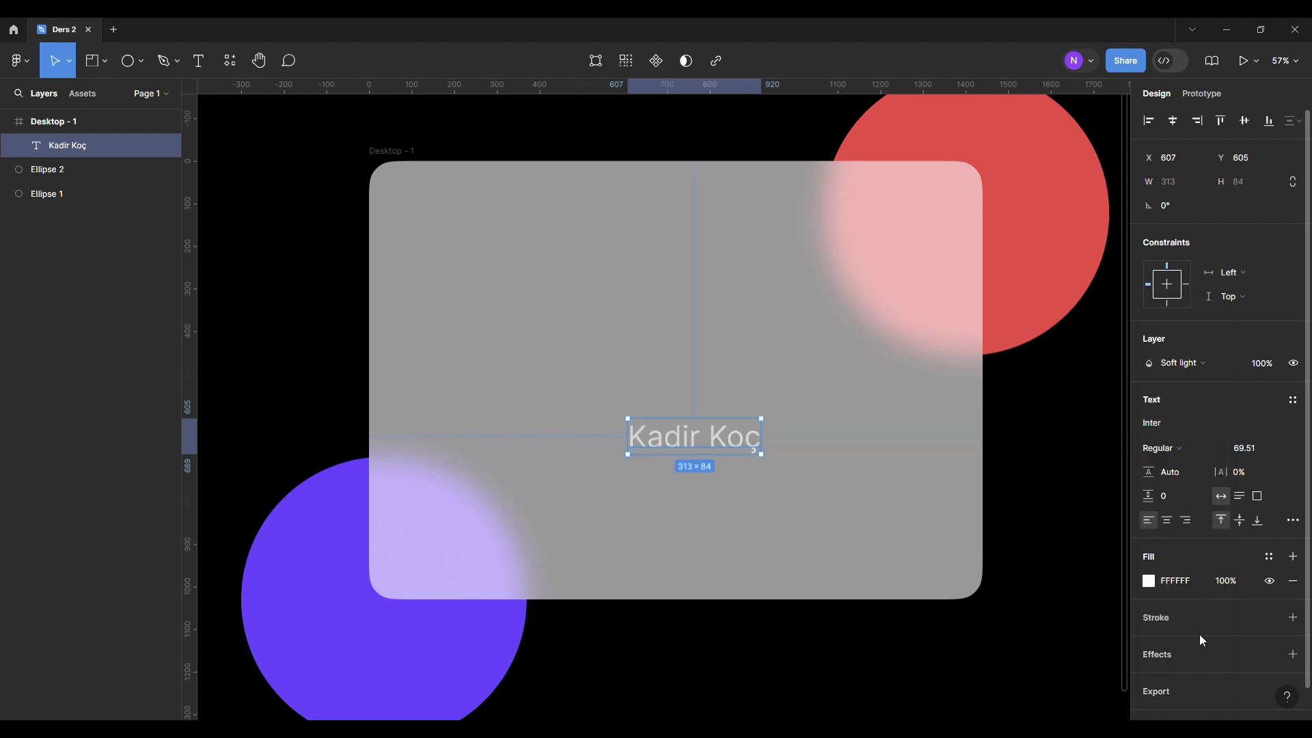
{"action": "left_click", "coordinate": [1189, 655]}
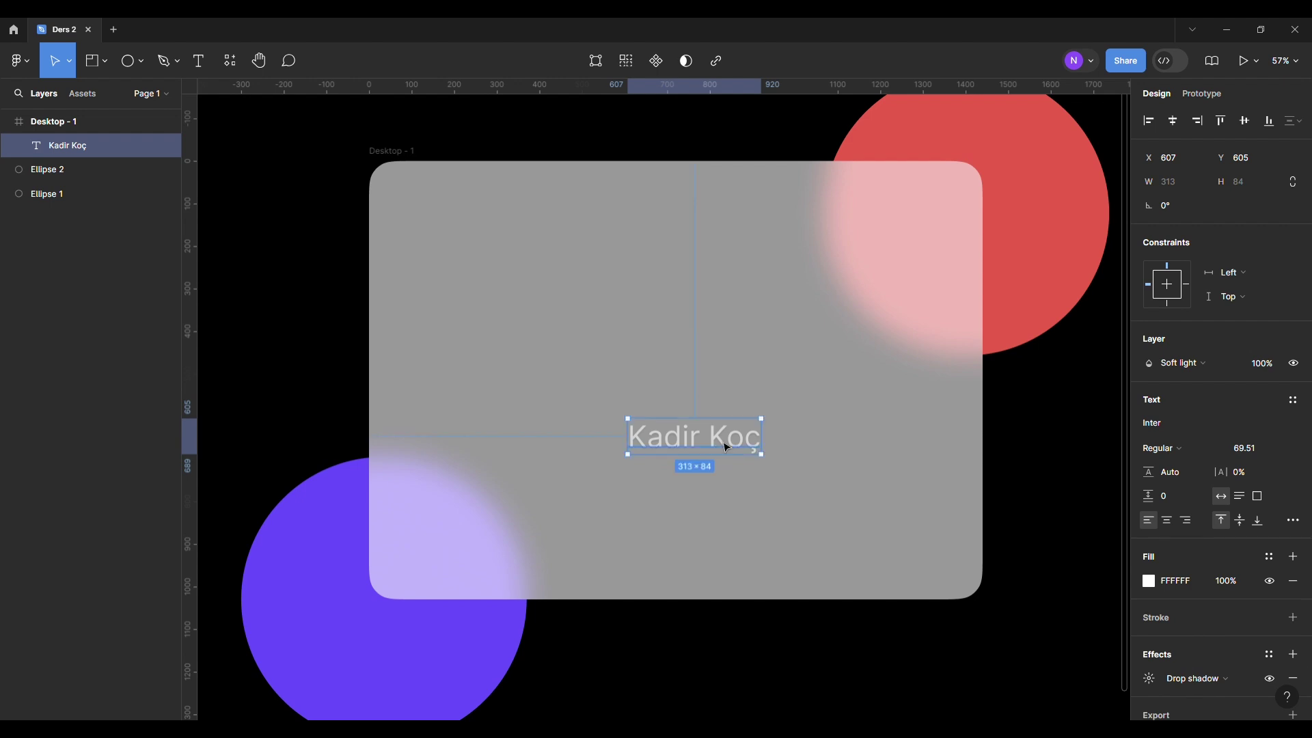
- Nudge the name text into position and recheck its blend mode
{"action": "left_click_drag", "start_coordinate": [722, 451], "coordinate": [713, 461]}
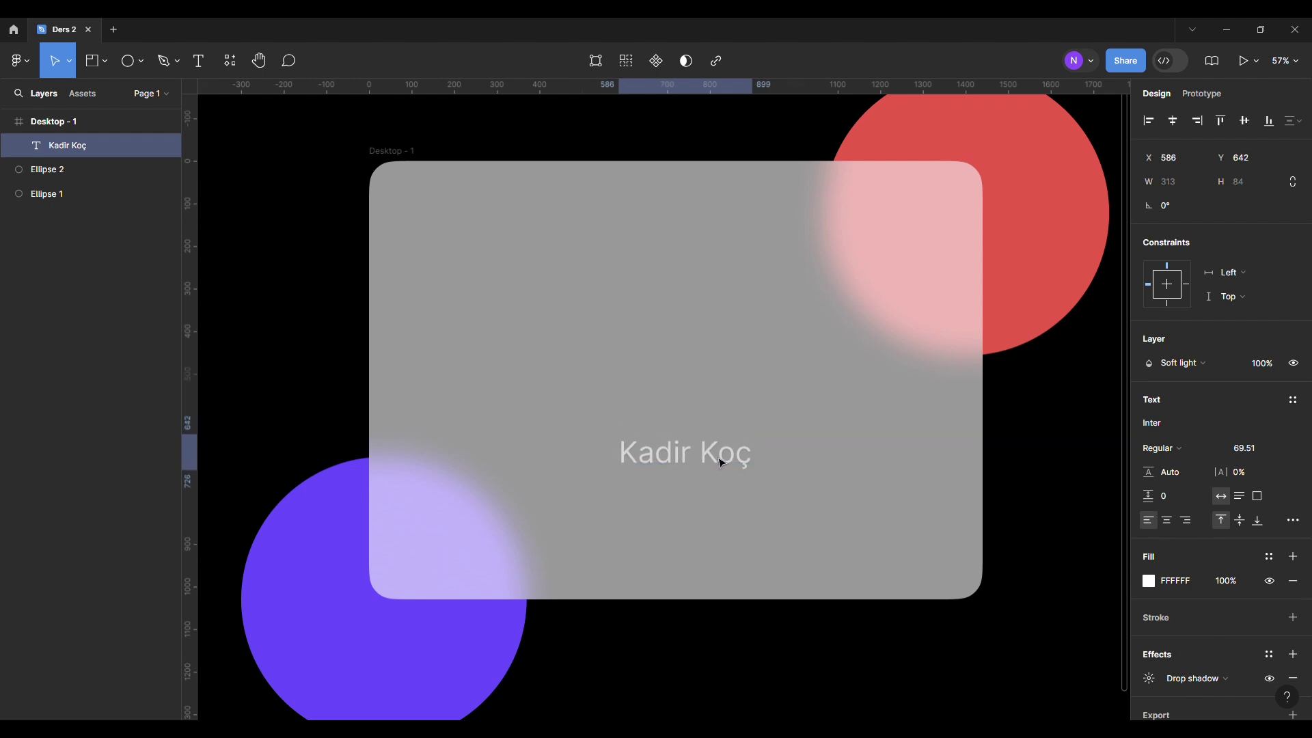
{"action": "left_click", "coordinate": [1198, 365]}
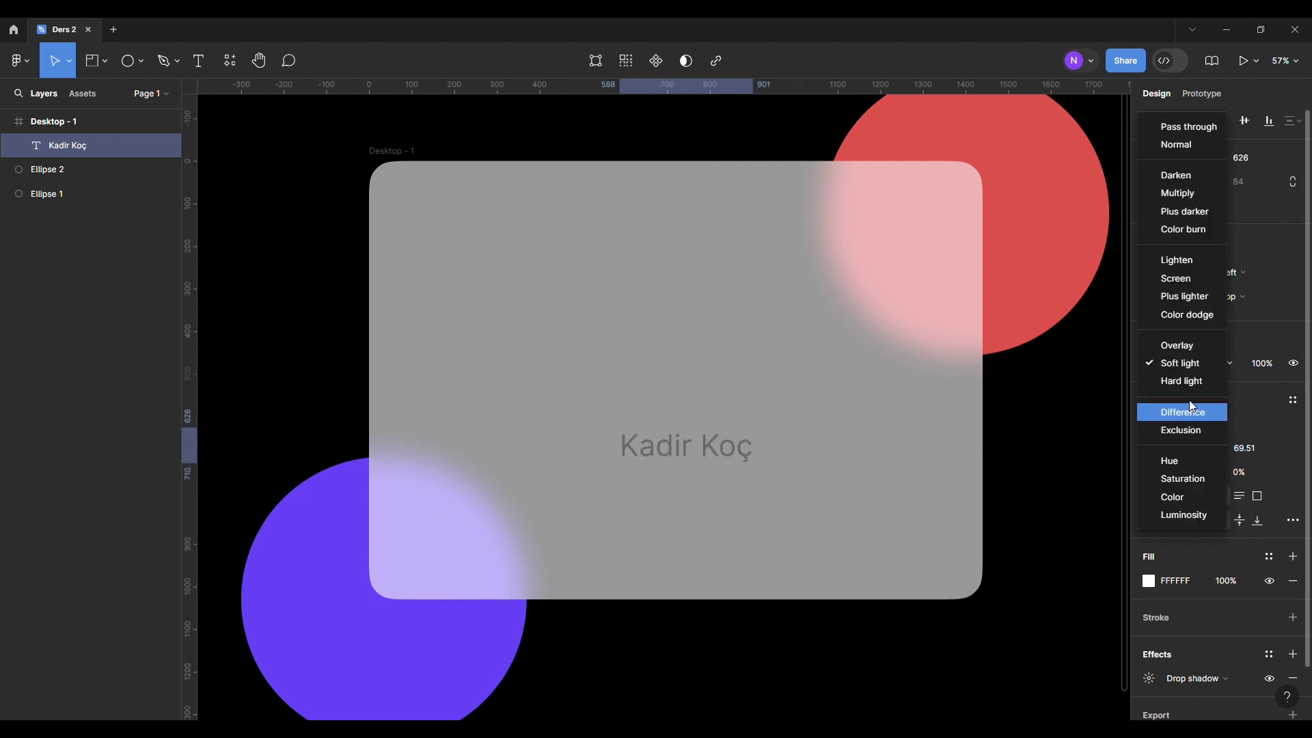
{"action": "left_click", "coordinate": [1190, 368]}
{"action": "scroll", "coordinate": [636, 451], "scroll_direction": "down", "scroll_amount": 3}
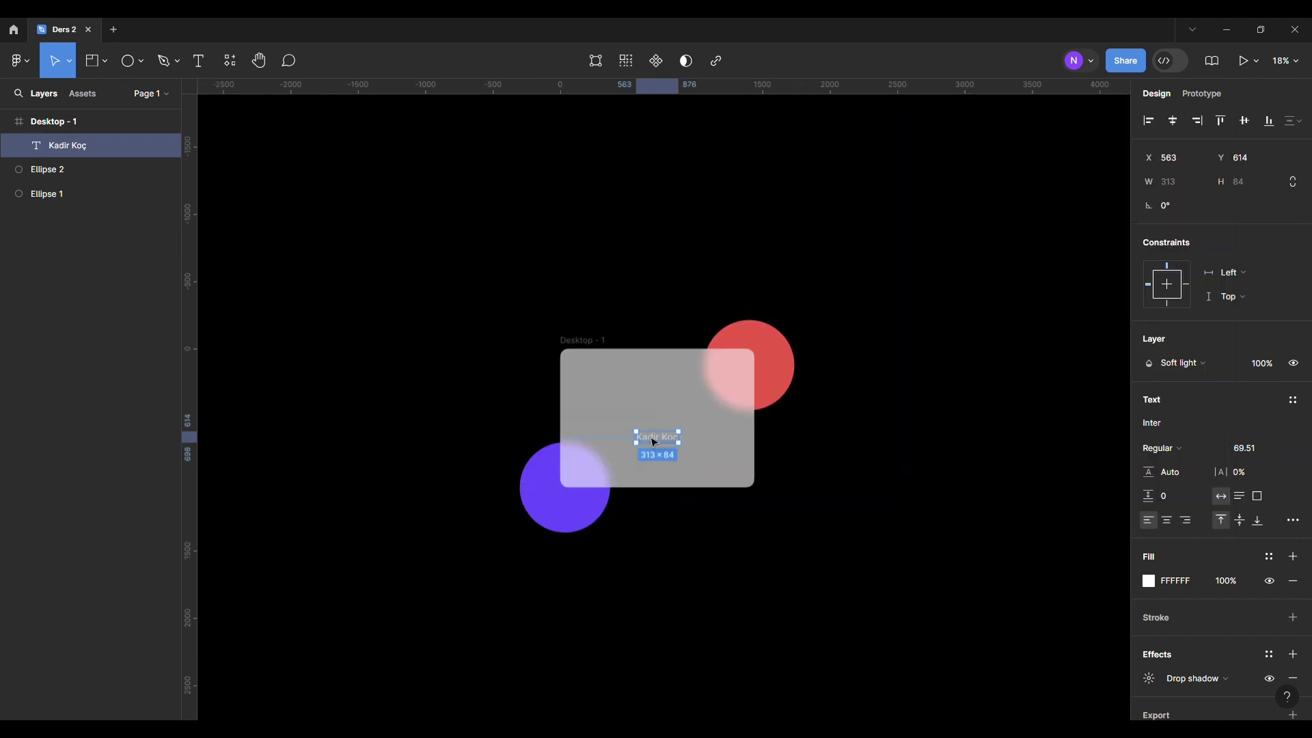
{"action": "left_click", "coordinate": [863, 445]}
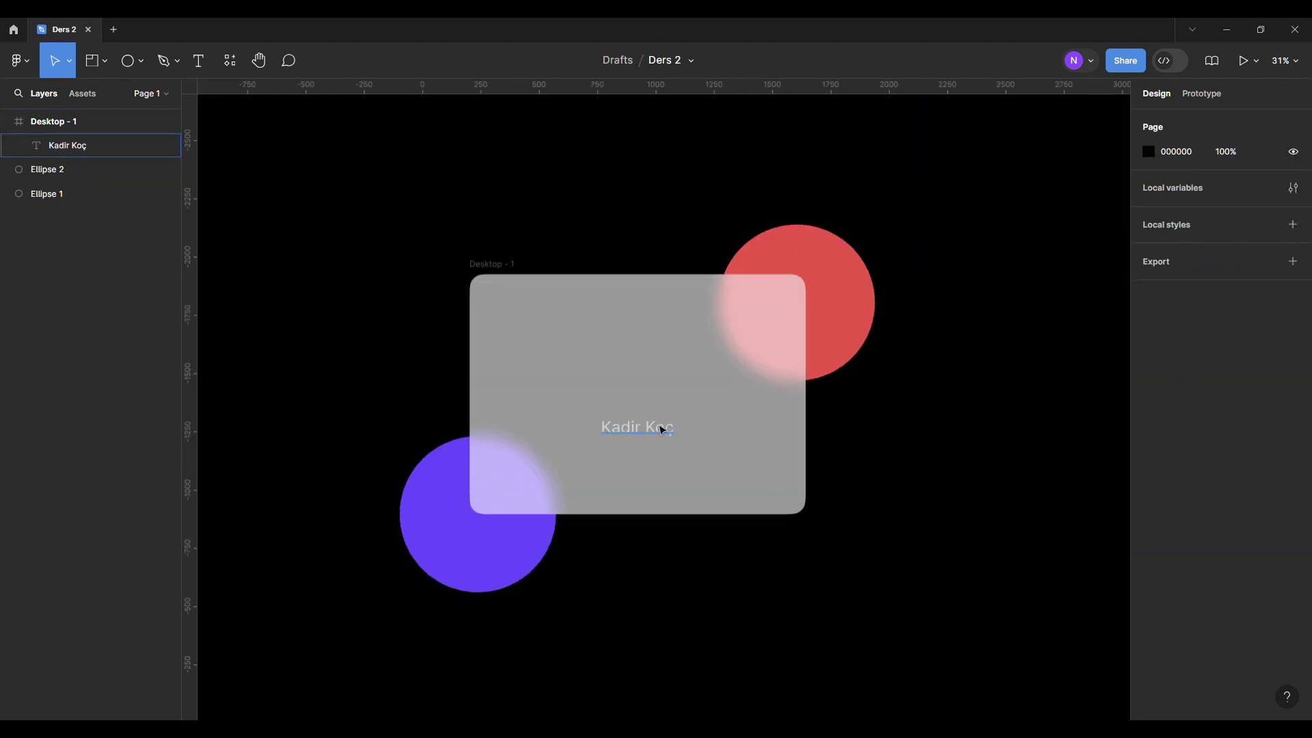
{"action": "left_click", "coordinate": [661, 428]}
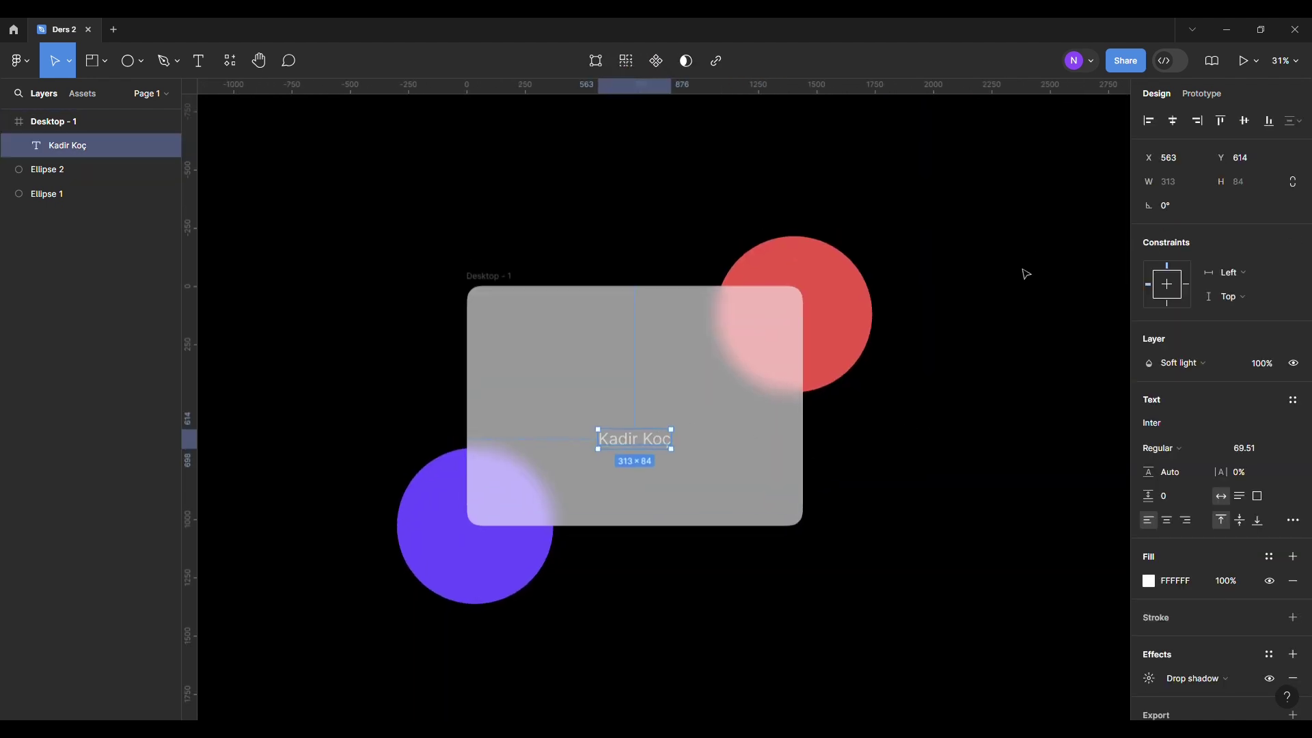
{"action": "left_click", "coordinate": [1039, 282]}
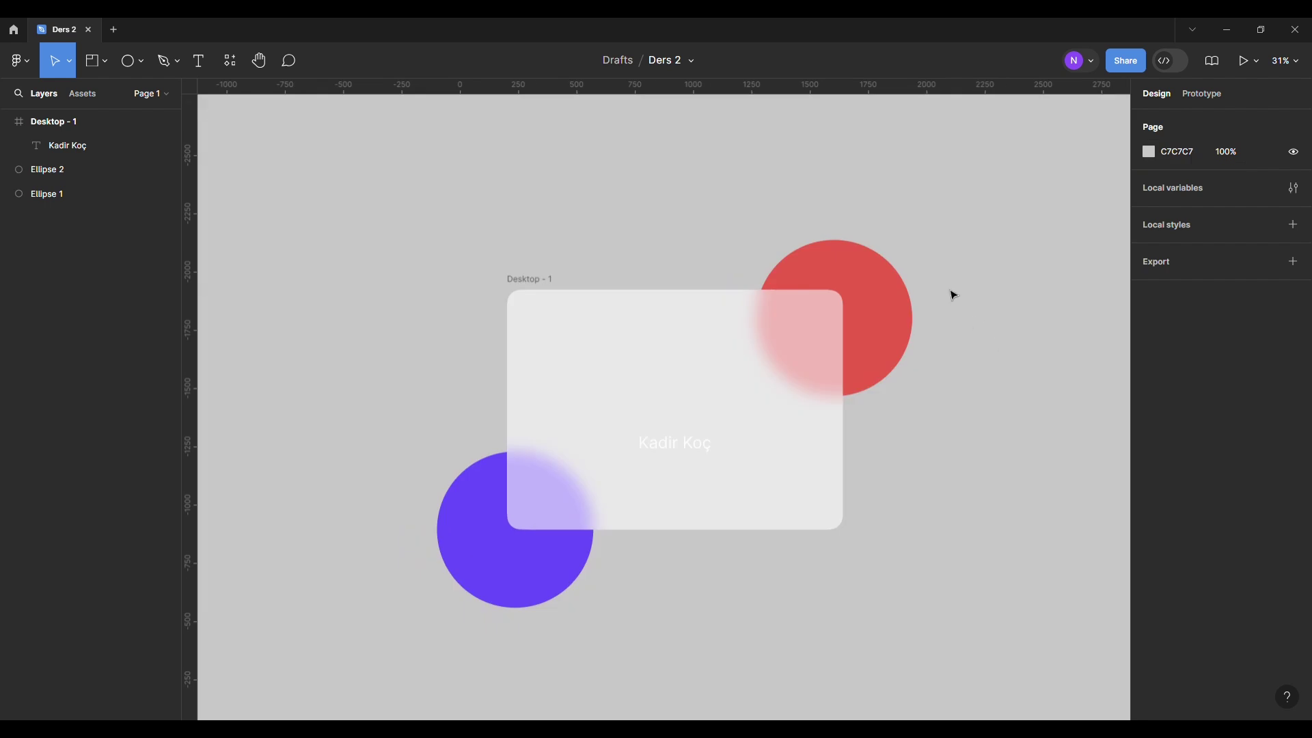
- Delete the red circle and remove the frame's background blur effect
{"action": "left_click", "coordinate": [884, 299]}
{"action": "key", "text": "Delete"}
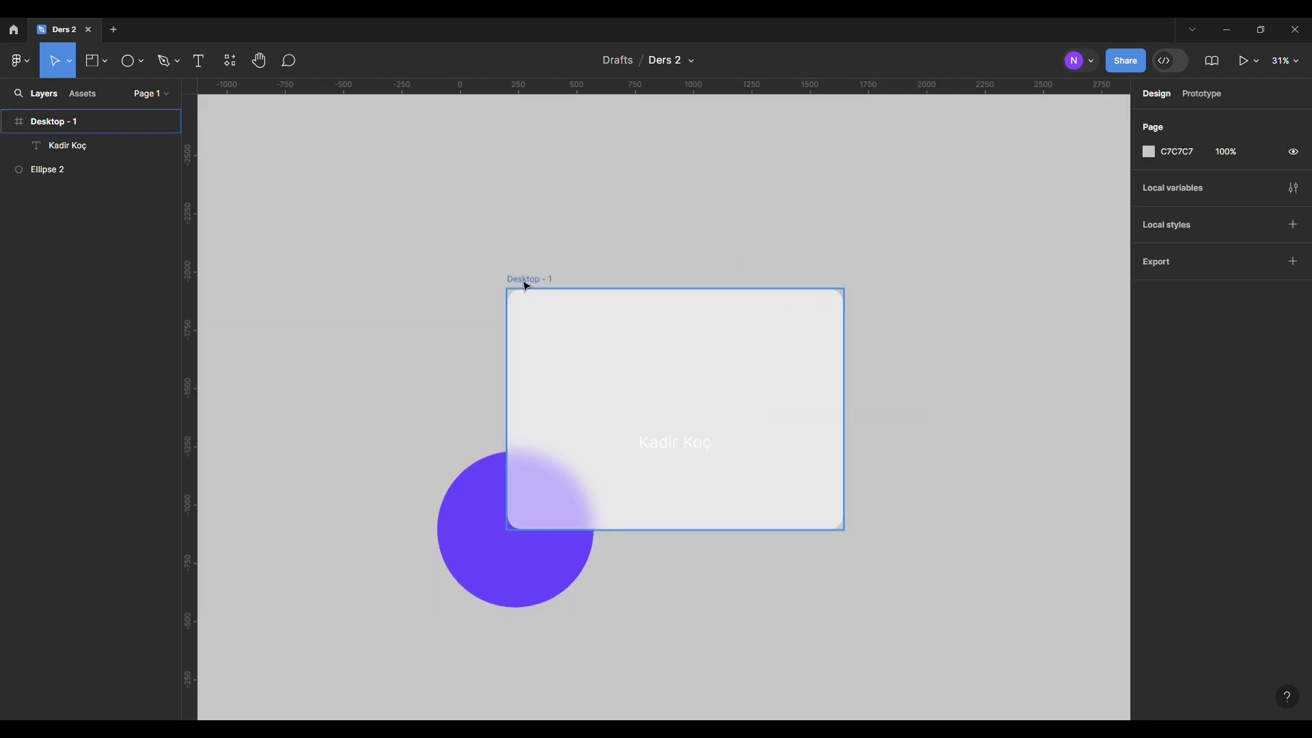
{"action": "left_click", "coordinate": [526, 280]}
{"action": "left_click", "coordinate": [1294, 626]}
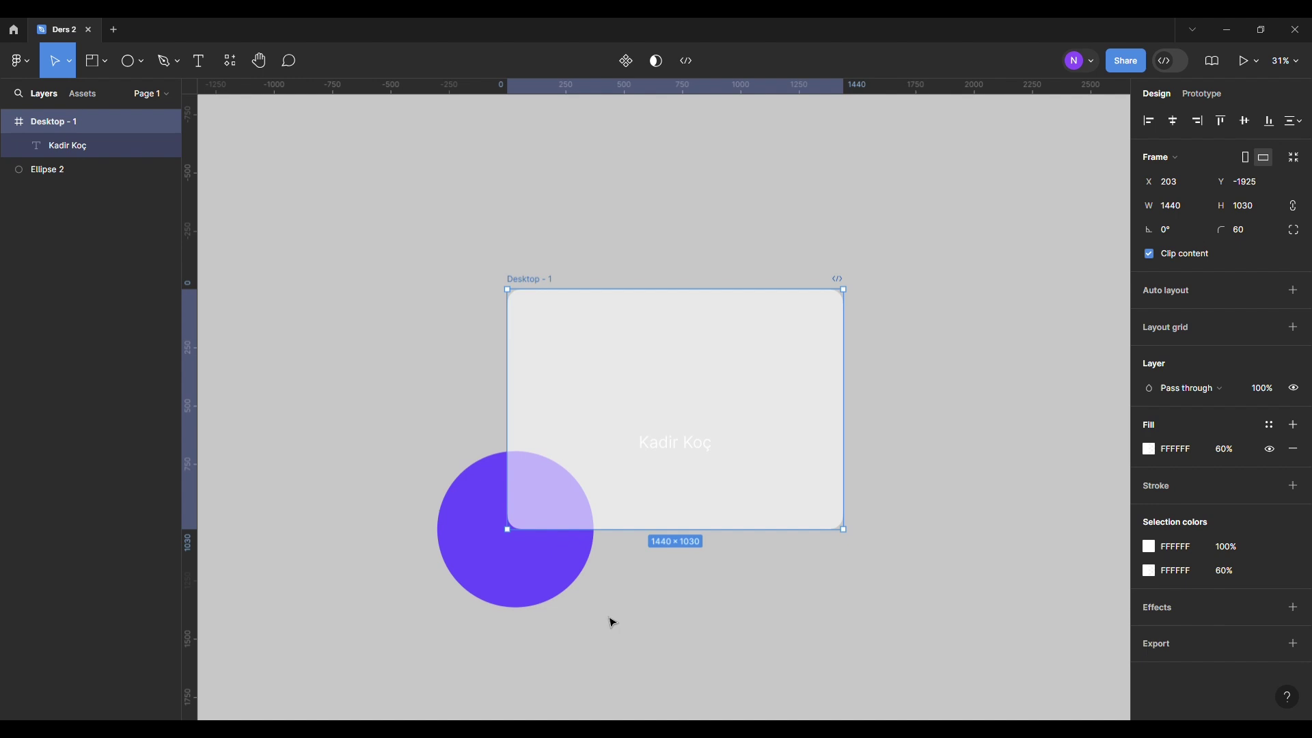
- Delete the purple circle and the name text layer
{"action": "left_click", "coordinate": [518, 599]}
{"action": "key", "text": "Delete"}
{"action": "left_click", "coordinate": [519, 292]}
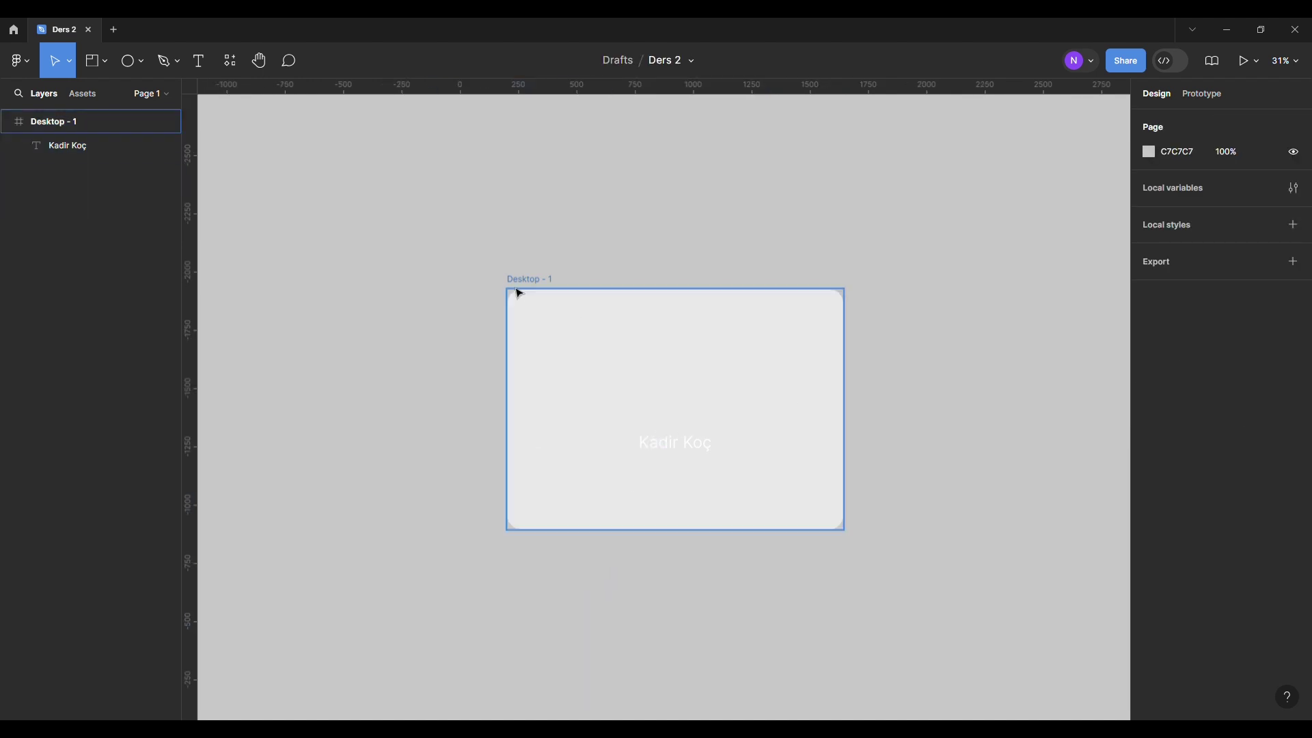
{"action": "key", "text": "Delete"}
- Set the frame's fill opacity to 100% and zoom in on it
{"action": "left_click", "coordinate": [536, 279]}
{"action": "left_click", "coordinate": [1230, 458]}
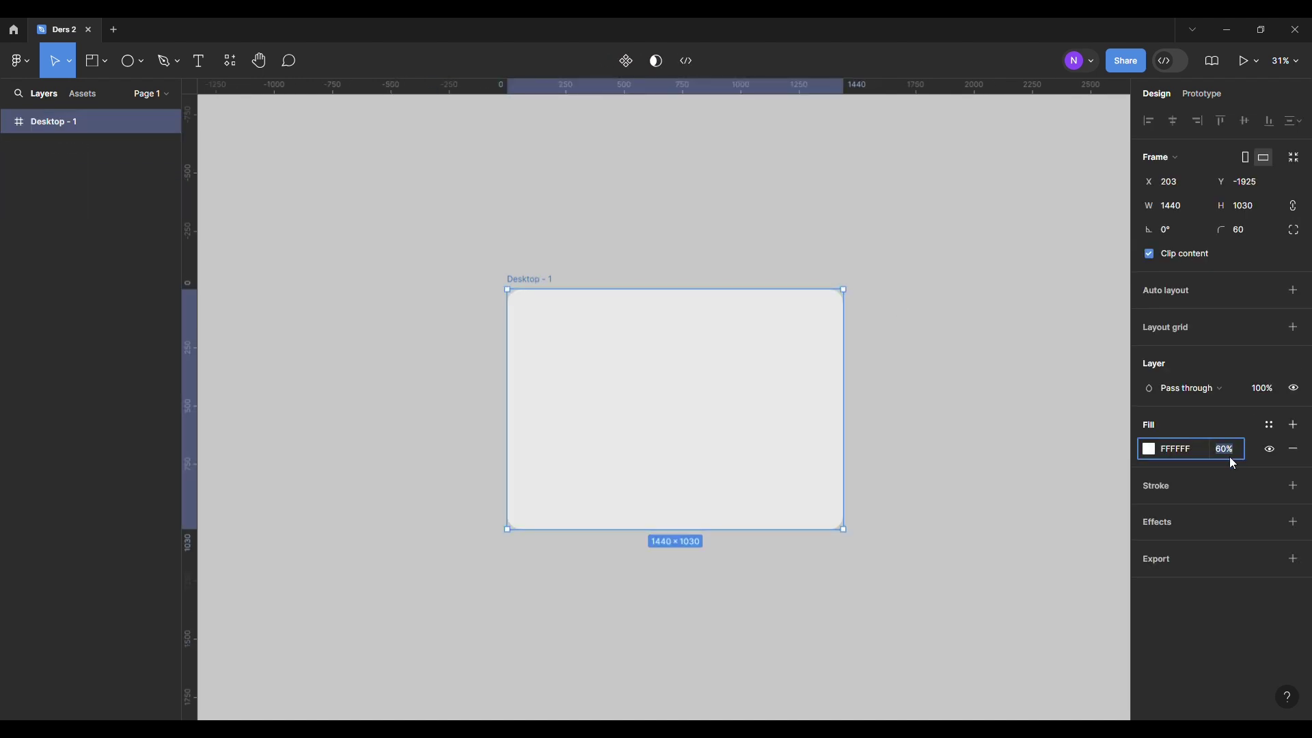
{"action": "type", "text": "100"}
{"action": "key", "text": "Return"}
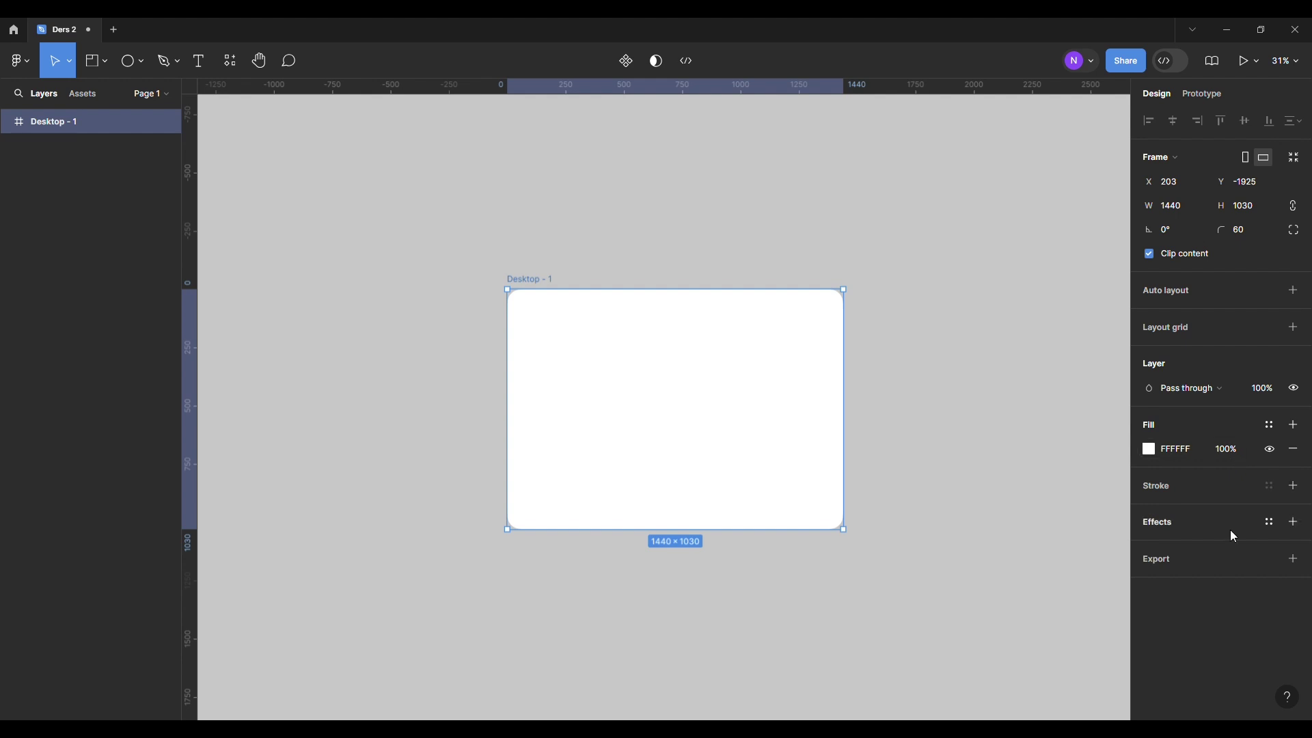
{"action": "left_click", "coordinate": [989, 393]}
{"action": "key", "text": "ctrl+a"}
{"action": "key", "text": "shift+2"}
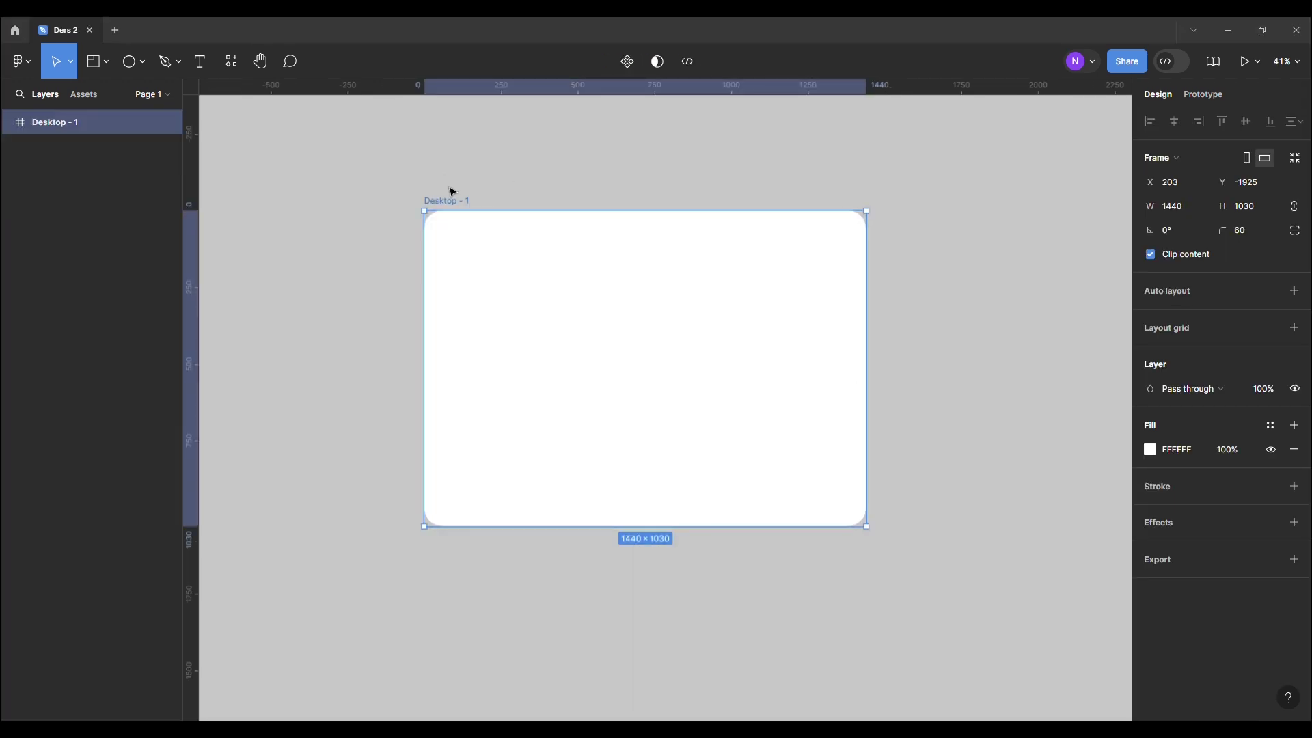
- Add a 1x PNG export setting to Desktop - 1
{"action": "left_click", "coordinate": [1225, 562]}
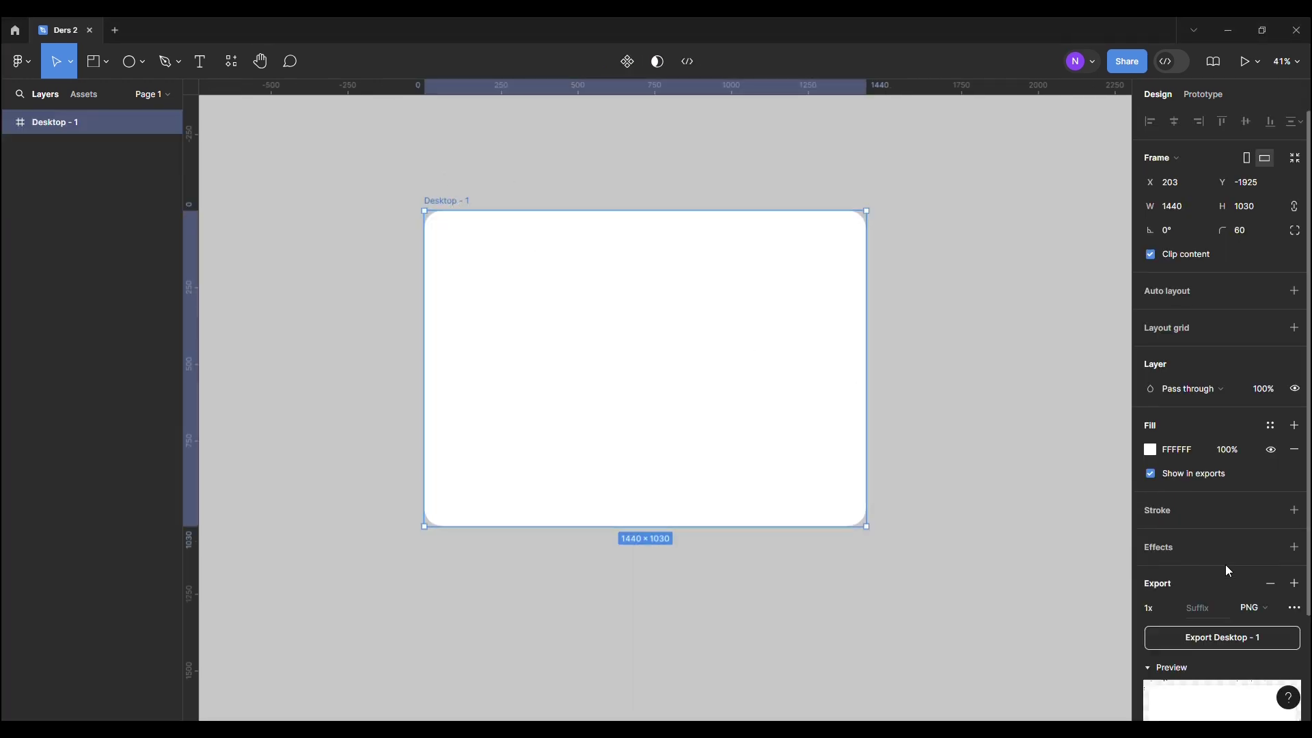
{"action": "scroll", "coordinate": [1237, 547], "scroll_direction": "down", "scroll_amount": 2}
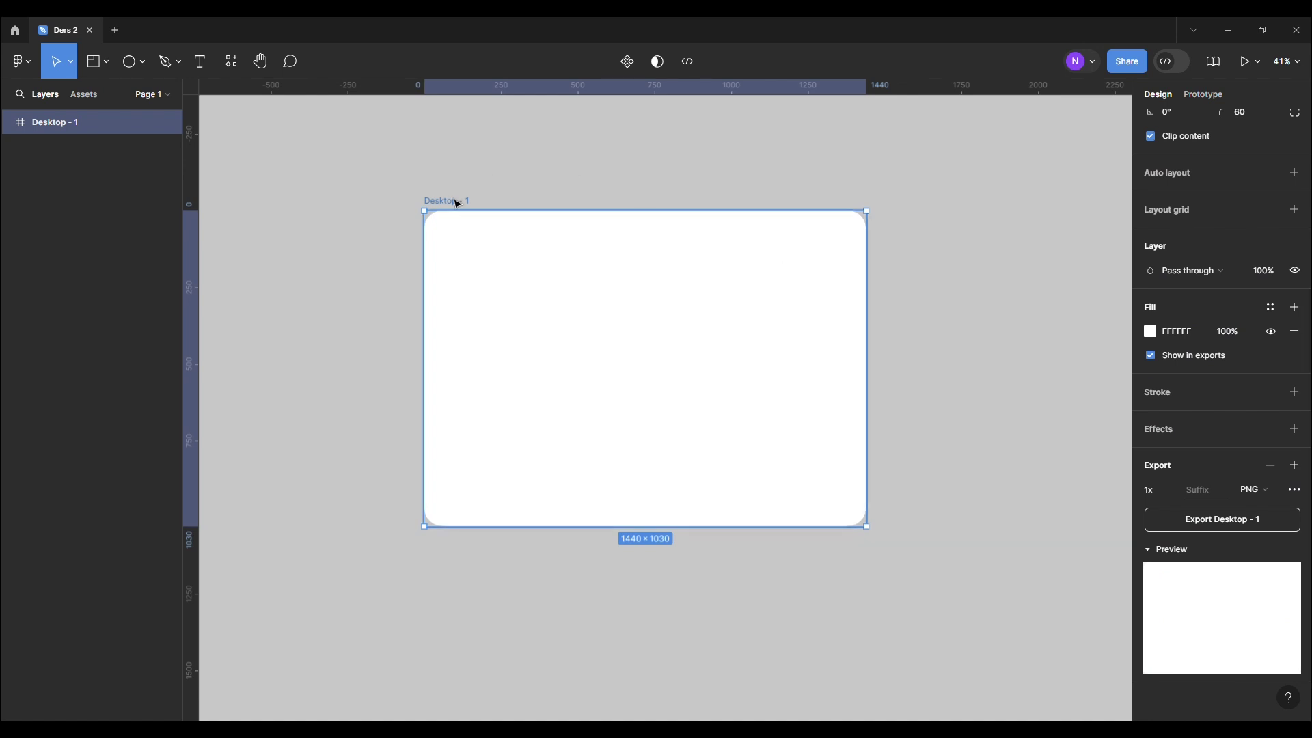
{"action": "left_click", "coordinate": [1257, 490]}
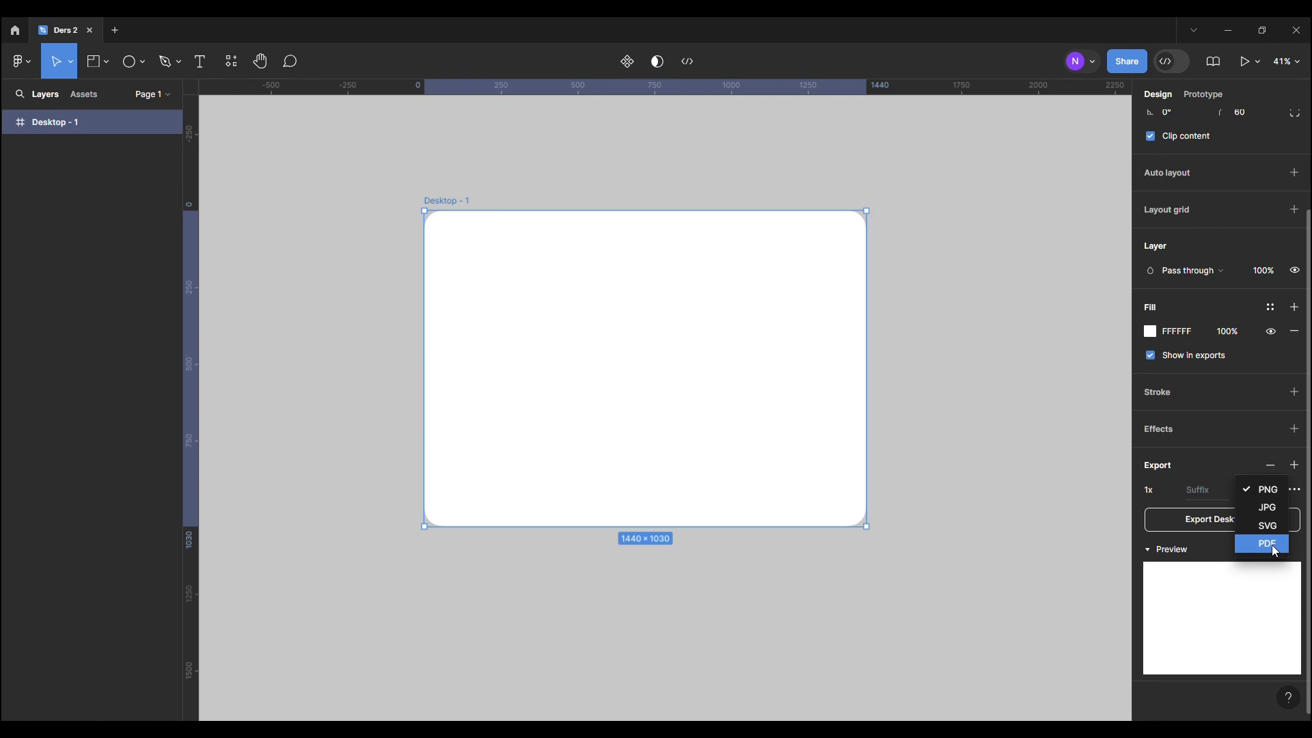
{"action": "left_click", "coordinate": [1049, 476]}
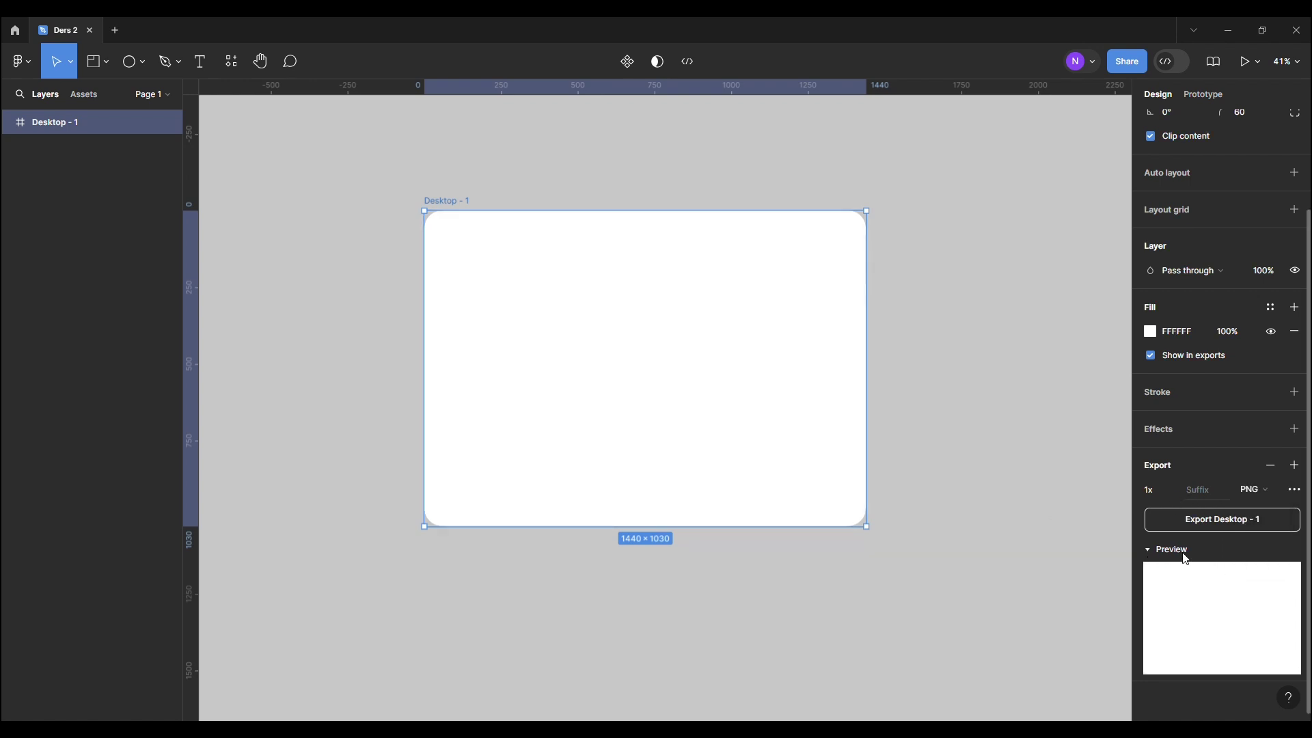
{"action": "left_click", "coordinate": [1149, 552]}
{"action": "left_click", "coordinate": [1148, 552]}
{"action": "left_click", "coordinate": [1173, 491]}
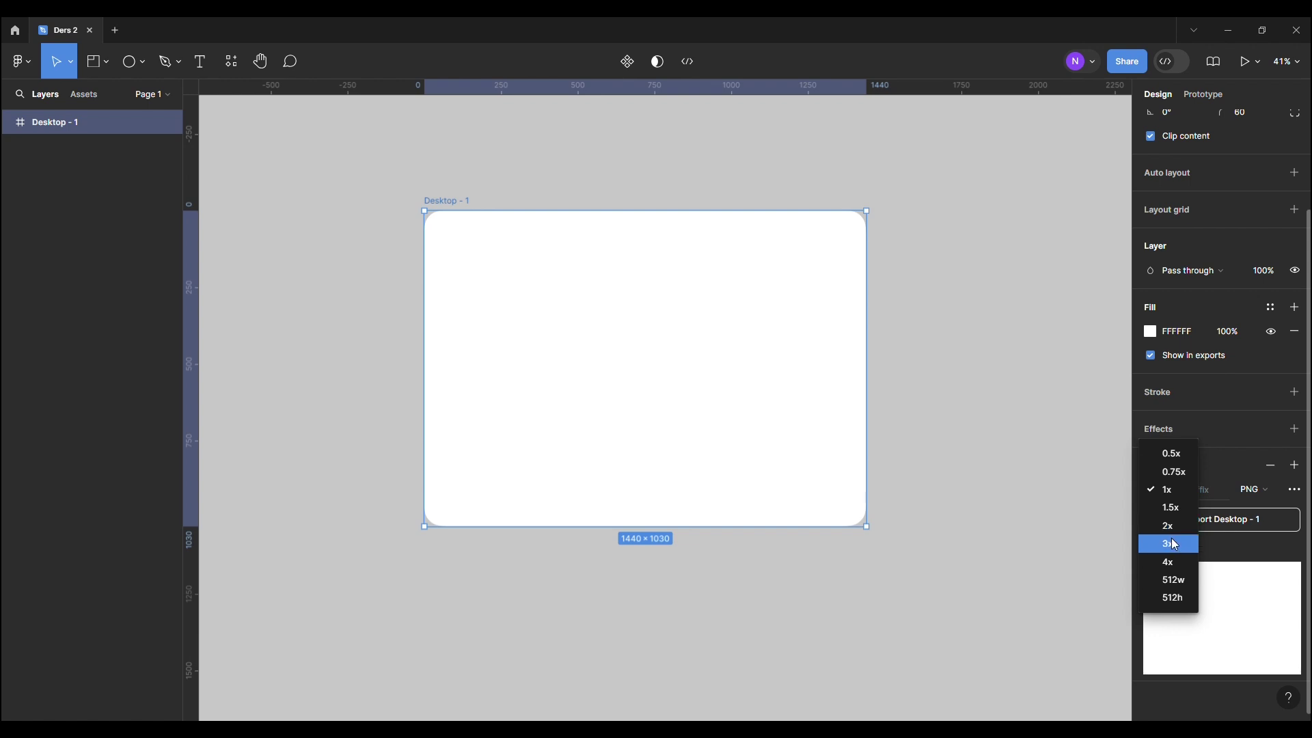
{"action": "left_click", "coordinate": [1227, 466]}
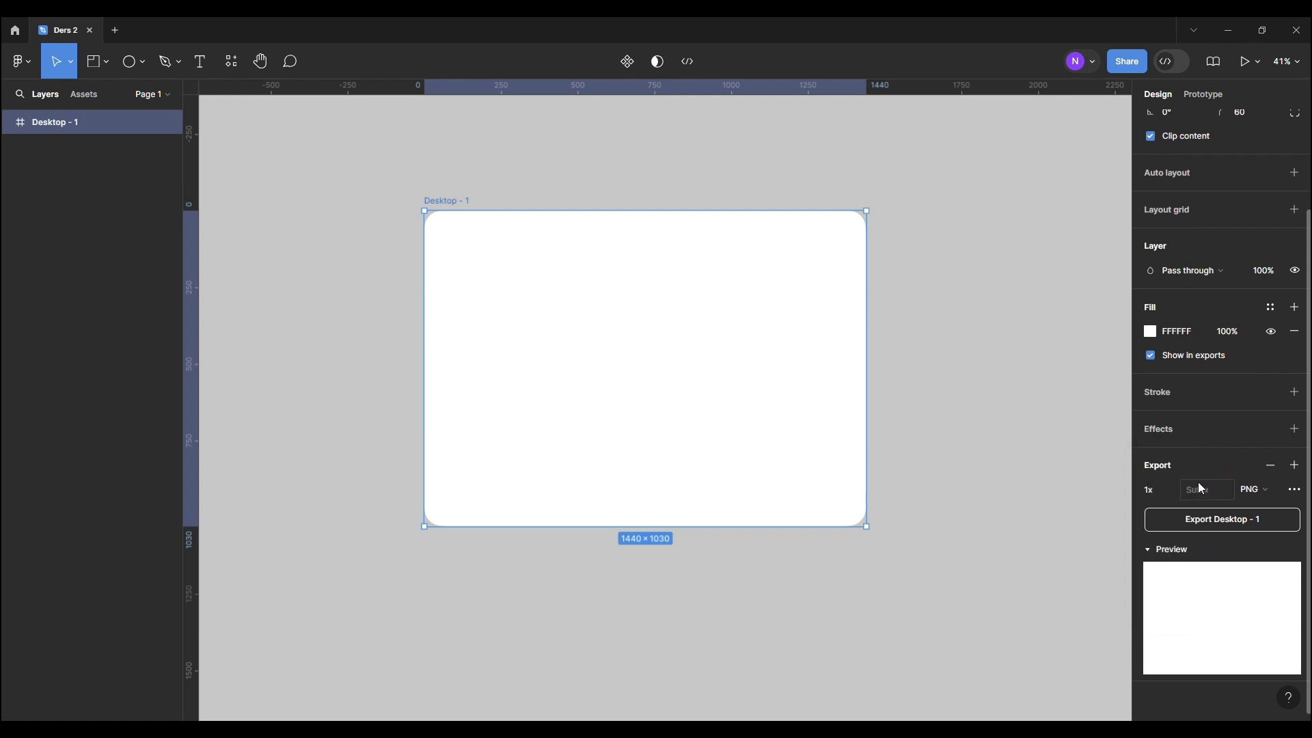
- Add a 2x export row and set the suffixes to -1 and -anasayfa
{"action": "left_click", "coordinate": [1295, 466]}
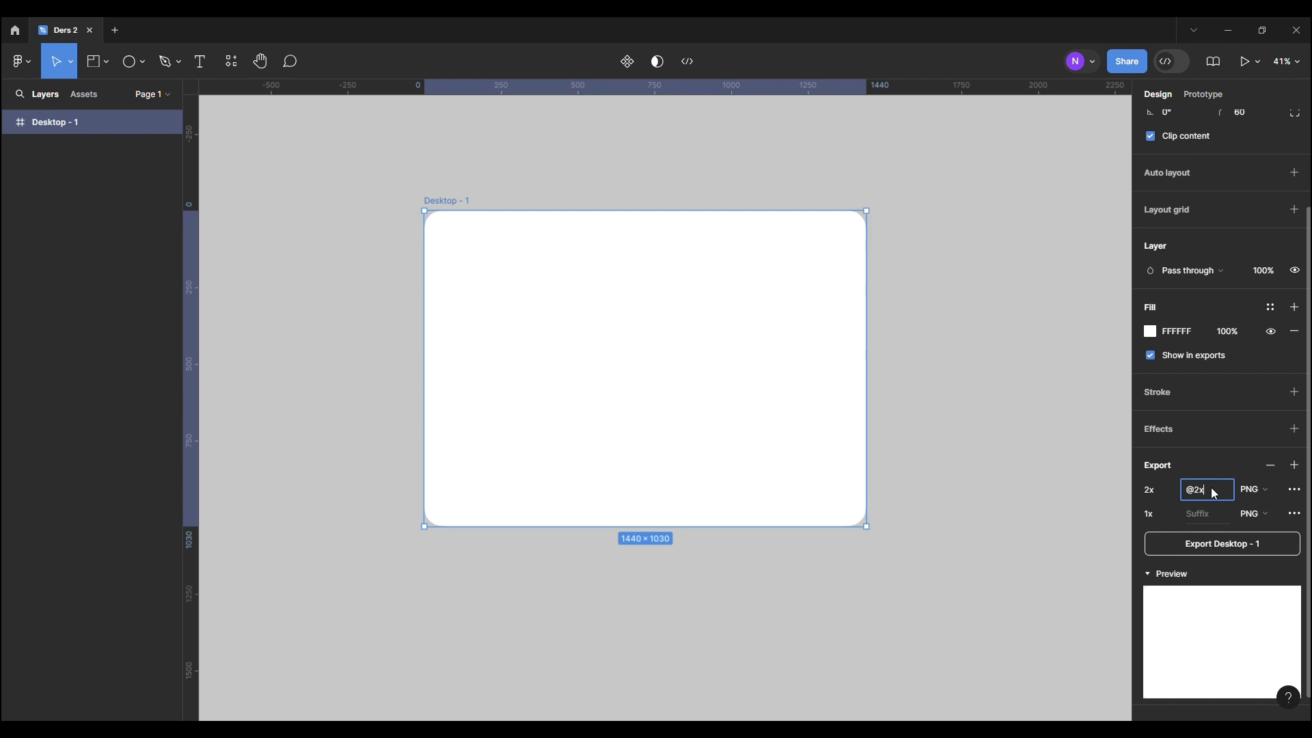
{"action": "key", "text": "BackSpace"}
{"action": "type", "text": "_"}
{"action": "type", "text": "-1"}
{"action": "left_click", "coordinate": [1213, 519]}
{"action": "double_click", "coordinate": [1205, 518]}
{"action": "type", "text": "anasayfa"}
- Export both PNGs into İndirilenler, check them in File Explorer, then close it
{"action": "left_click", "coordinate": [1227, 547]}
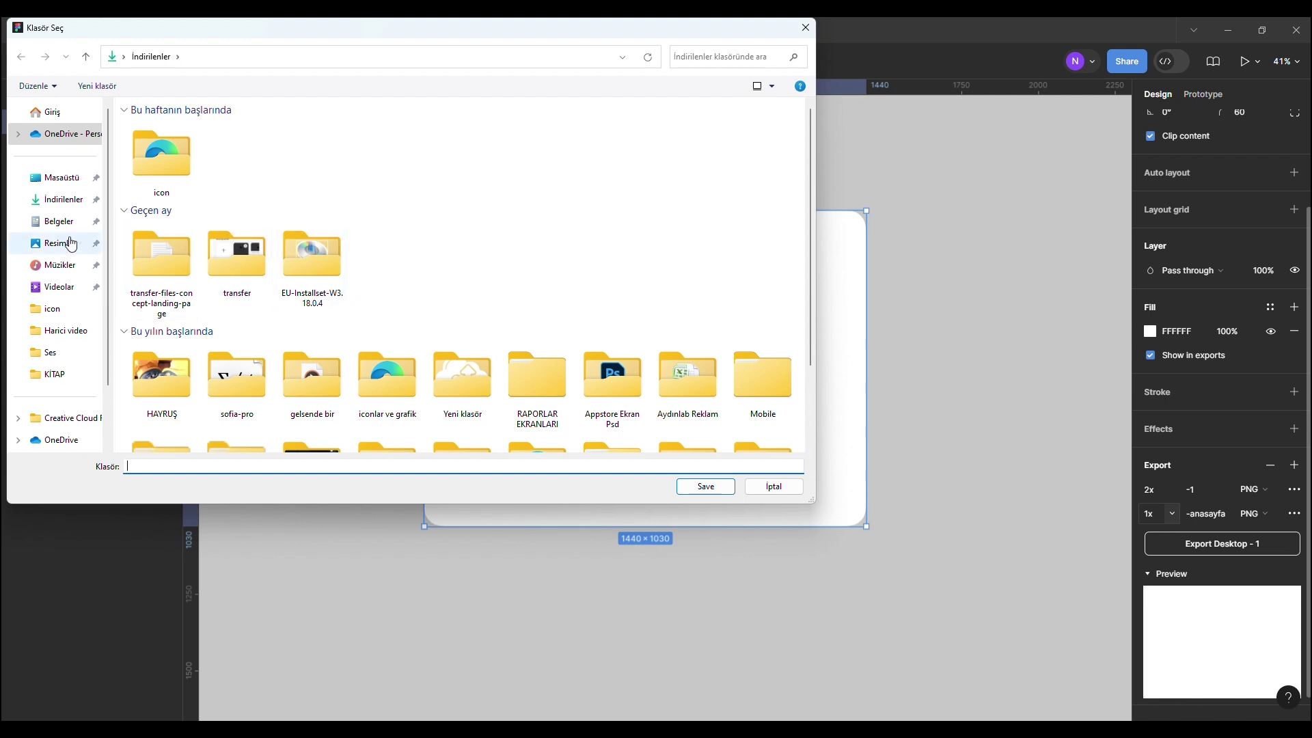
{"action": "left_click", "coordinate": [63, 199]}
{"action": "left_click", "coordinate": [711, 488]}
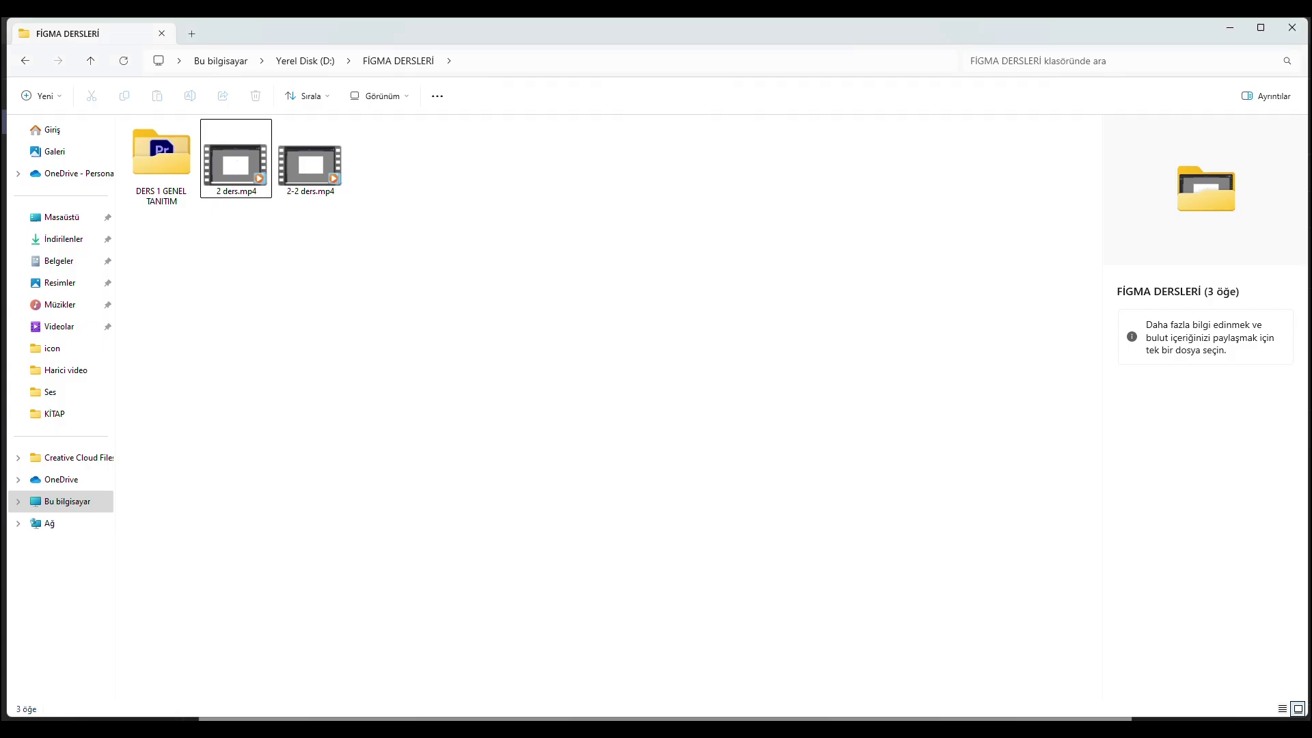
{"action": "left_click", "coordinate": [49, 242]}
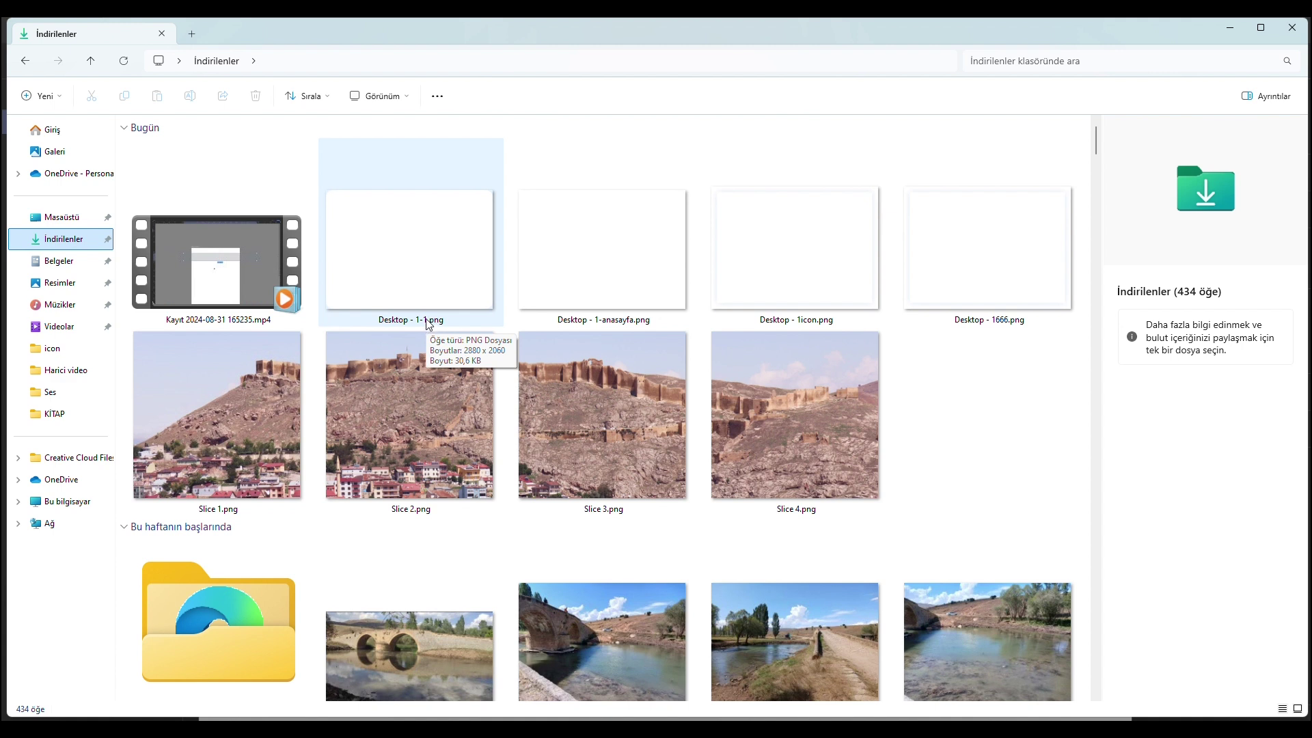
{"action": "left_click", "coordinate": [1293, 27]}
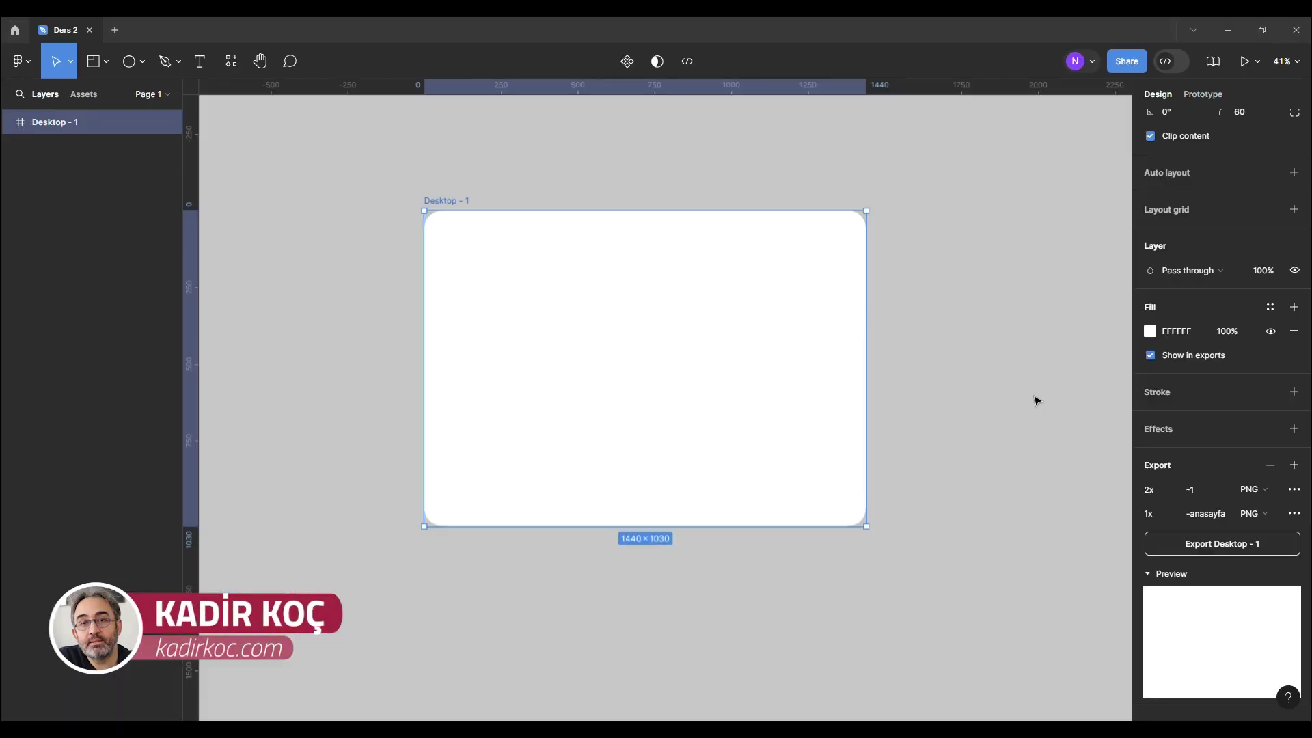